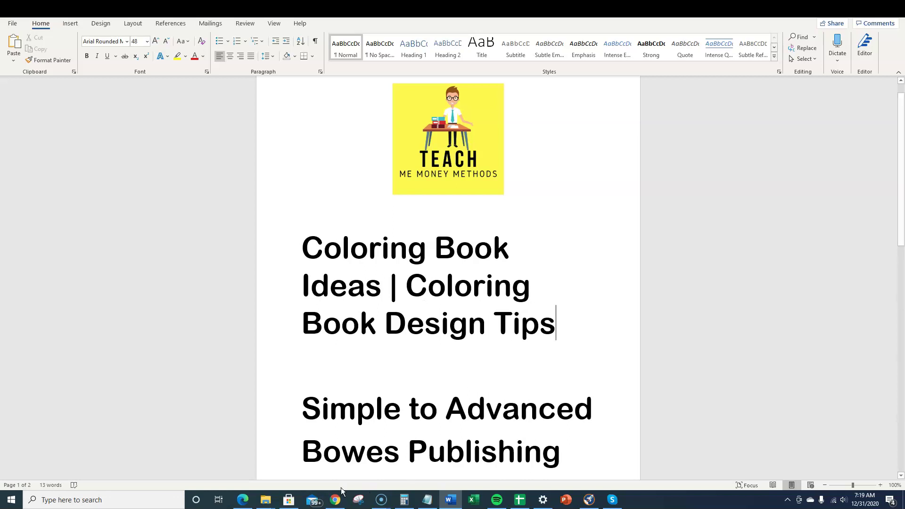
Step: Bring up the Creative Fabrica 'Background with Natural Landscapes' page and browse its previews and details
left_click(335, 499)
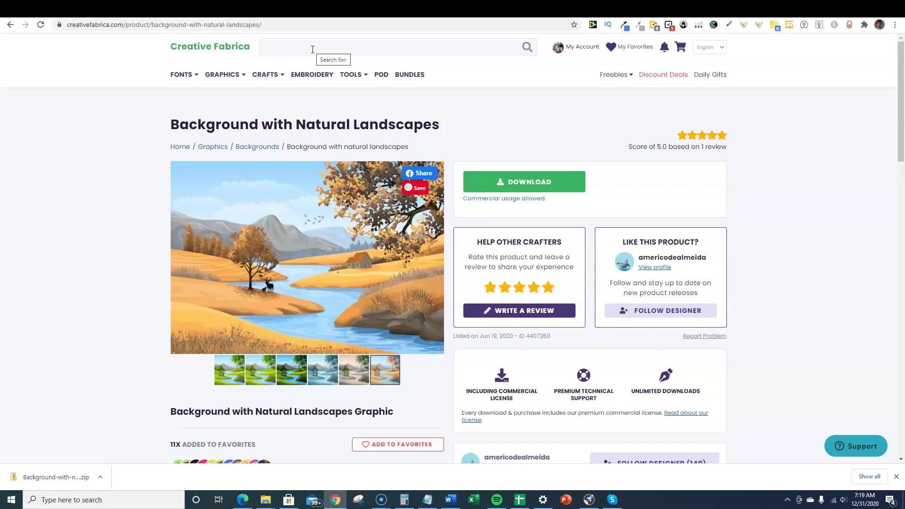
mouse_move(263, 102)
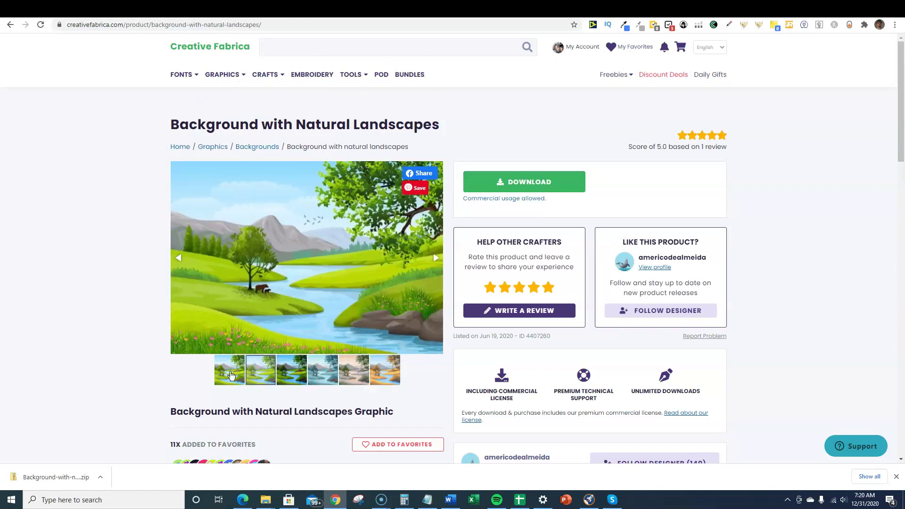
scroll(423, 361, "down", 5)
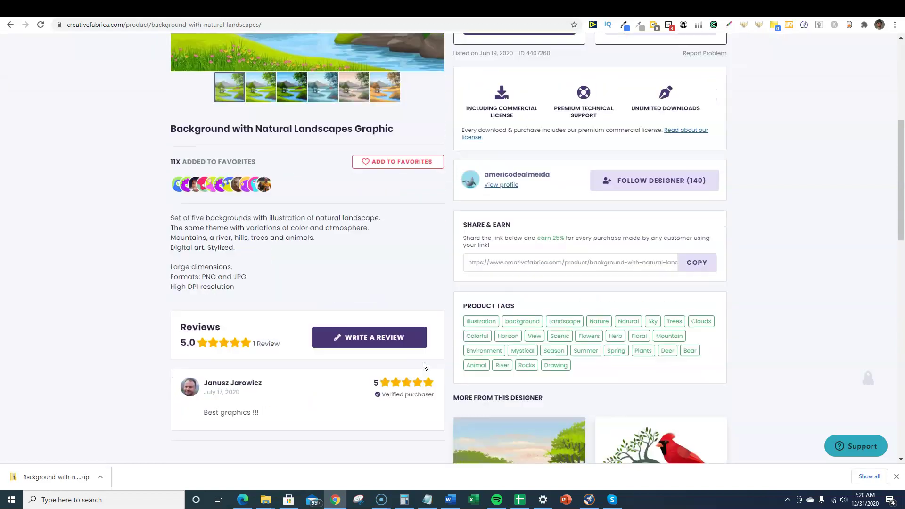
scroll(422, 361, "up", 5)
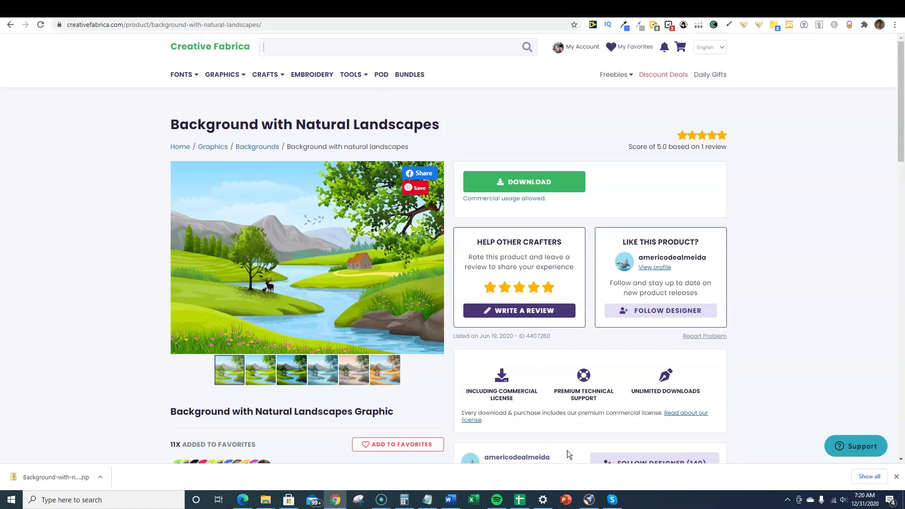
Step: Start a new blank PowerPoint presentation and give slide 1 the Blank layout
left_click(566, 499)
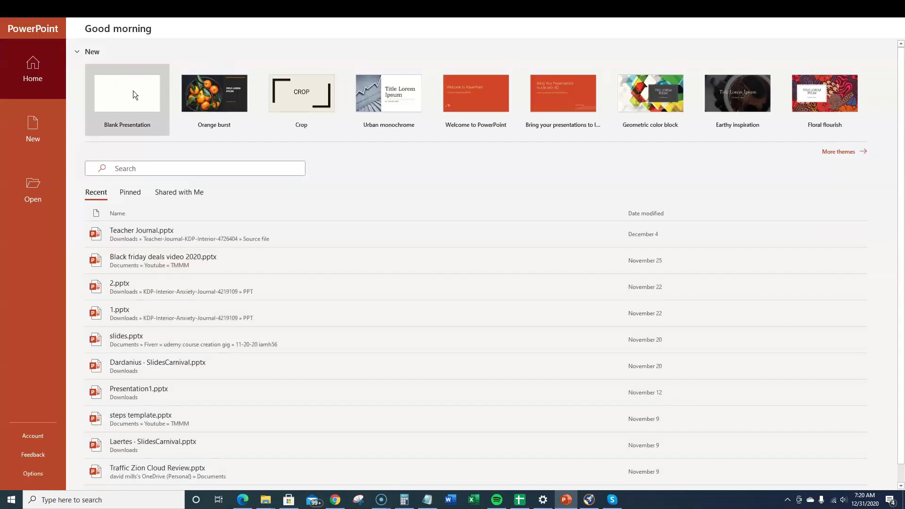
left_click(133, 94)
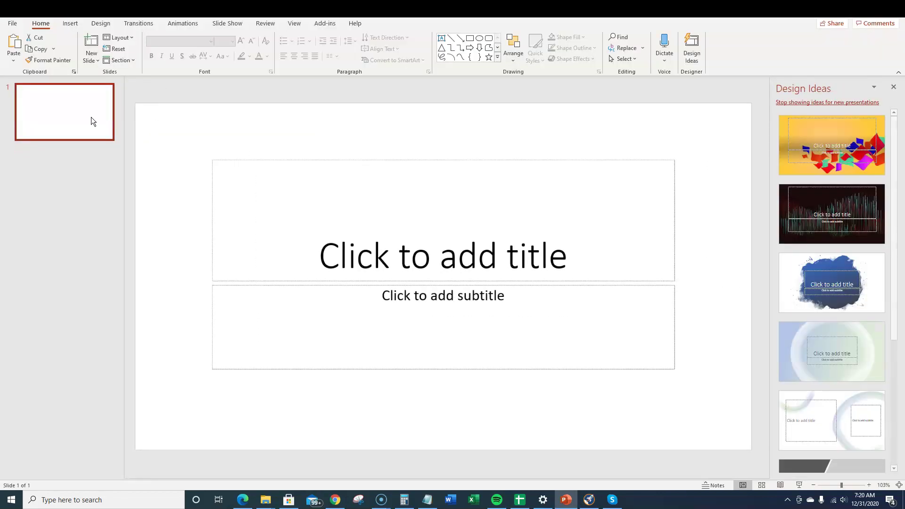
right_click(85, 117)
mouse_move(119, 235)
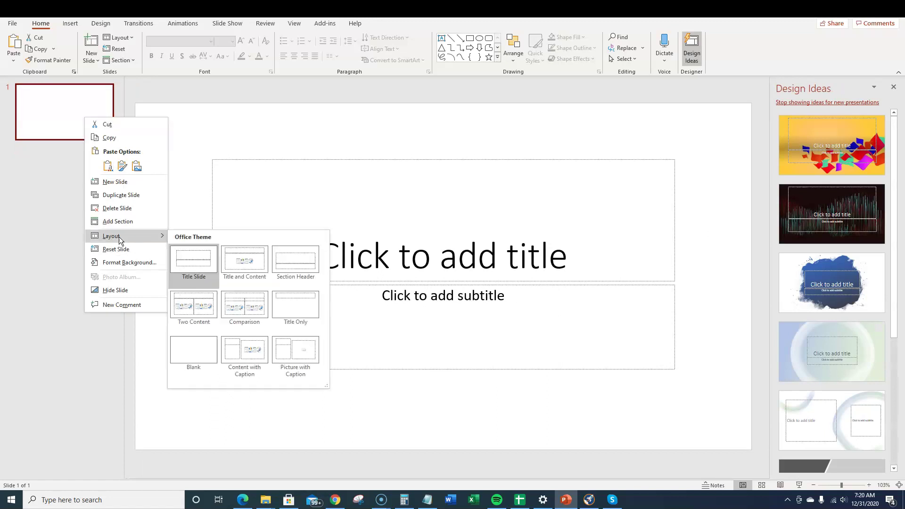
left_click(190, 347)
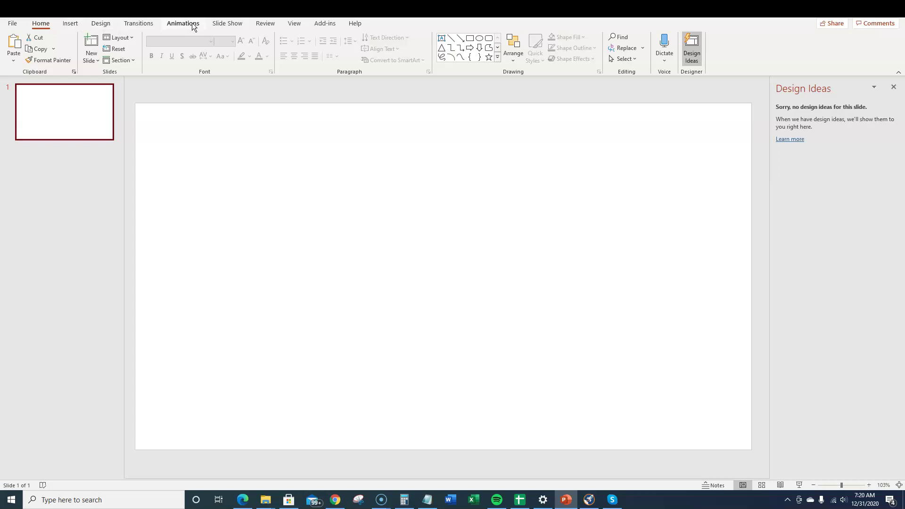
Step: Show the Add-ins tab, then deal with Word's prompt and bring the Word title document back
left_click(324, 21)
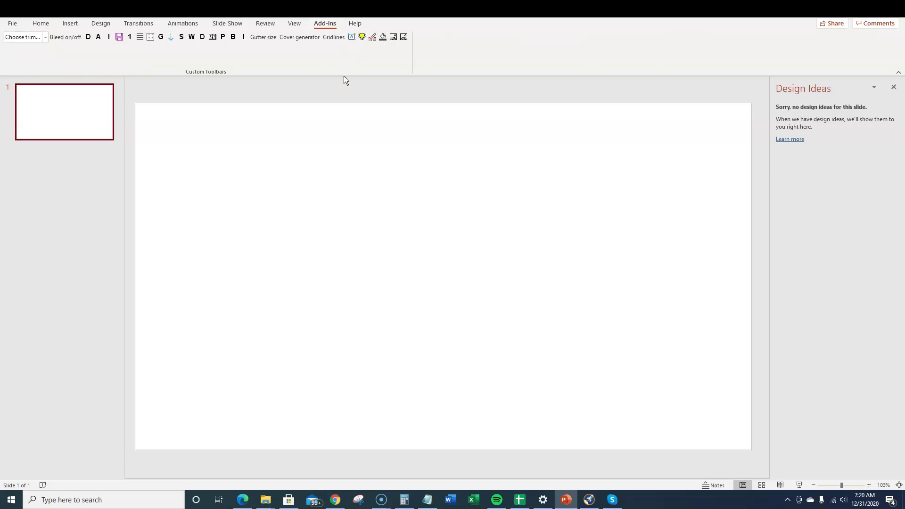
left_click(455, 505)
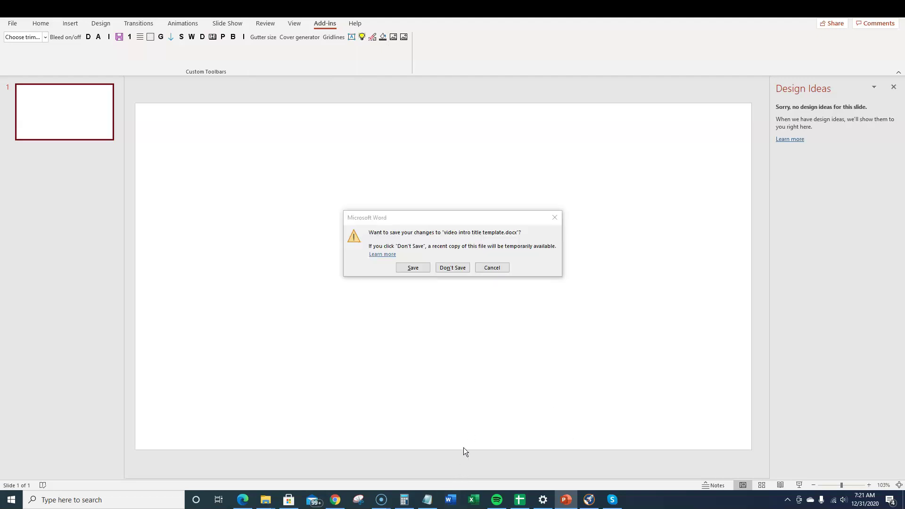
left_click(417, 265)
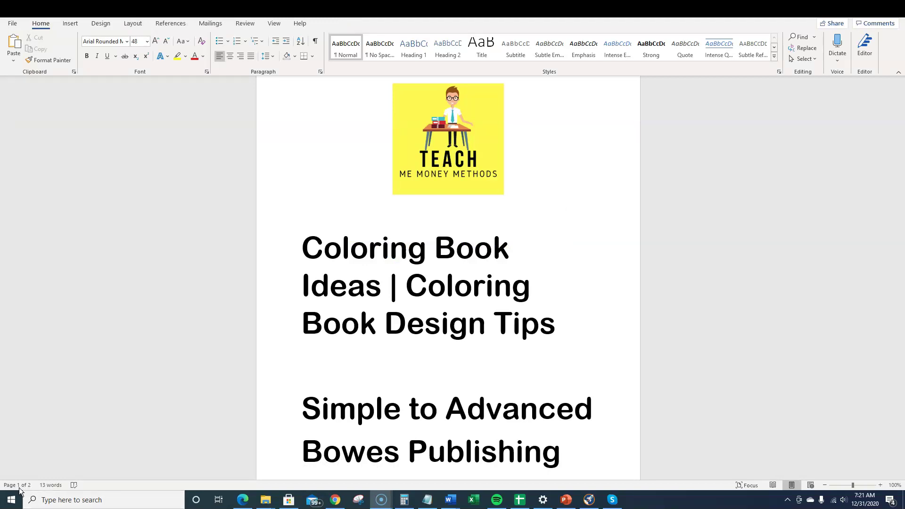
Step: Open the Bowes Publishing Gumroad store from the Google results
key("alt+Tab")
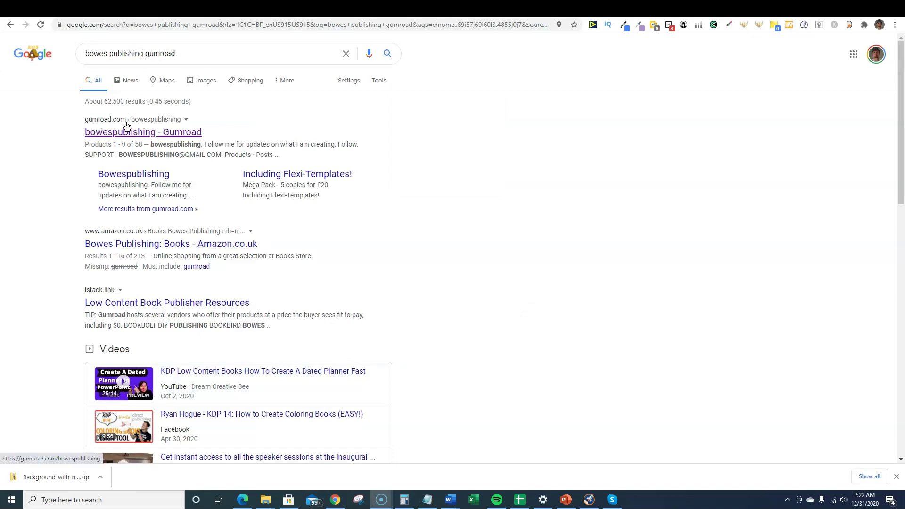
left_click(173, 134)
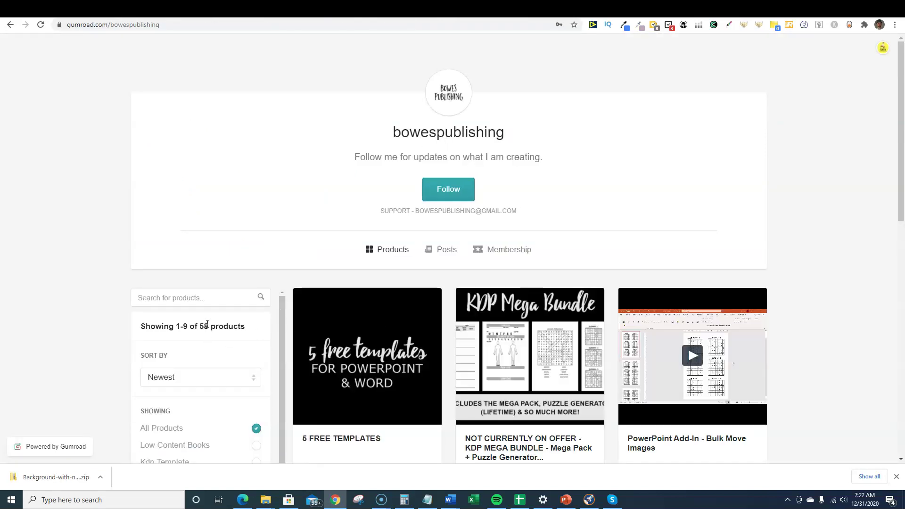
left_click_drag(224, 325, 141, 326)
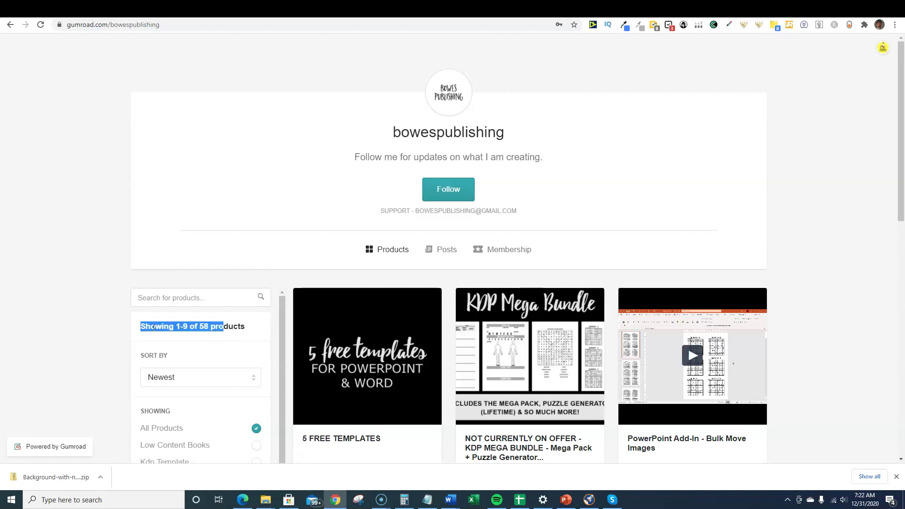
left_click(261, 327)
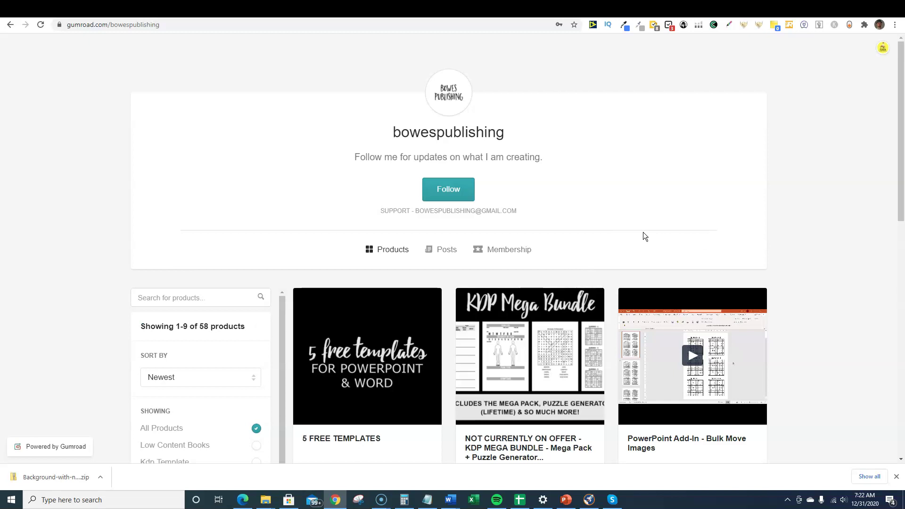
Step: Browse the store's products and filter them to the Kdp tag
scroll(642, 232, "down", 1)
scroll(633, 181, "up", 1)
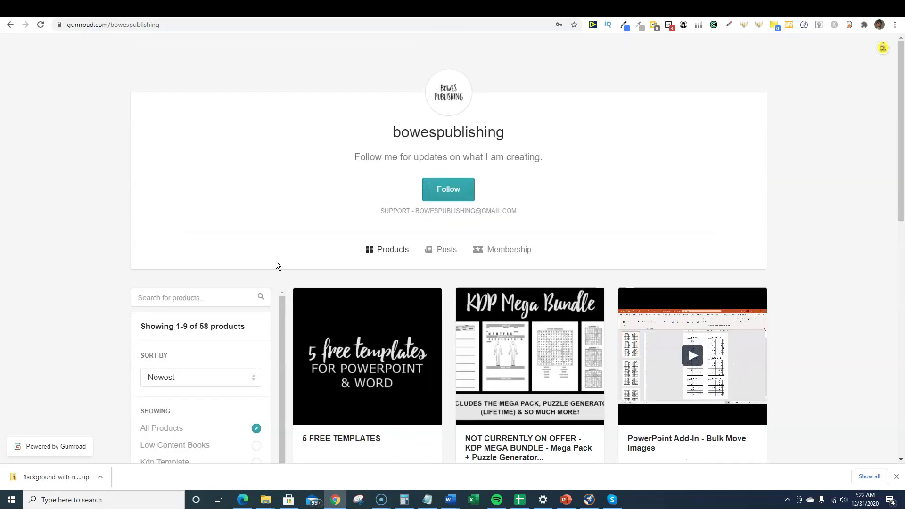
scroll(519, 231, "down", 1)
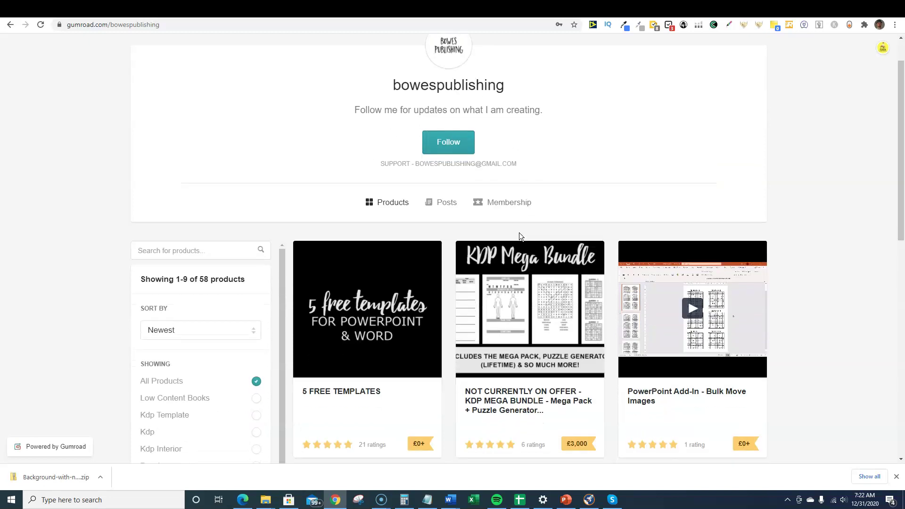
scroll(485, 214, "down", 3)
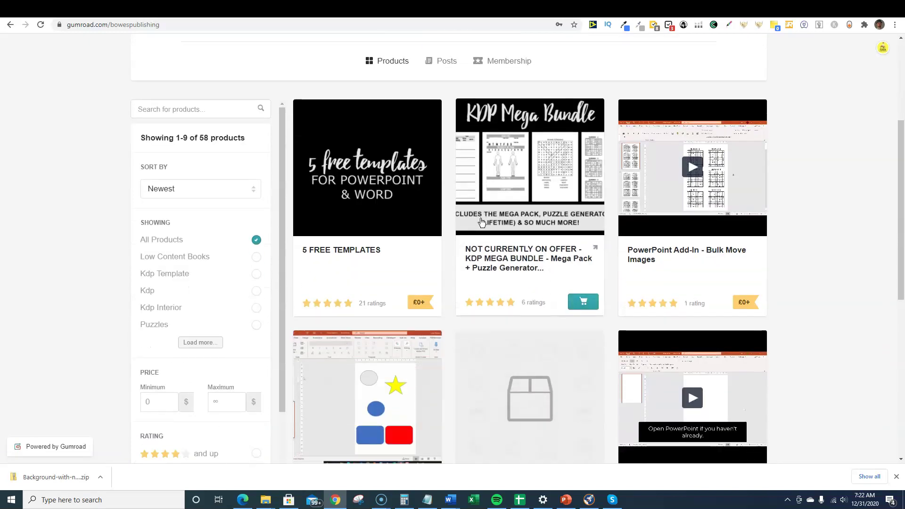
scroll(512, 303, "down", 4)
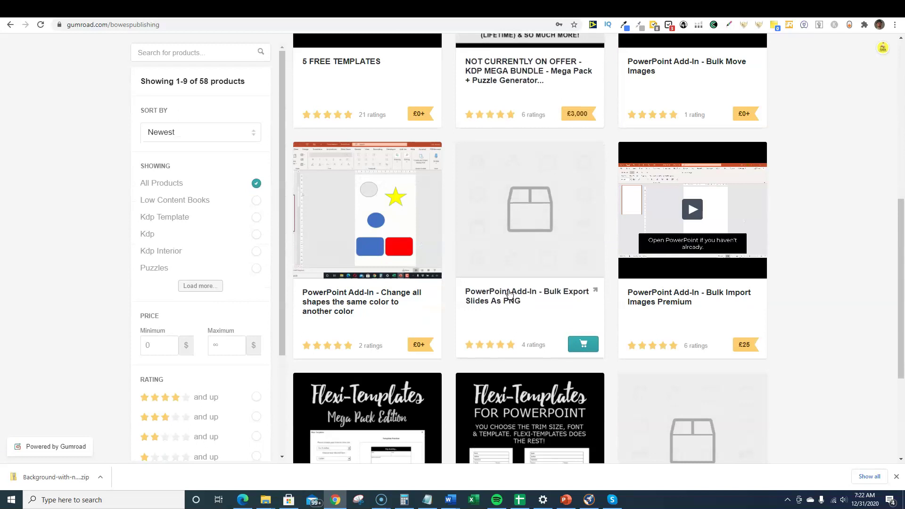
scroll(472, 302, "down", 4)
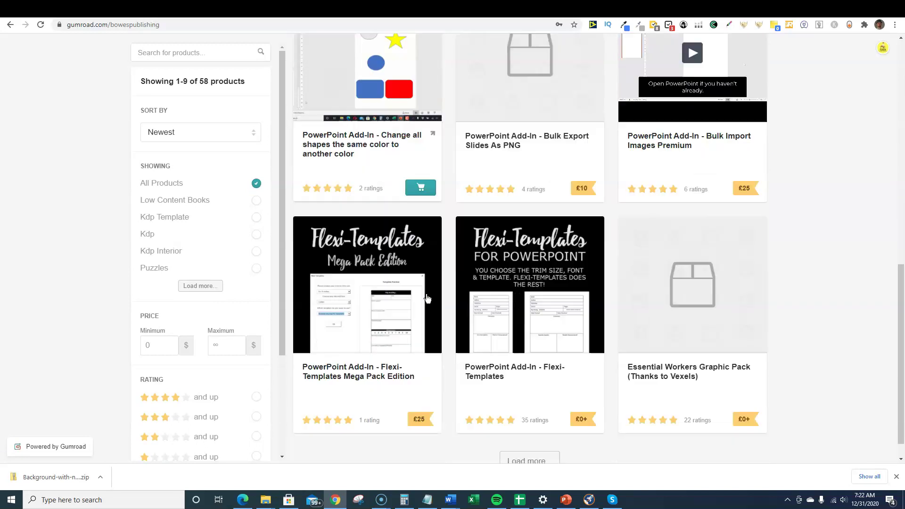
scroll(426, 298, "up", 8)
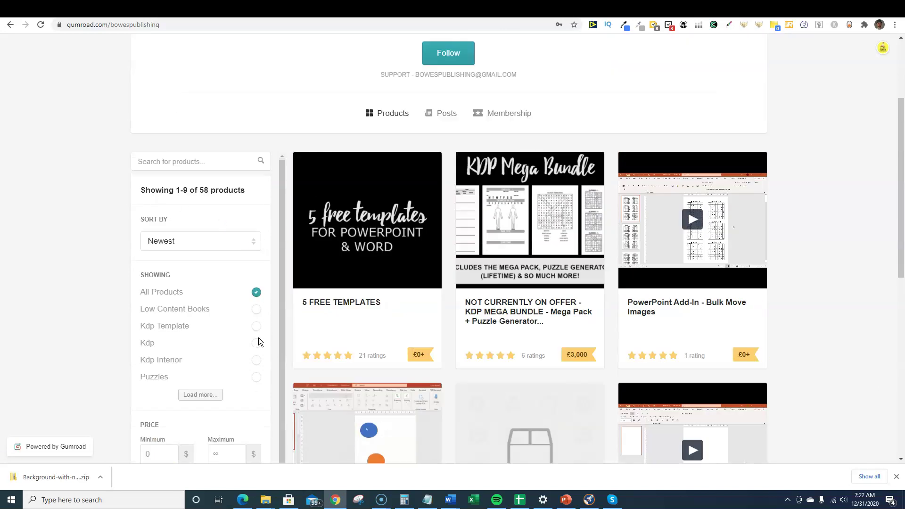
left_click(255, 343)
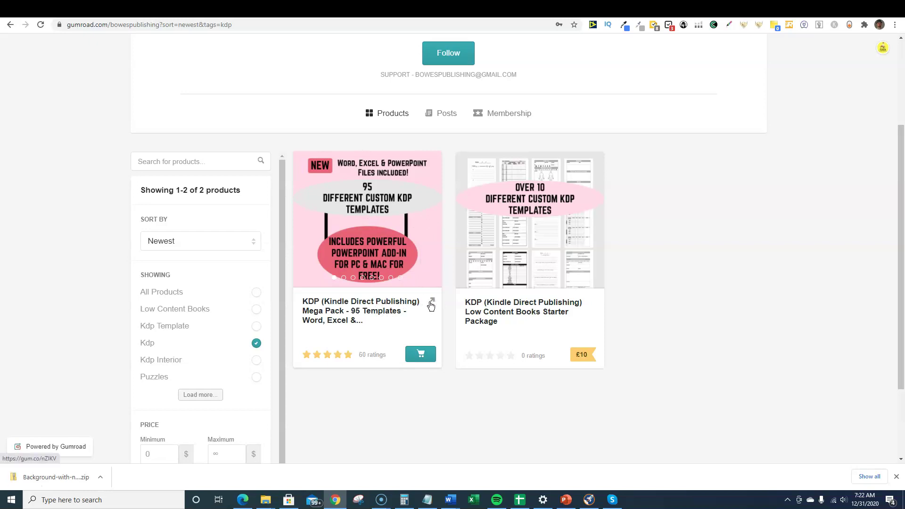
Step: Preview the KDP Mega Pack, then open its own product page
left_click(398, 315)
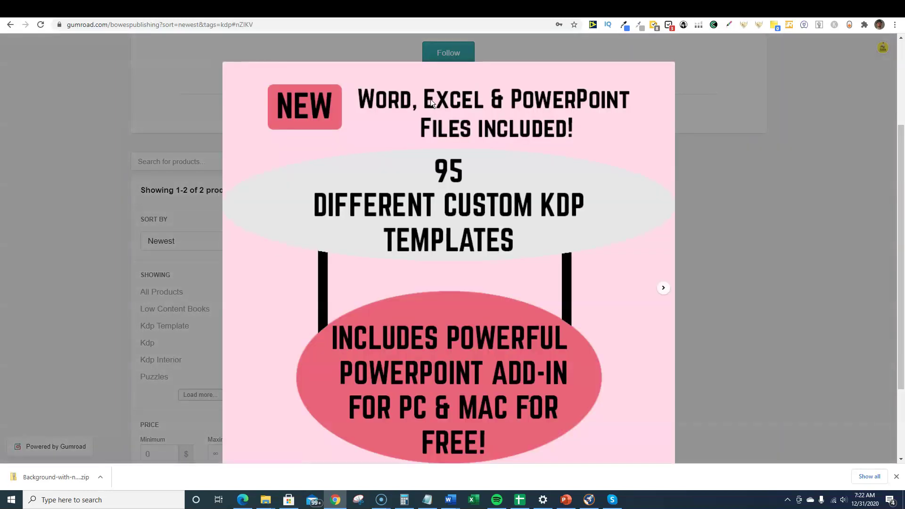
left_click(707, 229)
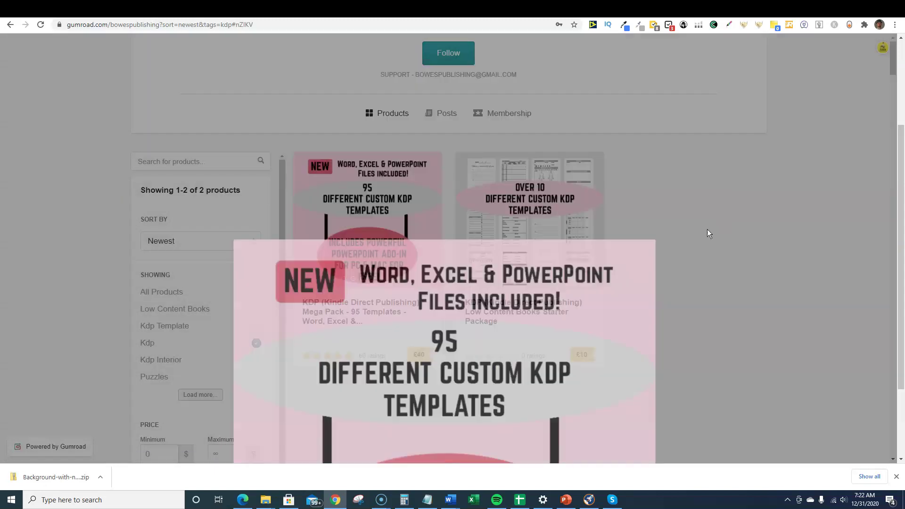
left_click(433, 300)
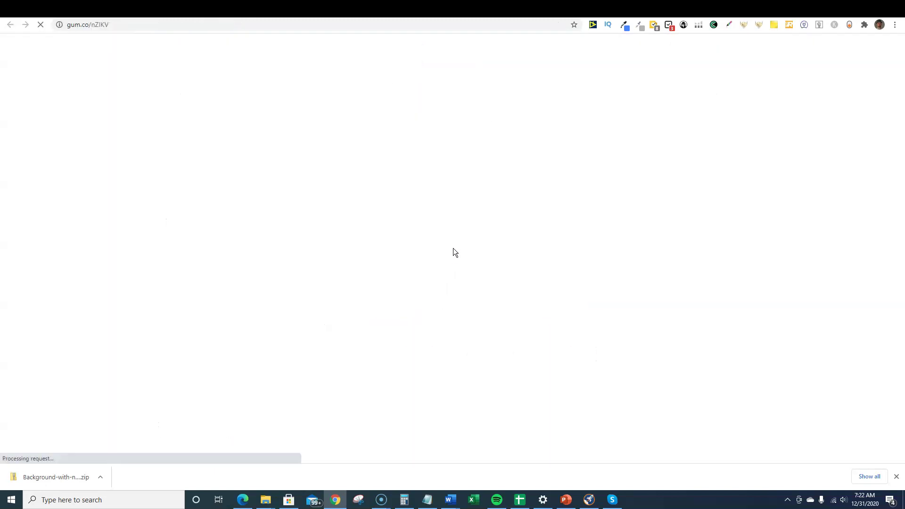
Step: Copy the product page link into the untitled Notepad file and return to Gumroad
left_click(150, 24)
key("ctrl+c")
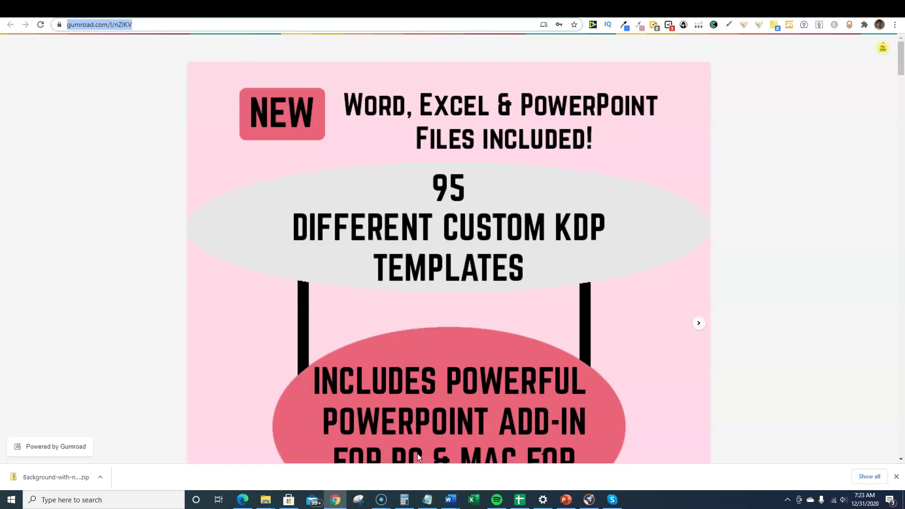
left_click(426, 500)
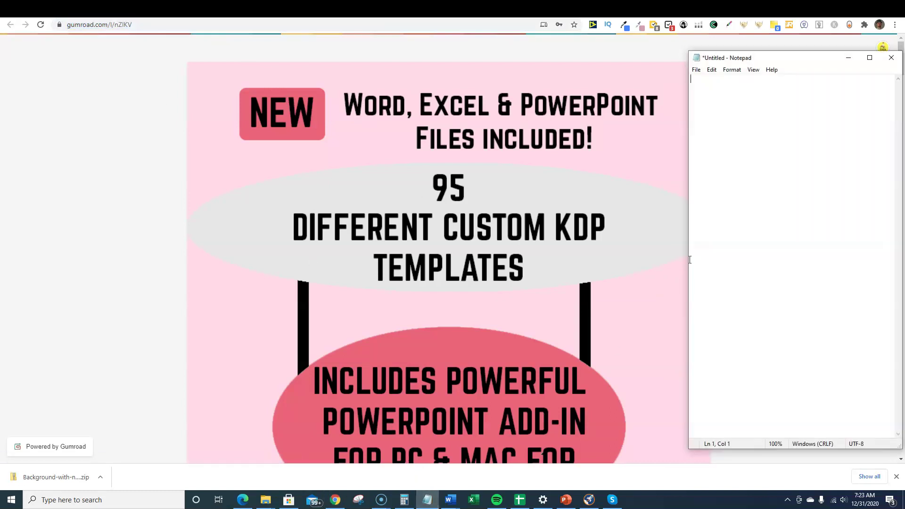
key("ctrl+v")
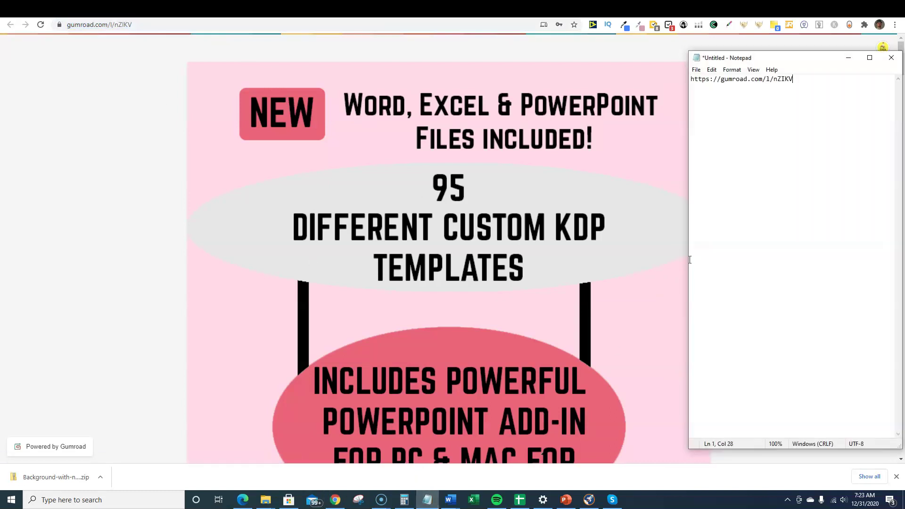
left_click(851, 57)
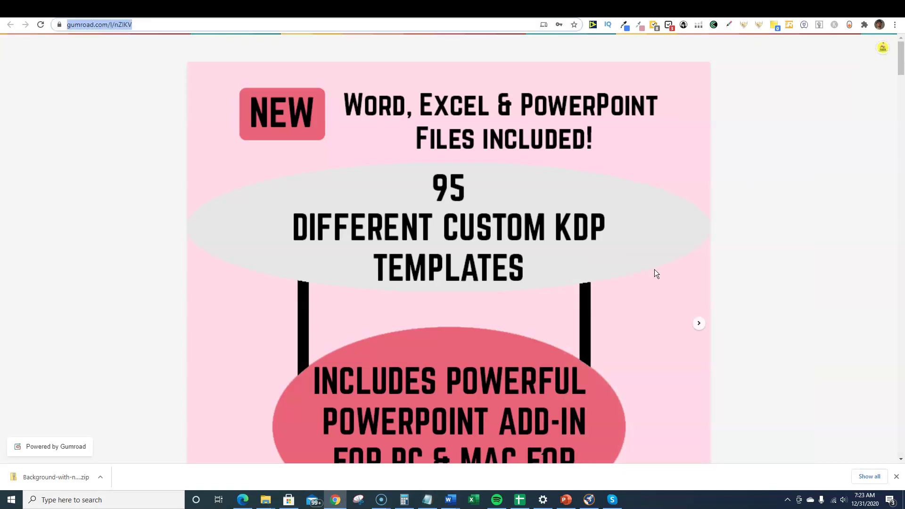
Step: Page through the template previews and examine the 'Change individual fonts' feature line
scroll(652, 273, "down", 2)
left_click(698, 231)
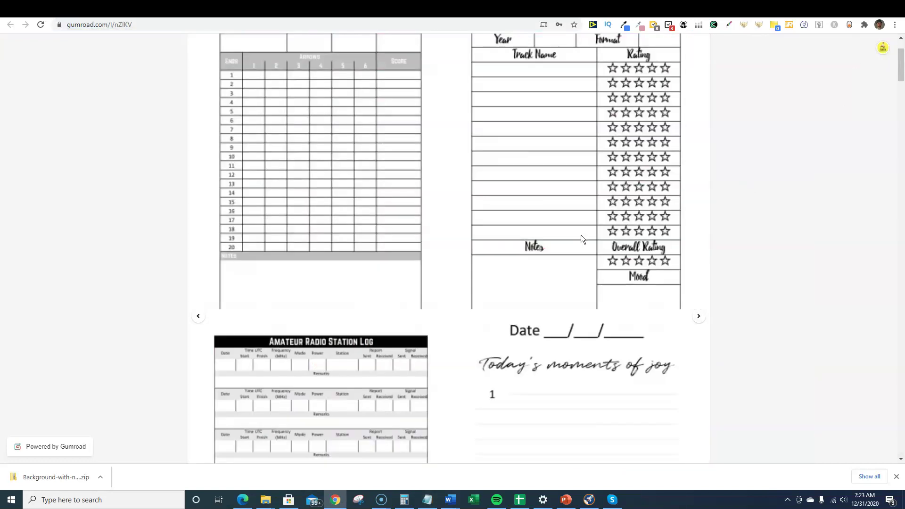
scroll(680, 303, "down", 15)
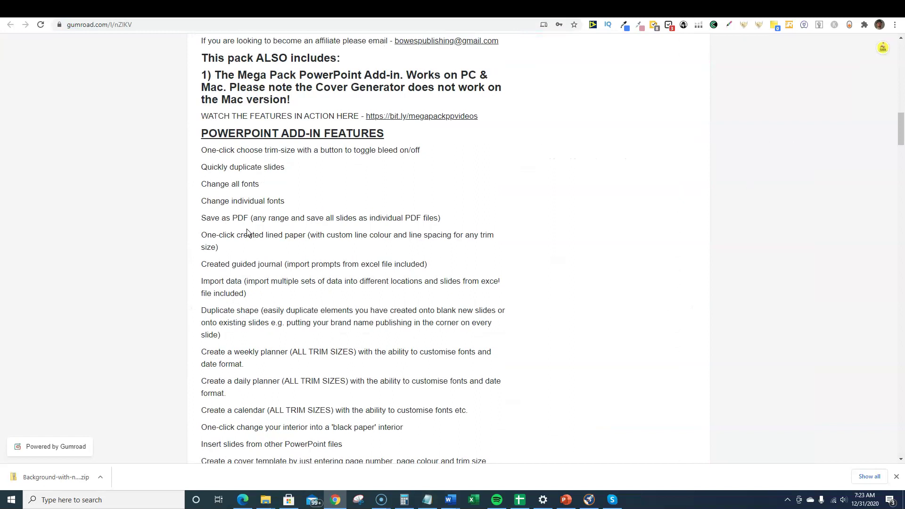
scroll(274, 202, "up", 5)
scroll(299, 173, "down", 6)
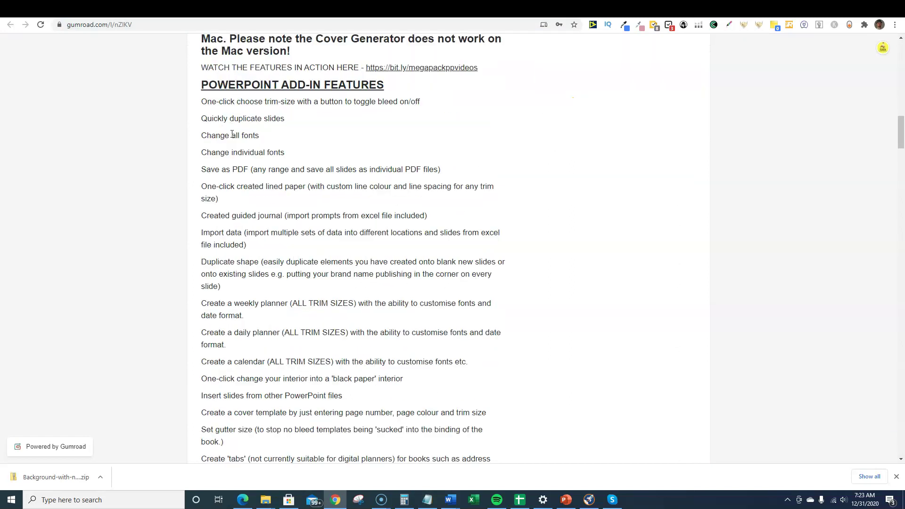
left_click_drag(207, 152, 296, 155)
left_click(297, 191)
left_click_drag(203, 152, 276, 149)
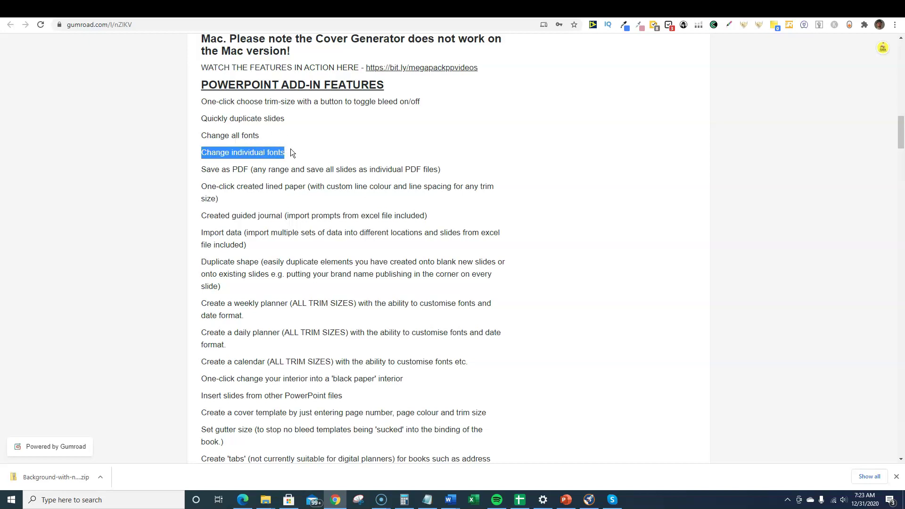
left_click(259, 165)
left_click_drag(219, 152, 295, 150)
left_click(296, 183)
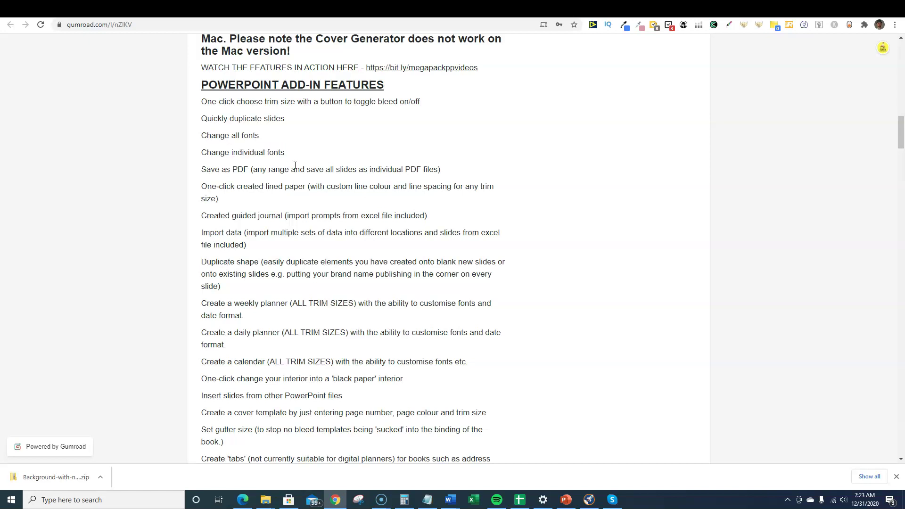
scroll(301, 184, "down", 4)
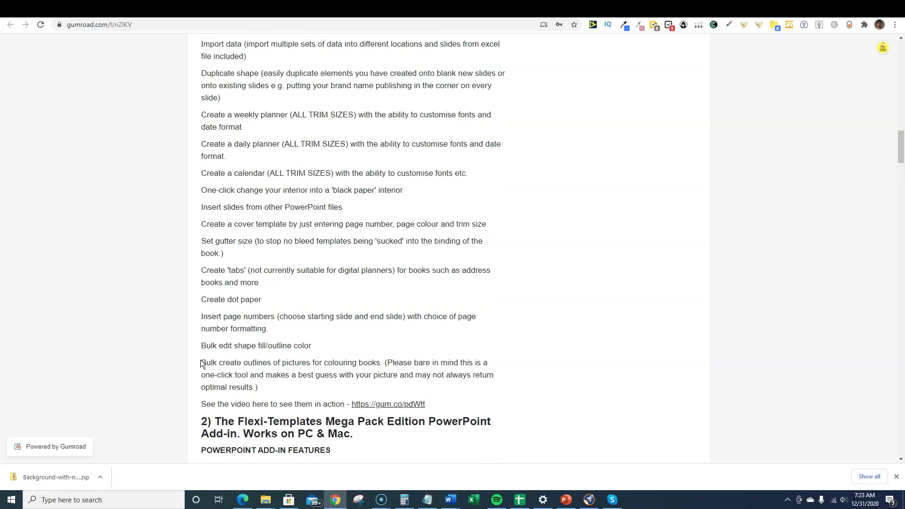
Step: Read the bulk colouring-book outlines feature, then return to the blank PowerPoint presentation
left_click_drag(201, 363, 413, 366)
left_click(460, 351)
left_click_drag(483, 347, 492, 383)
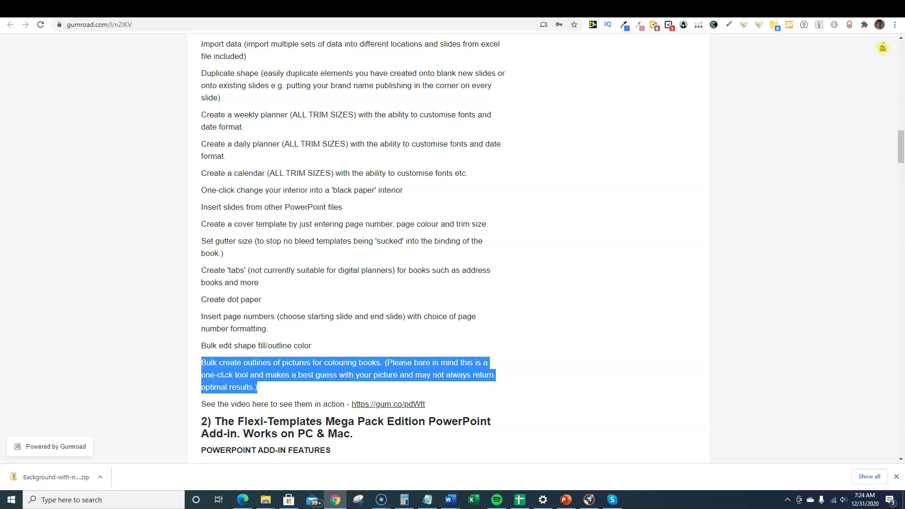
left_click(232, 364)
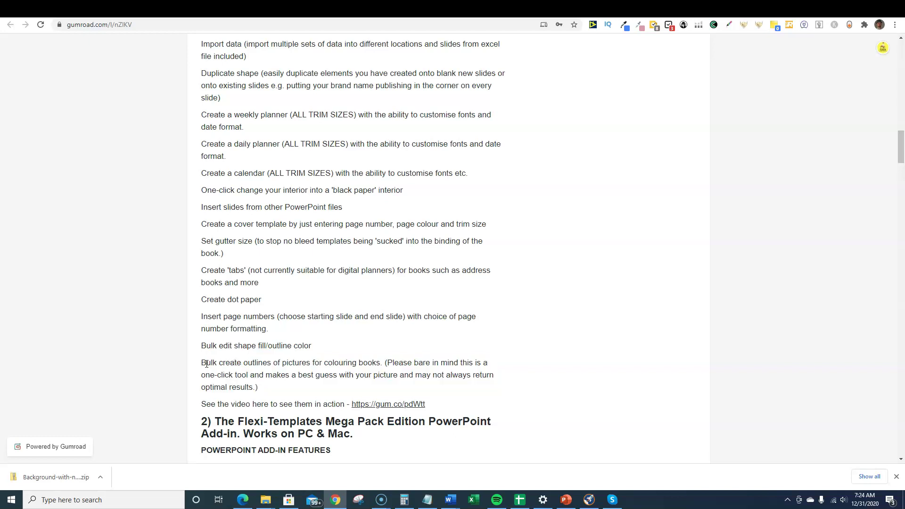
left_click_drag(206, 364, 266, 382)
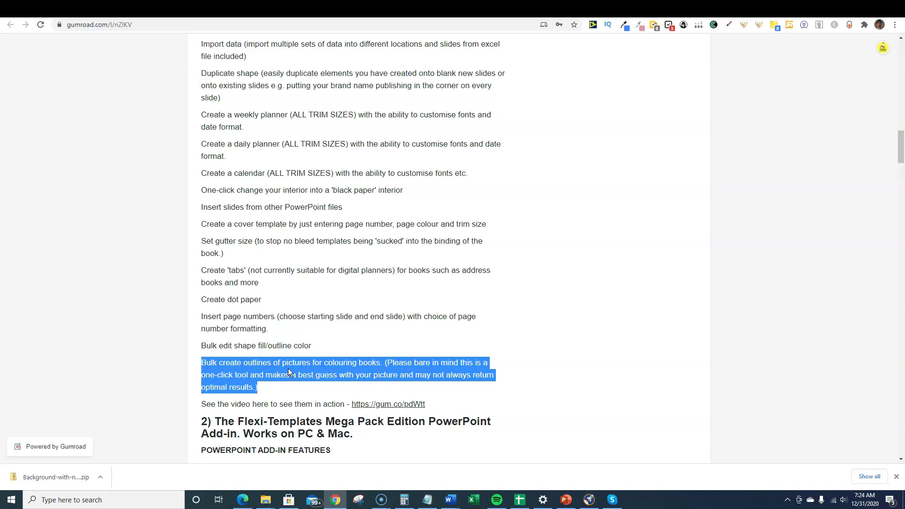
left_click(431, 361)
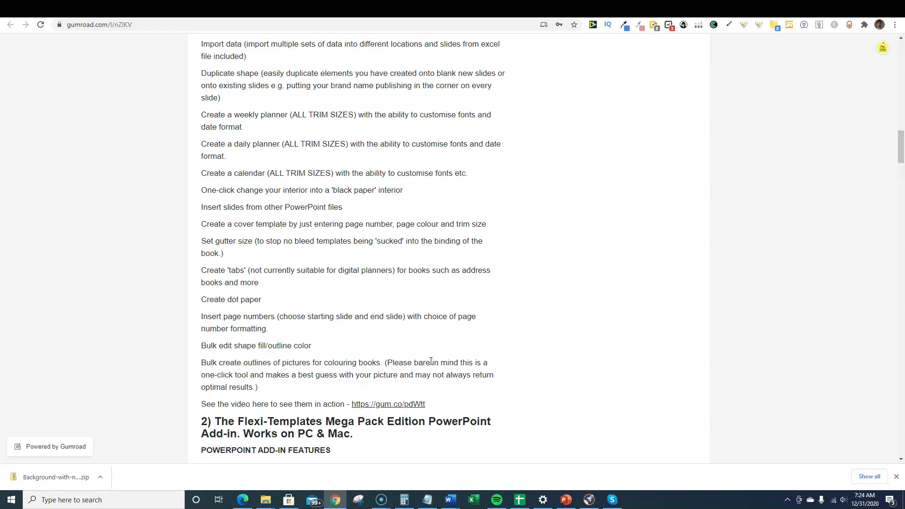
left_click(566, 501)
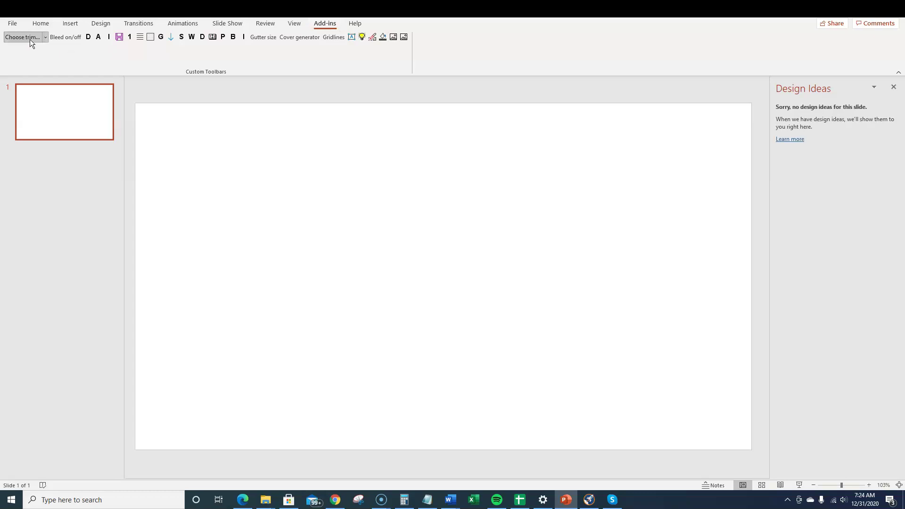
Step: Choose the 8.5 x 8.5 in trim size from the add-in's size list
left_click(45, 37)
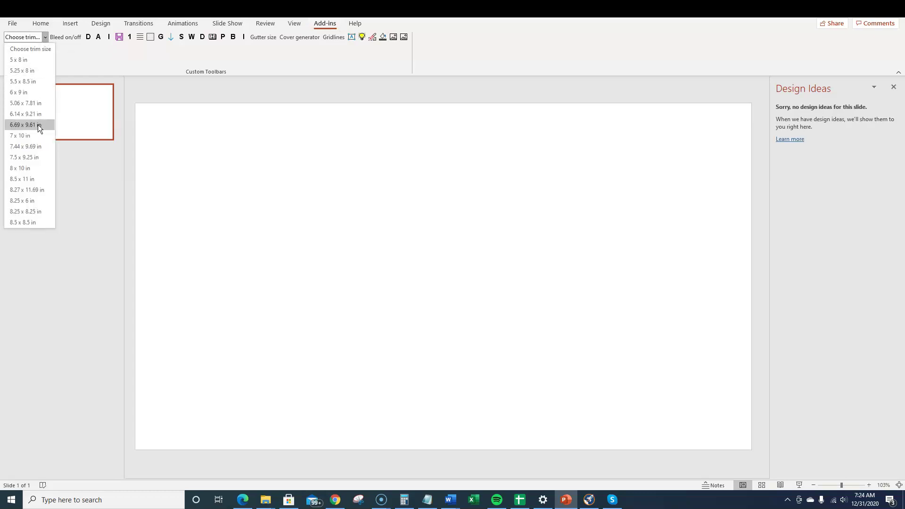
left_click(37, 221)
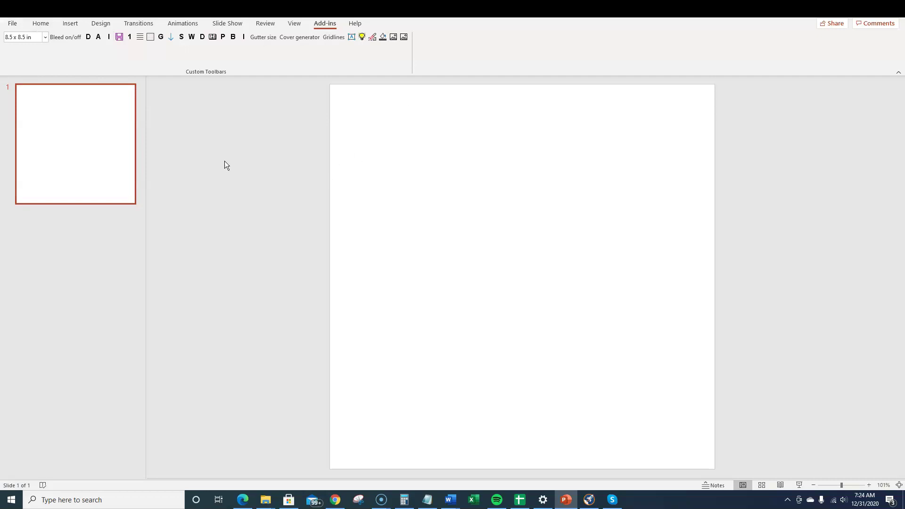
Step: Insert nature_landscape_190620201.jpg from Downloads > Background-with-natural-landscapes > cf_nature_landscape_19062020
left_click(69, 24)
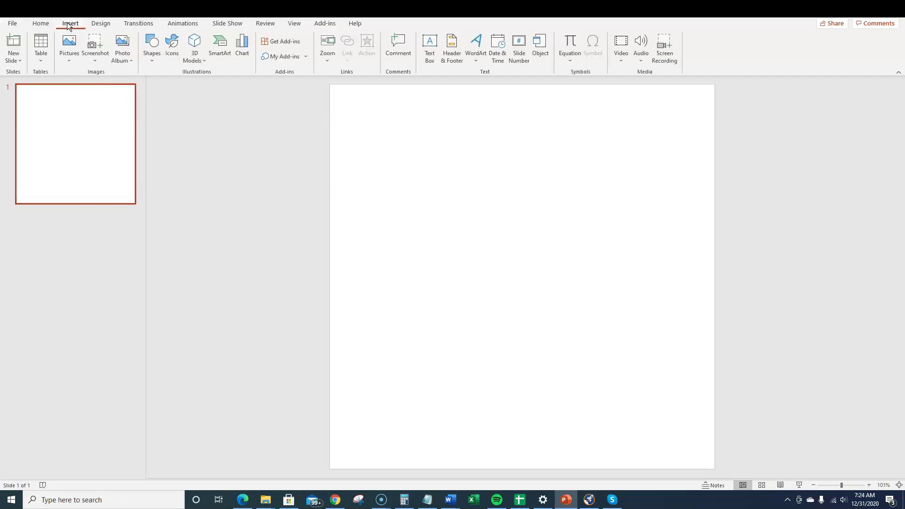
left_click(66, 61)
left_click(92, 88)
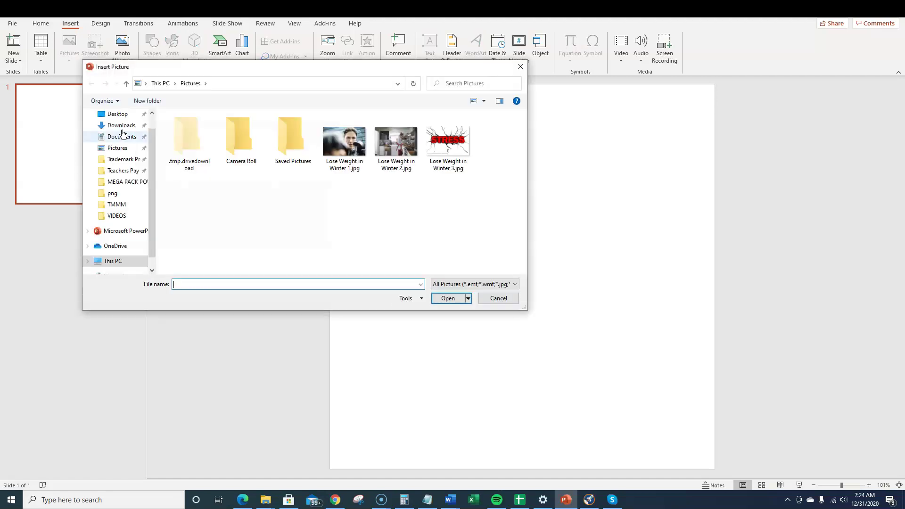
left_click(122, 124)
left_click(183, 149)
double_click(183, 149)
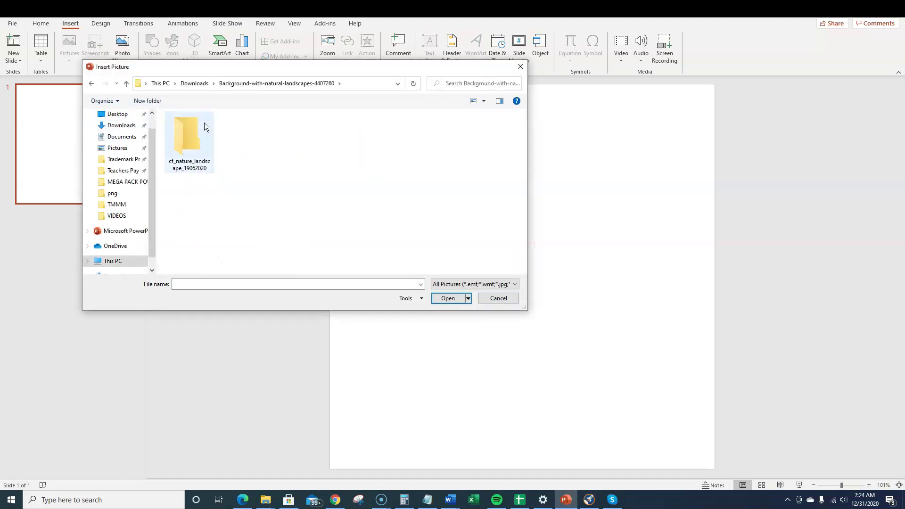
double_click(191, 143)
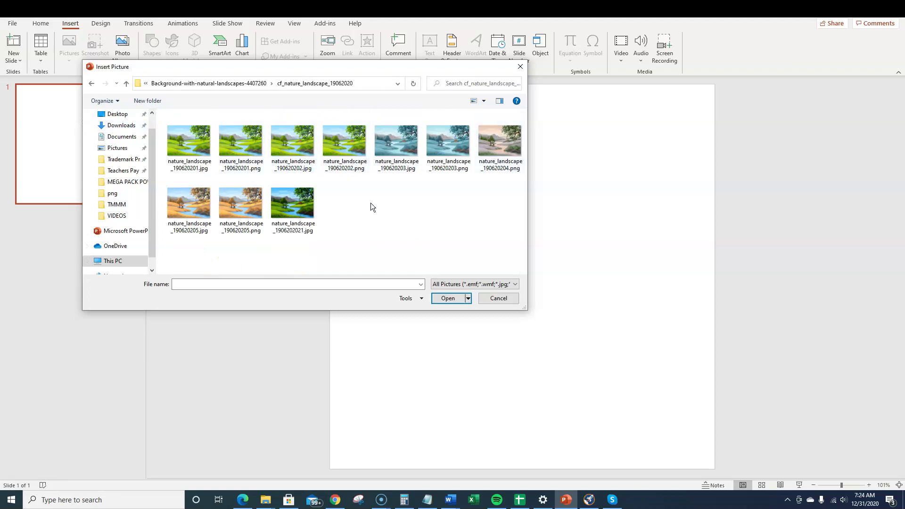
left_click(189, 141)
left_click(434, 297)
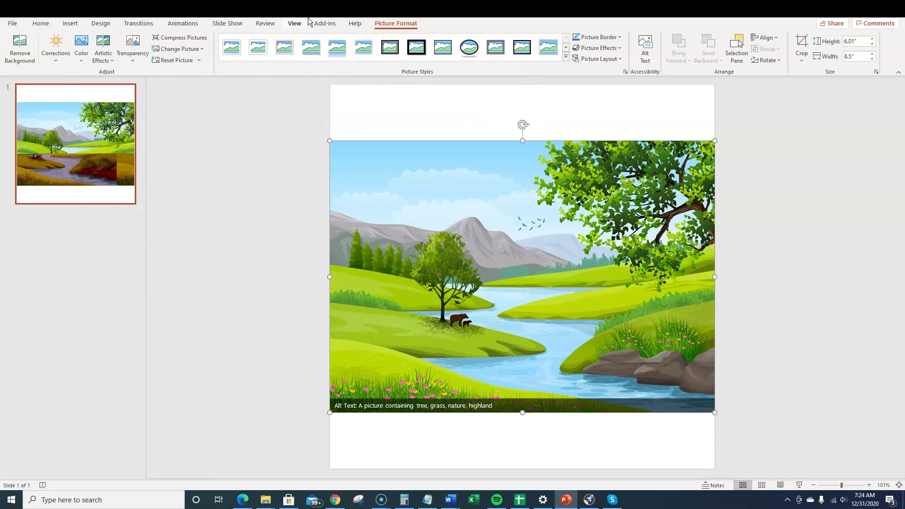
Step: Move the landscape picture up and resize its right and bottom edges to the page margins
left_click(325, 24)
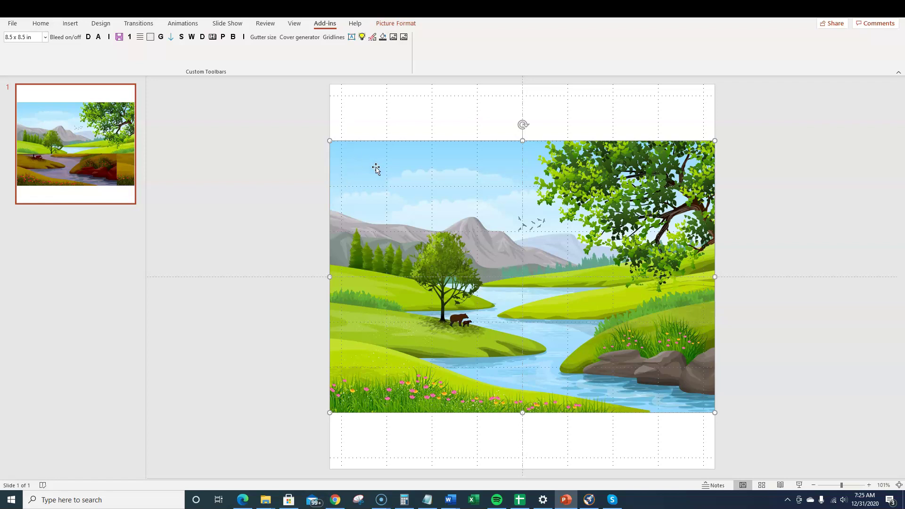
left_click_drag(369, 171, 374, 123)
left_click_drag(726, 239, 703, 234)
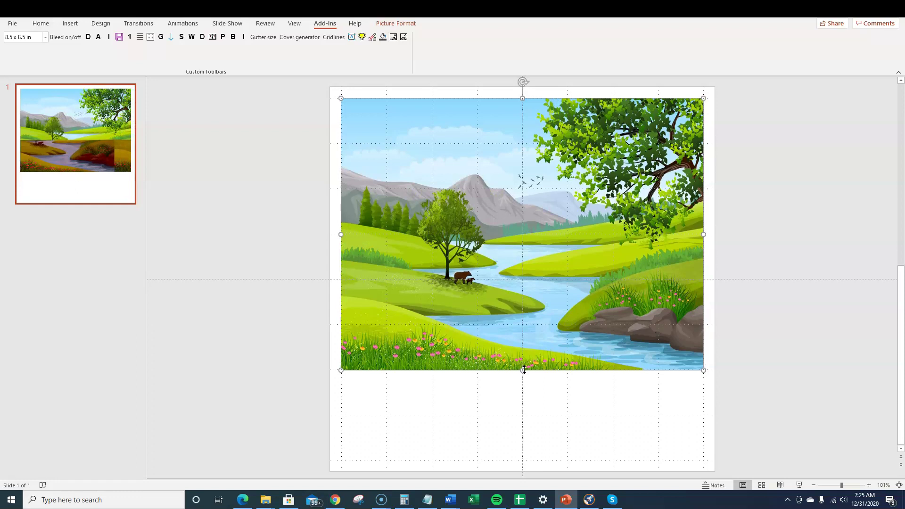
left_click_drag(522, 370, 514, 458)
left_click(812, 221)
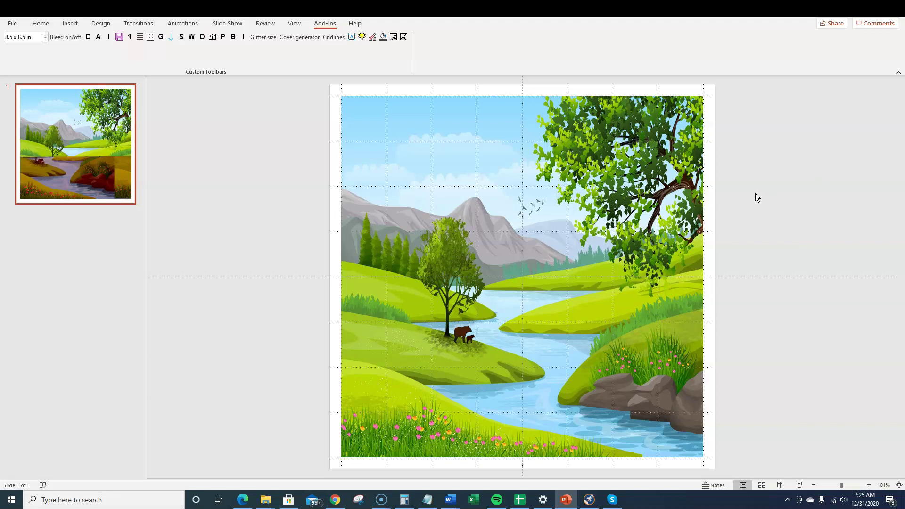
Step: Convert the landscape picture into black line art with the add-in's outline/stencil tool
left_click(561, 219)
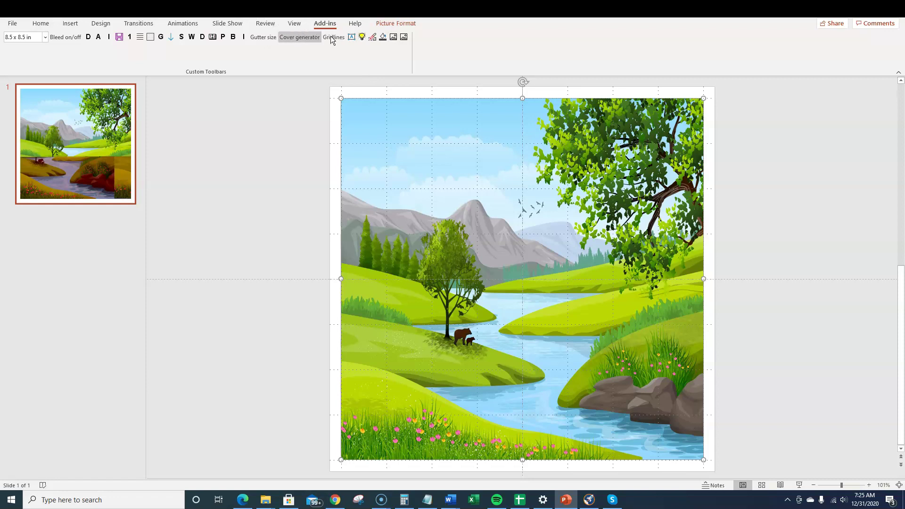
left_click(404, 38)
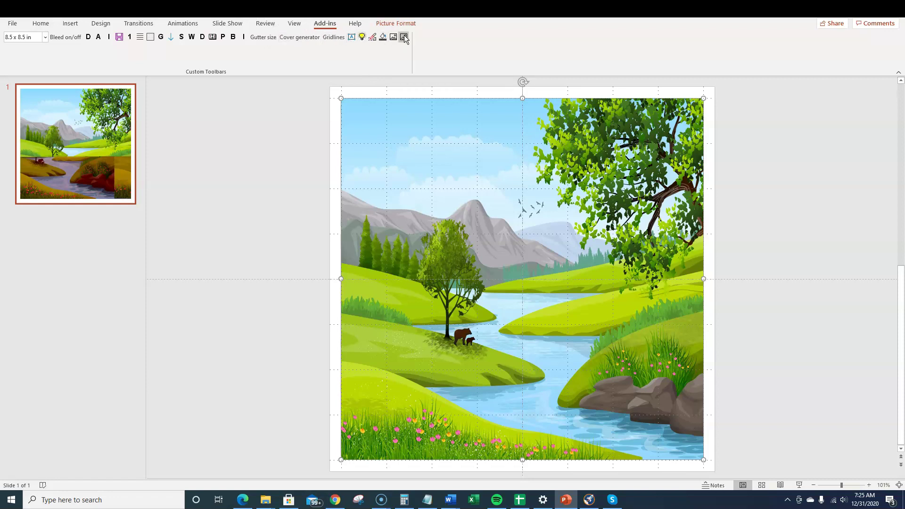
left_click(478, 284)
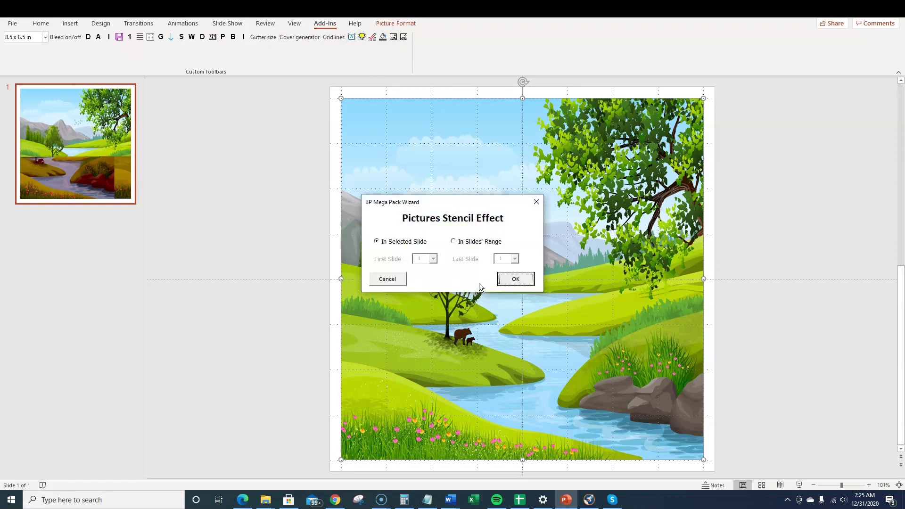
left_click(513, 280)
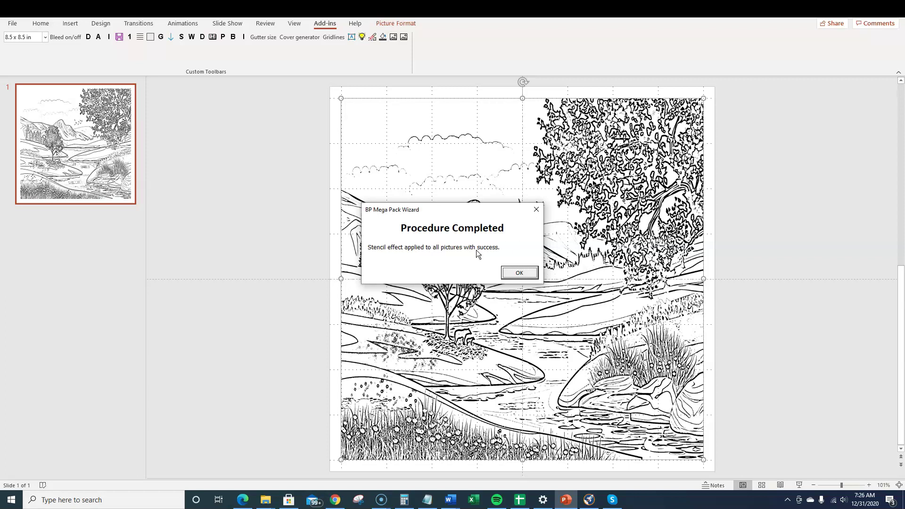
left_click(520, 274)
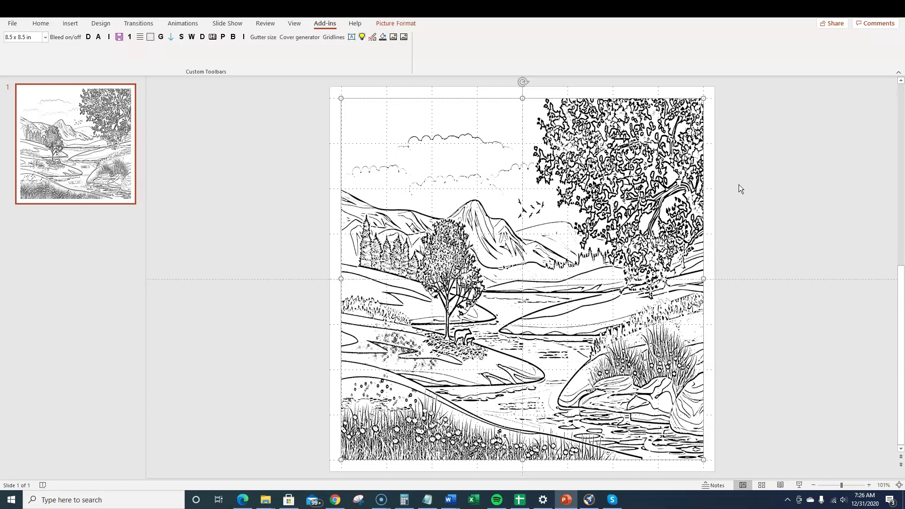
Step: Check the line-art result, leaving the landscape picture selected
left_click(762, 172)
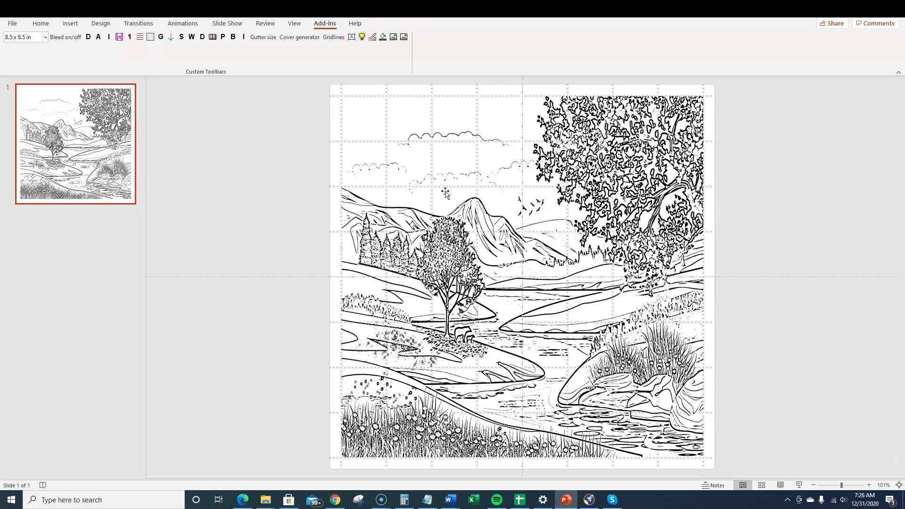
left_click(453, 230)
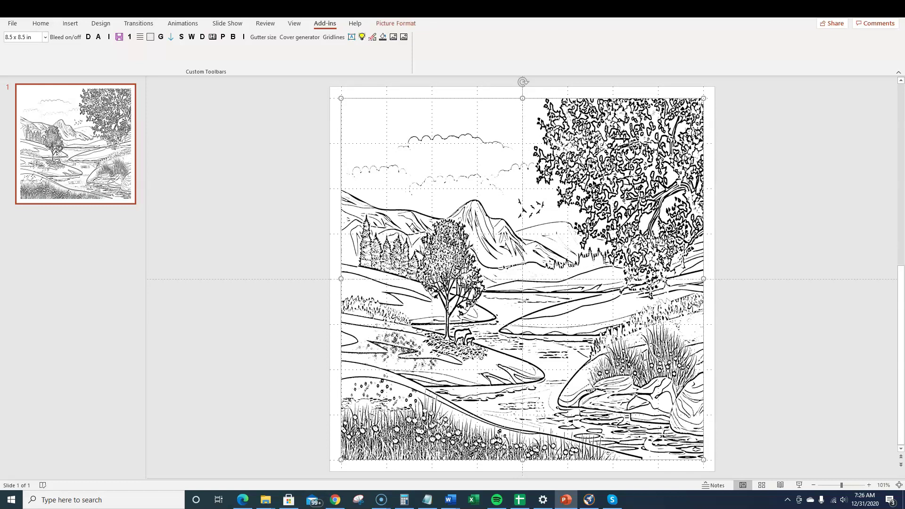
left_click(745, 199)
left_click(474, 226)
left_click(293, 185)
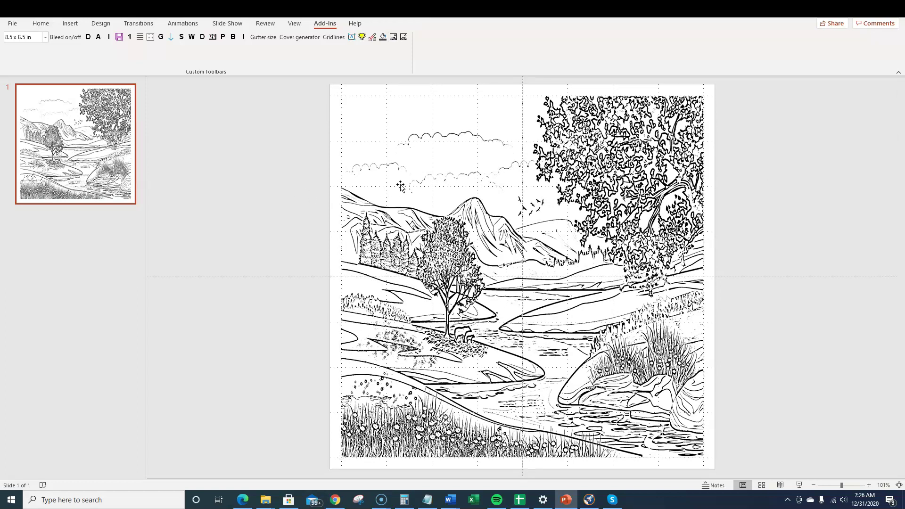
left_click(400, 187)
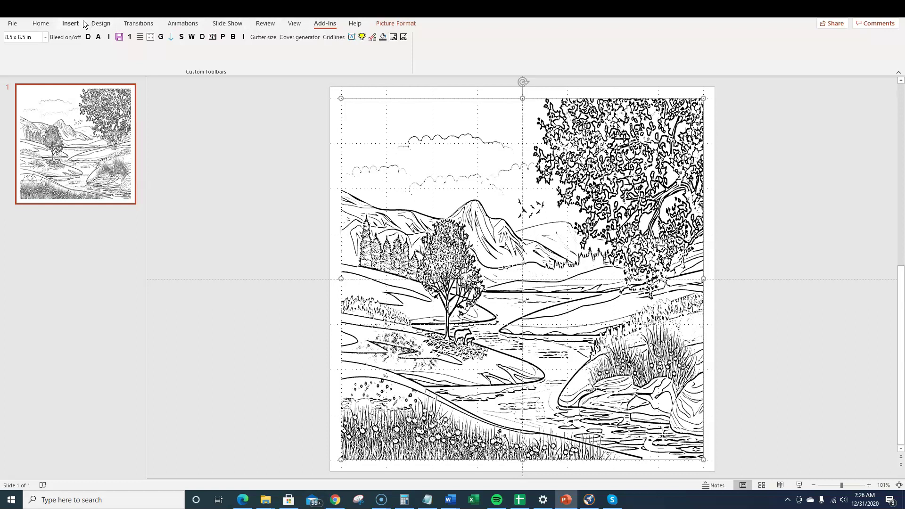
Step: Add a black 2¼ pt picture border to the landscape line art
left_click(396, 23)
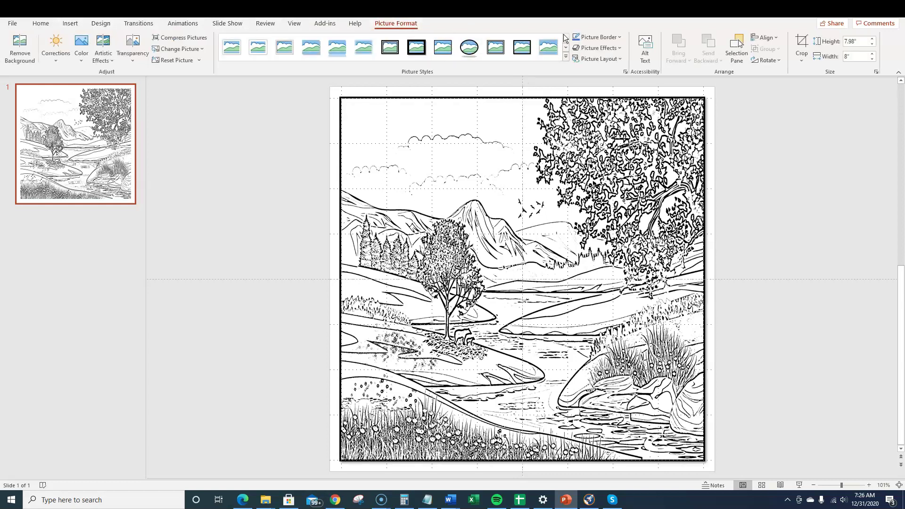
left_click(584, 37)
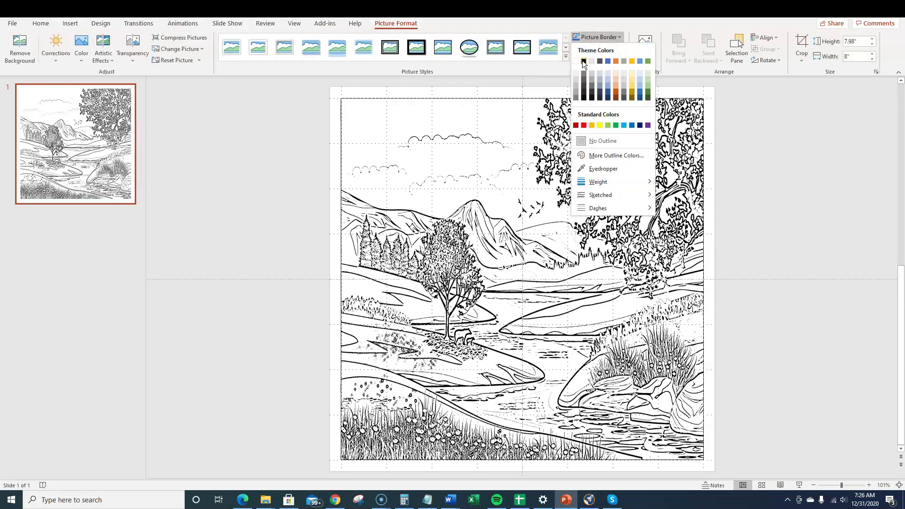
key("Escape")
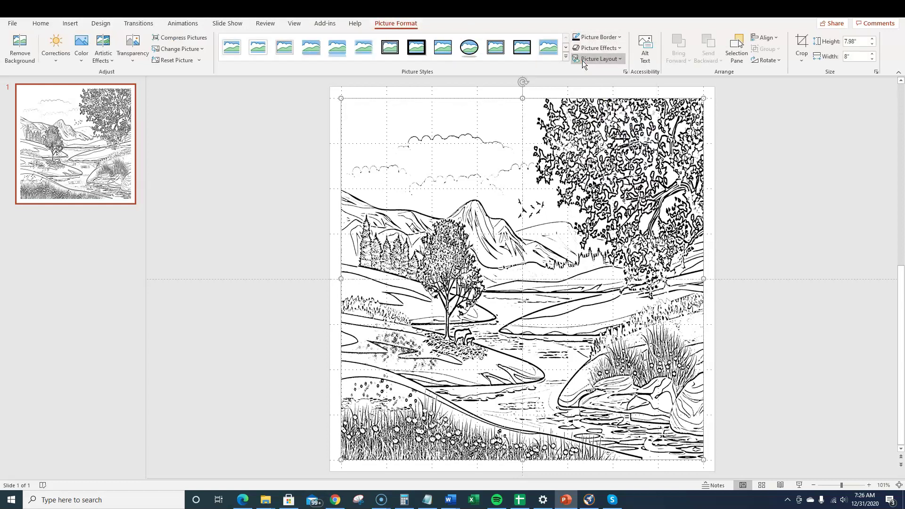
left_click(618, 37)
mouse_move(599, 182)
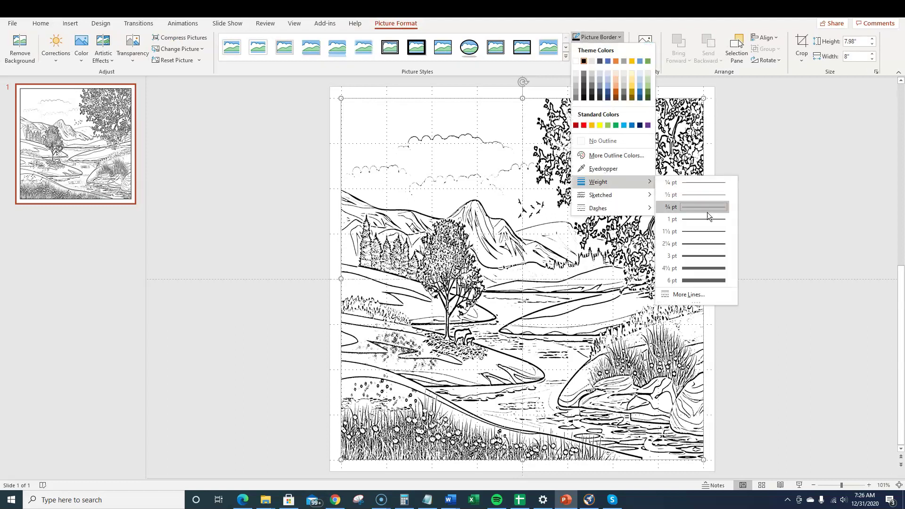
left_click(705, 245)
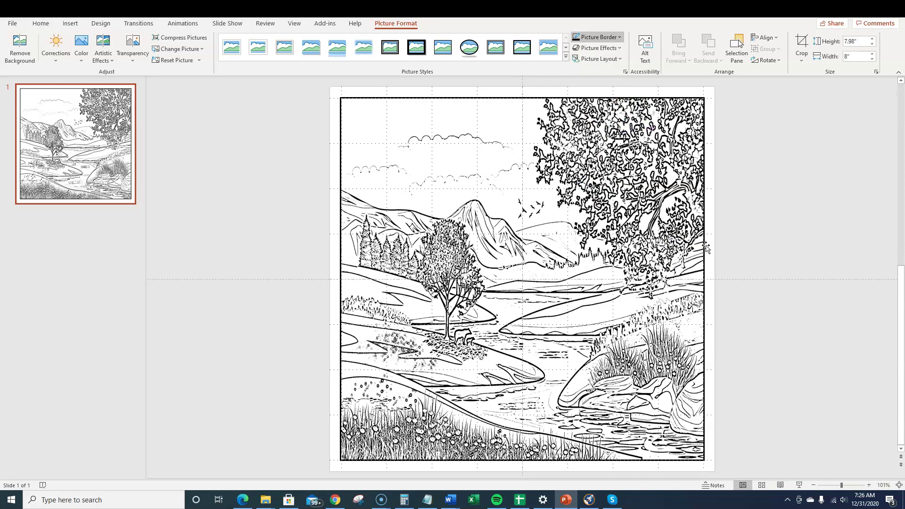
left_click(792, 245)
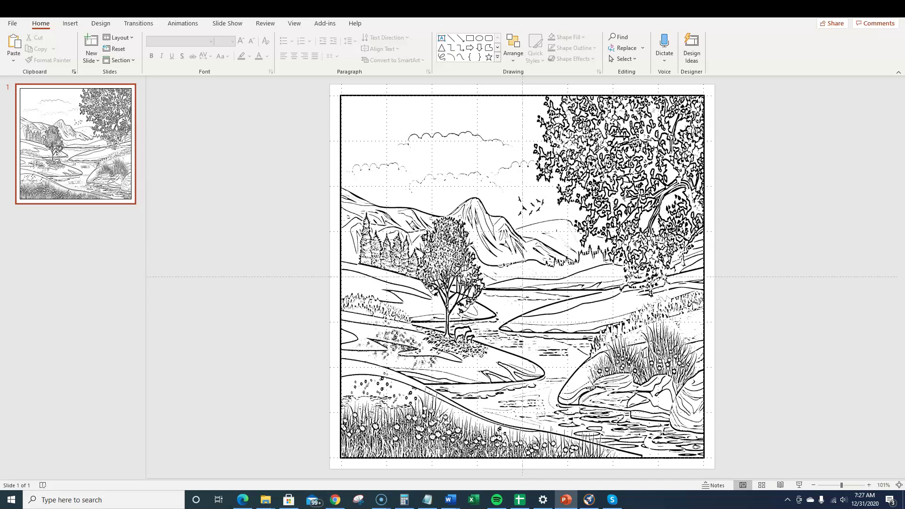
Step: Open Picture Corrections in Format Picture for the landscape picture
left_click(508, 266)
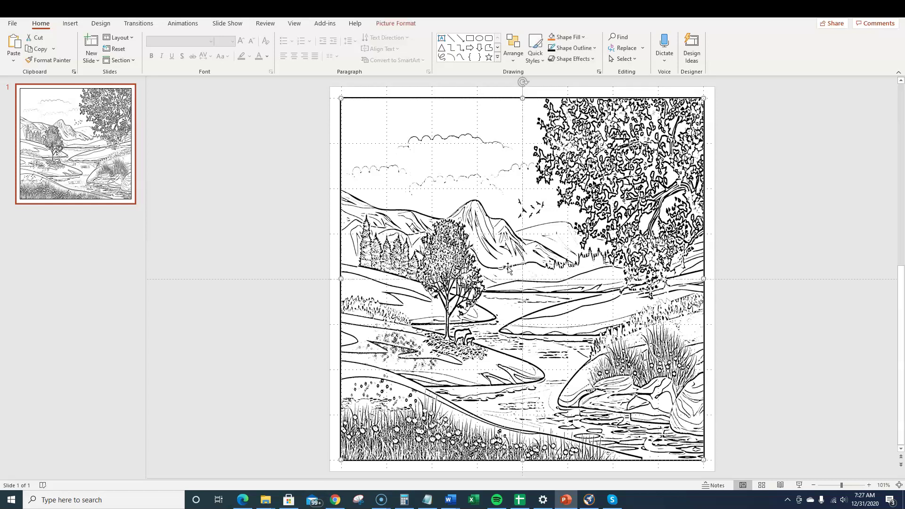
right_click(507, 267)
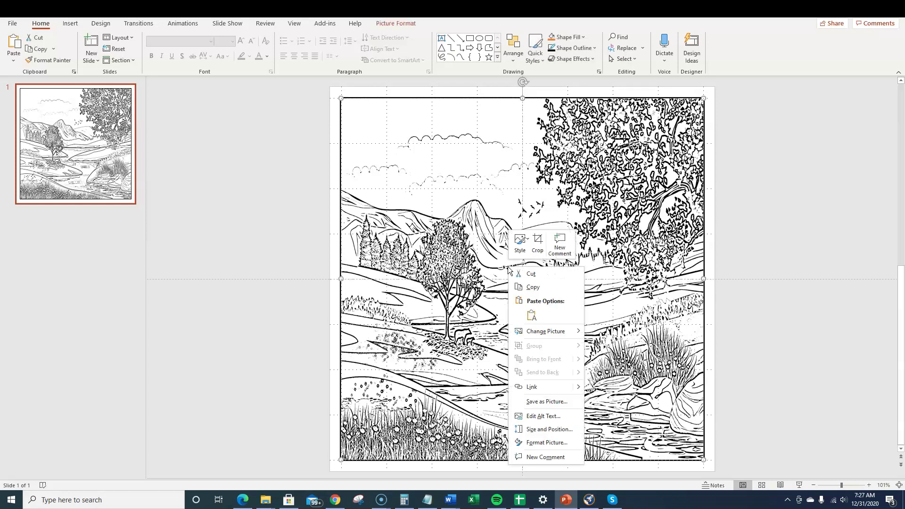
left_click(555, 443)
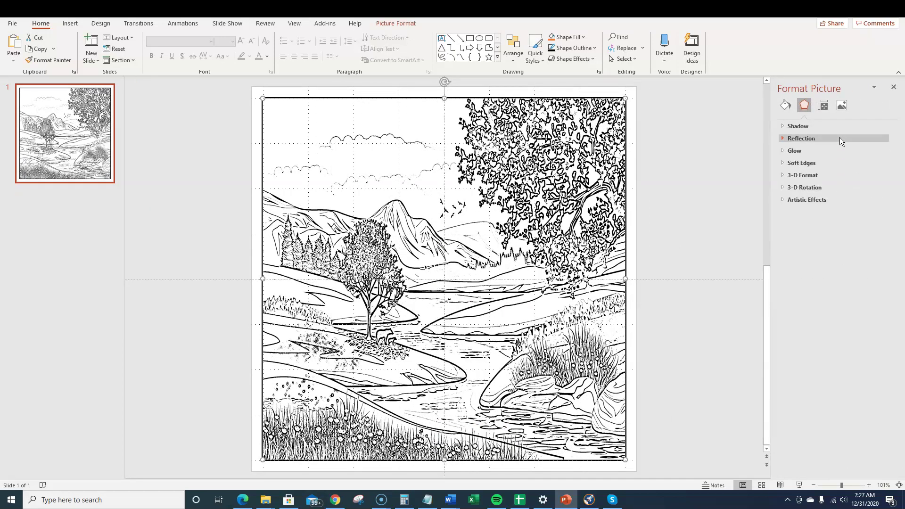
left_click(841, 104)
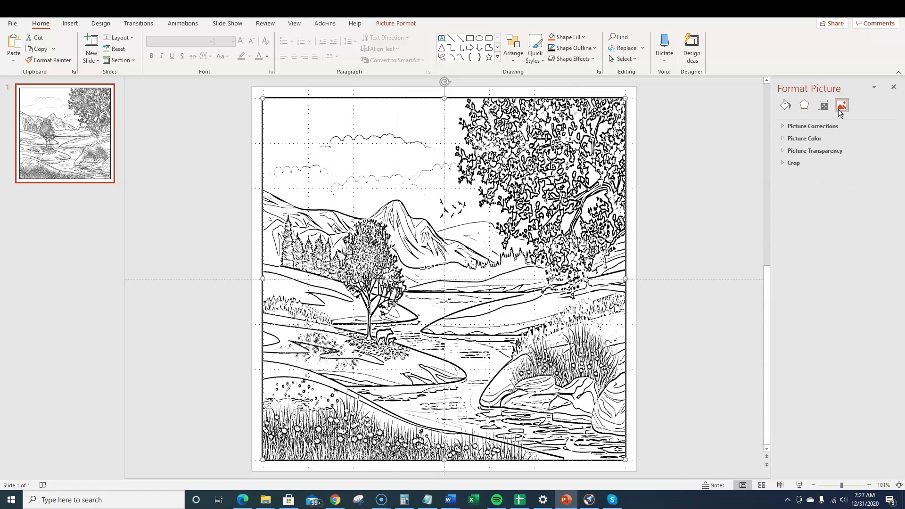
left_click(801, 125)
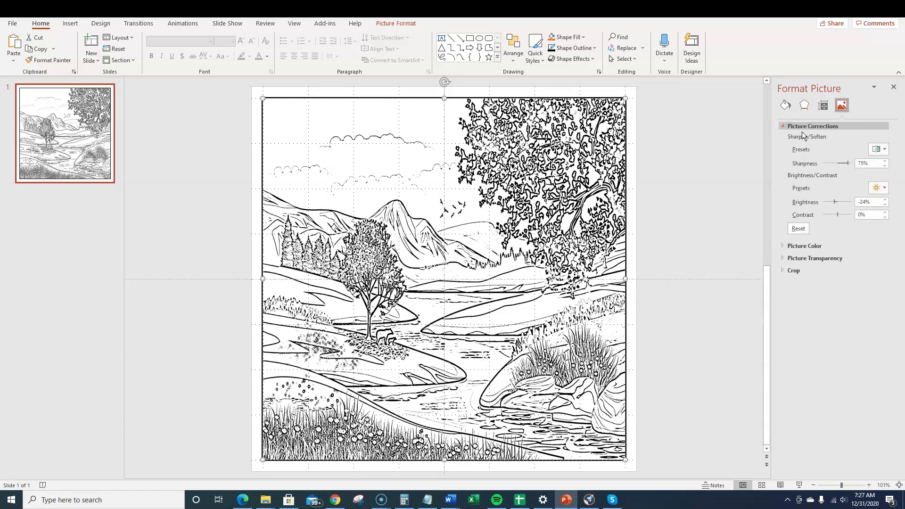
Step: Adjust the landscape picture's brightness until it settles at -29%
left_click(884, 204)
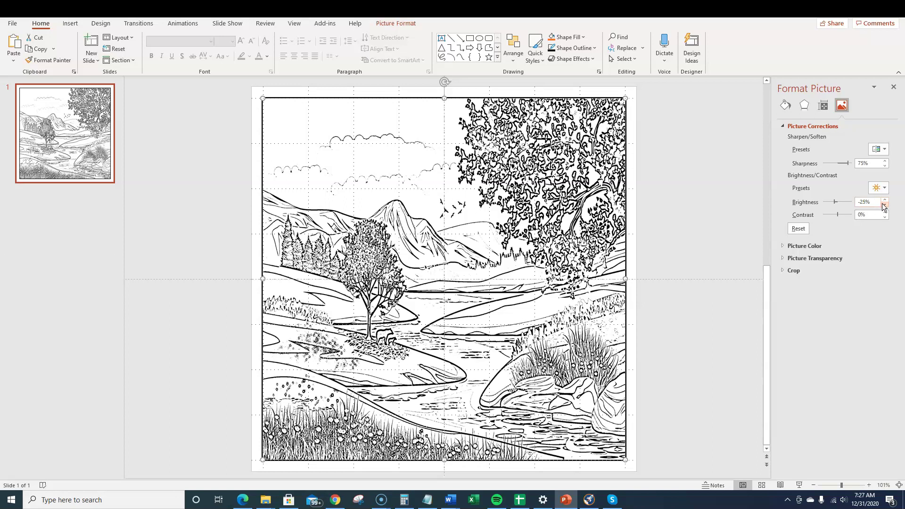
left_click(884, 204)
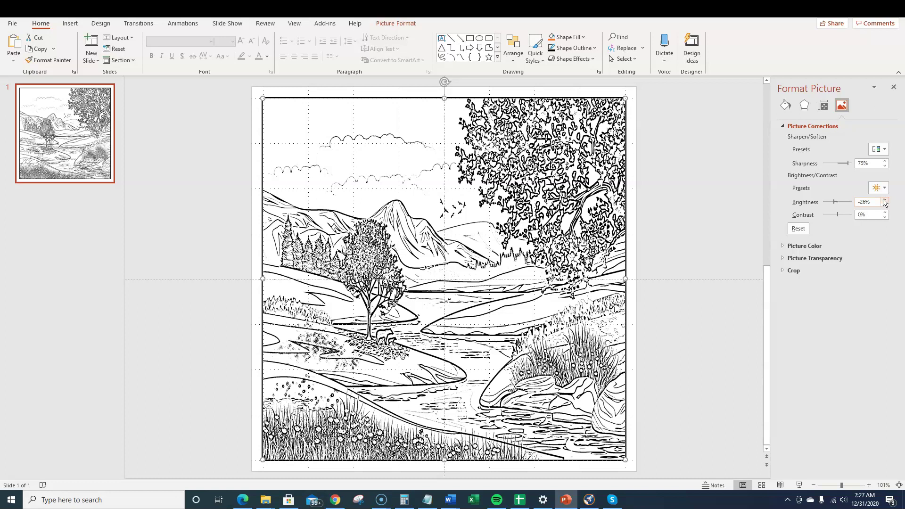
left_click(884, 199)
left_click(885, 208)
left_click(885, 209)
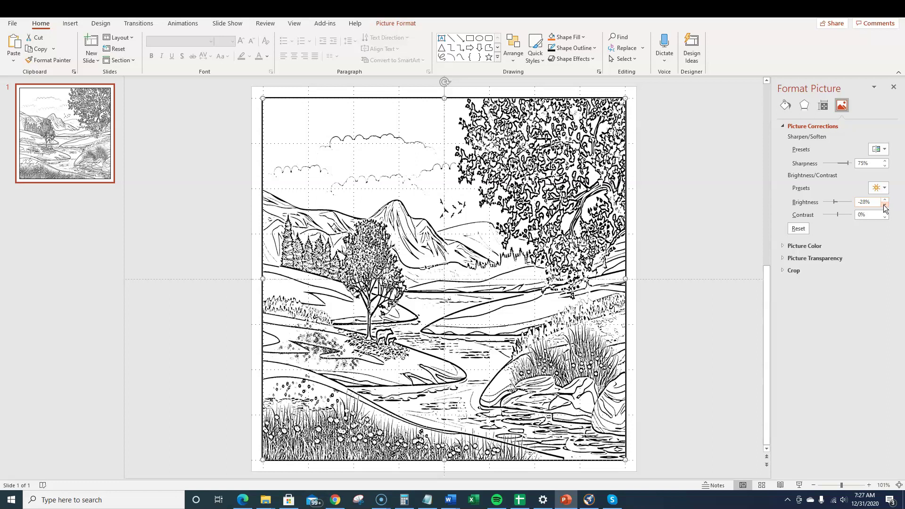
left_click(884, 200)
left_click(884, 199)
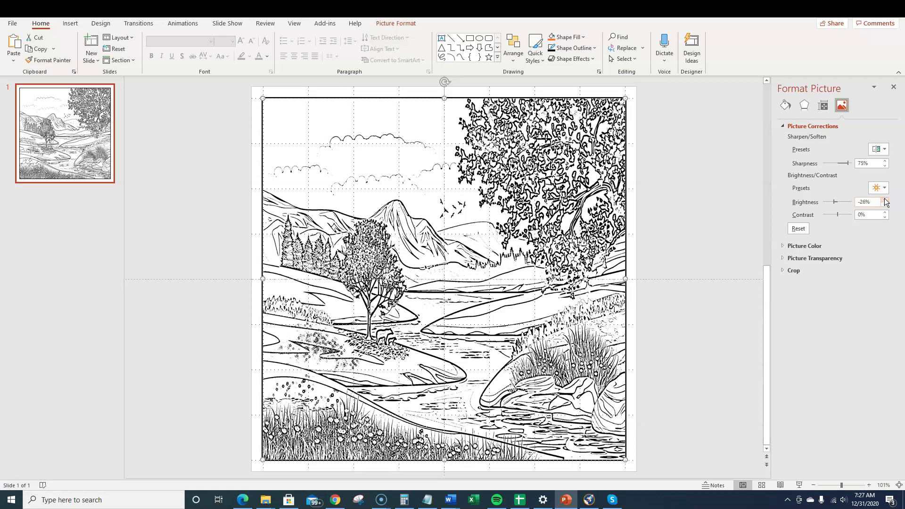
left_click(884, 204)
left_click(884, 204)
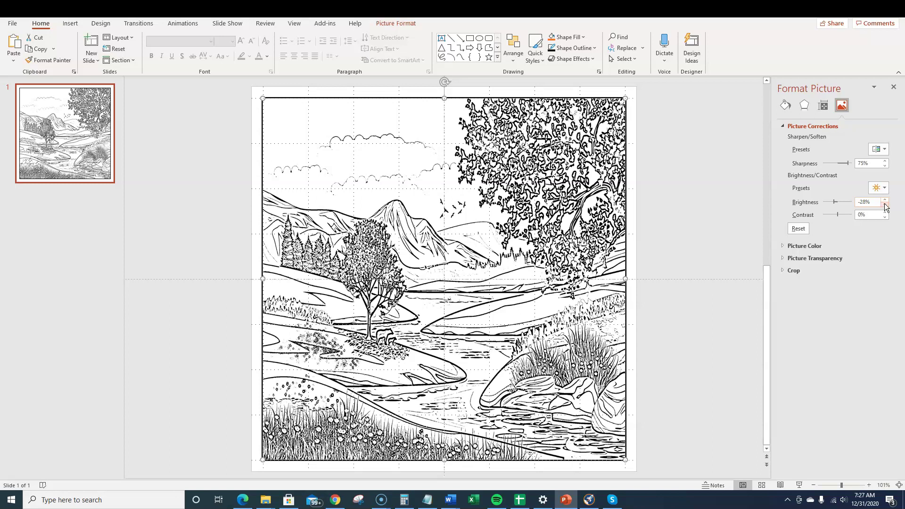
left_click(885, 204)
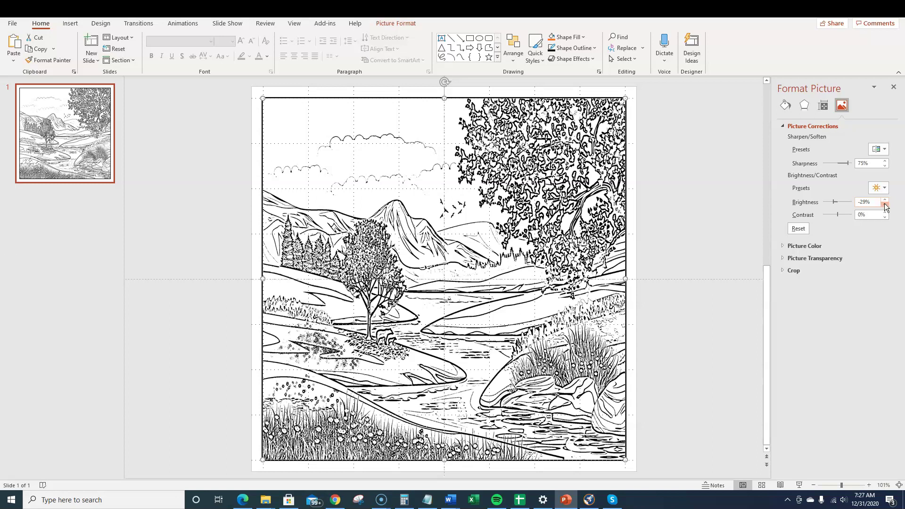
left_click(884, 204)
left_click(884, 204)
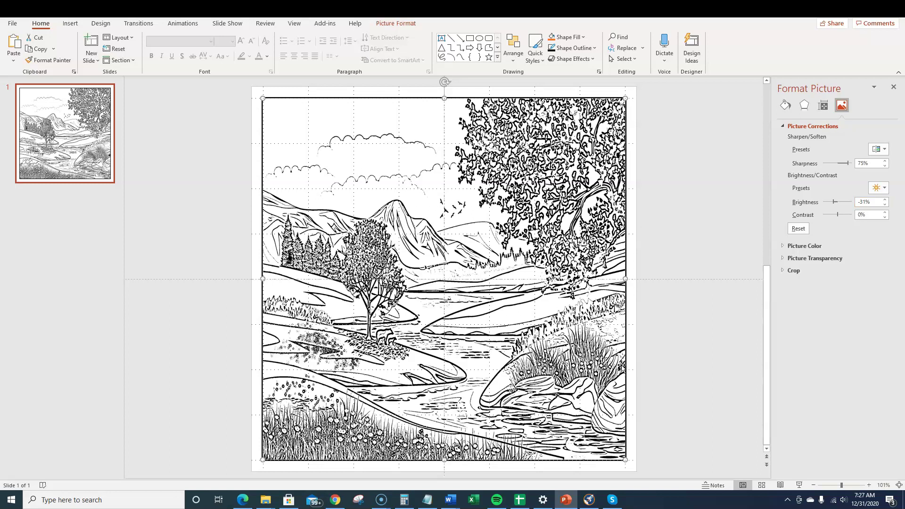
left_click(885, 200)
left_click(885, 200)
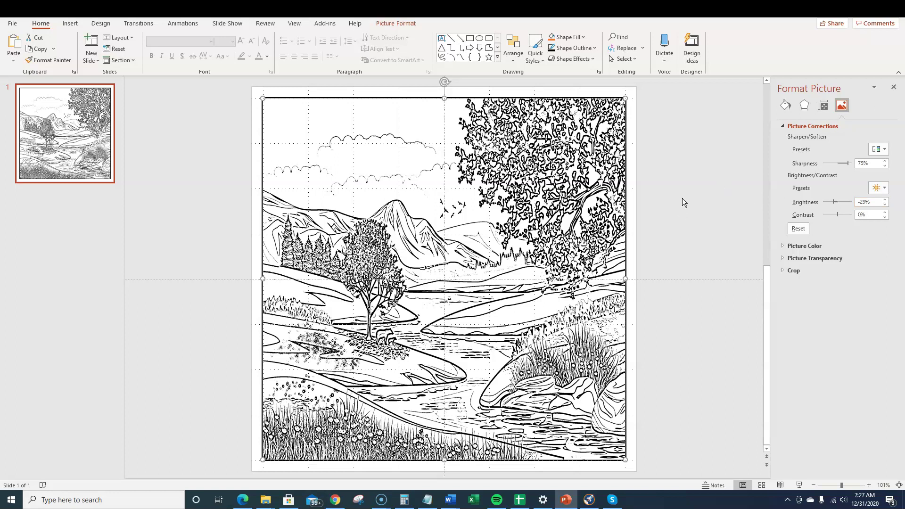
Step: Close the formatting pane, deselect the picture, and bring the Gumroad browser page forward
left_click(892, 88)
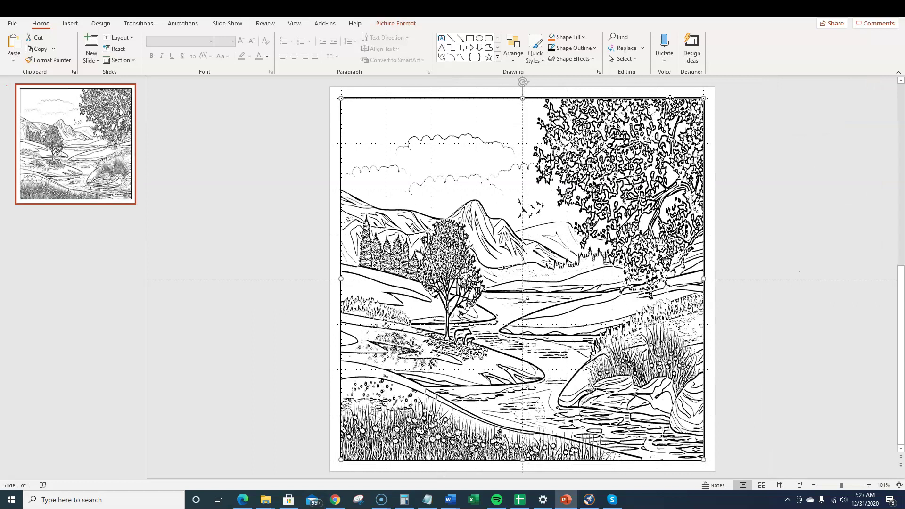
left_click(773, 137)
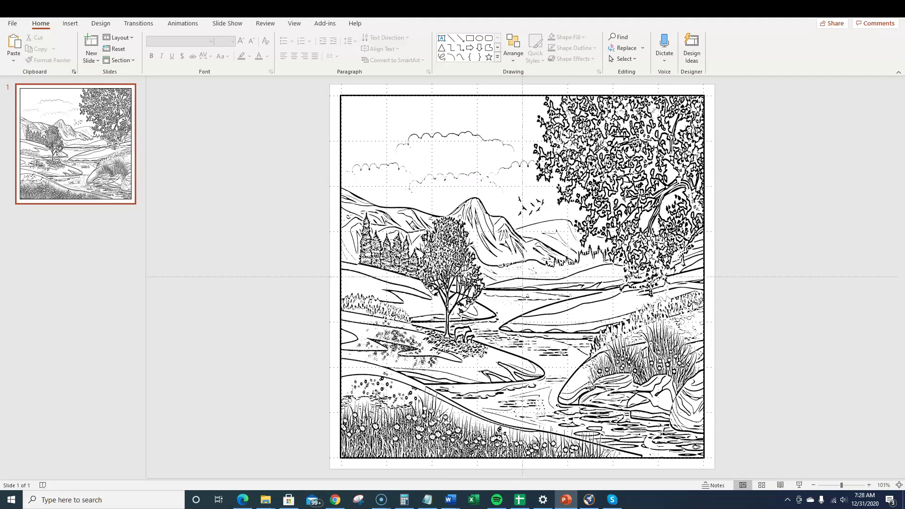
left_click(338, 500)
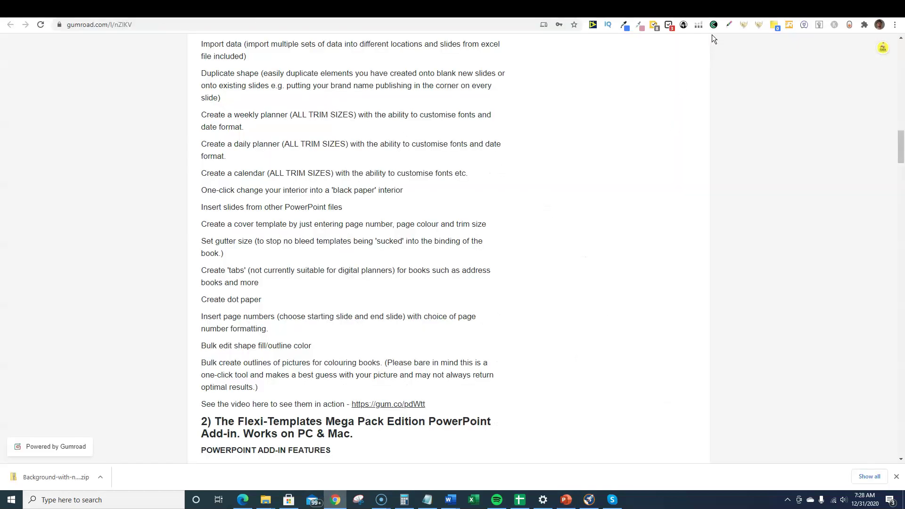
Step: Search Creative Fabrica for 'bear' and browse the results
left_click(508, 5)
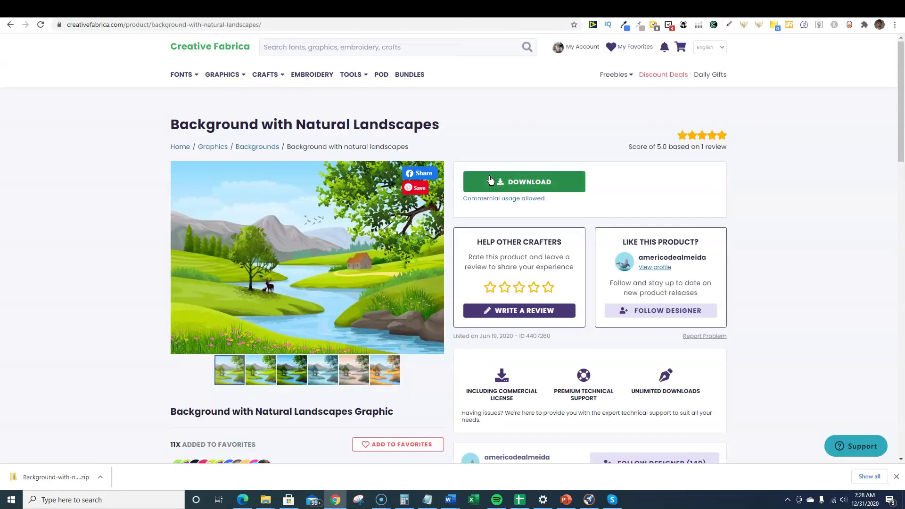
left_click(346, 47)
type("bear")
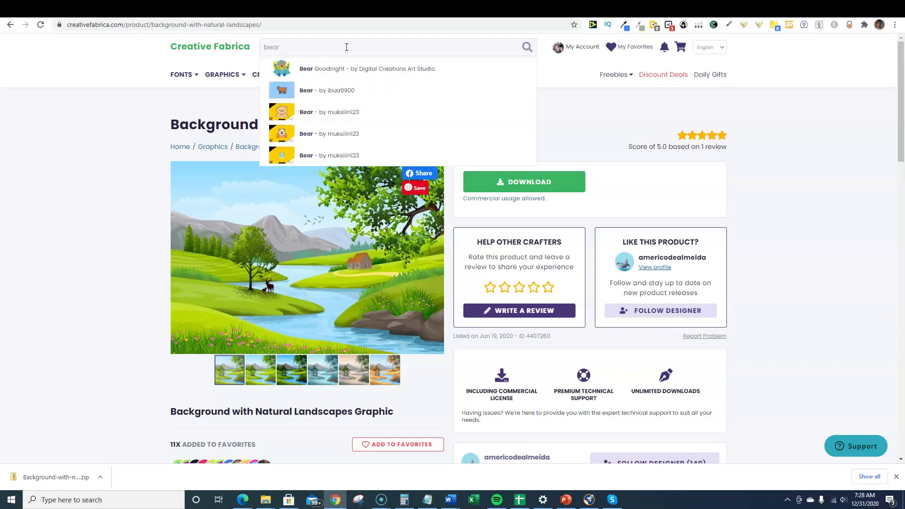
key("Return")
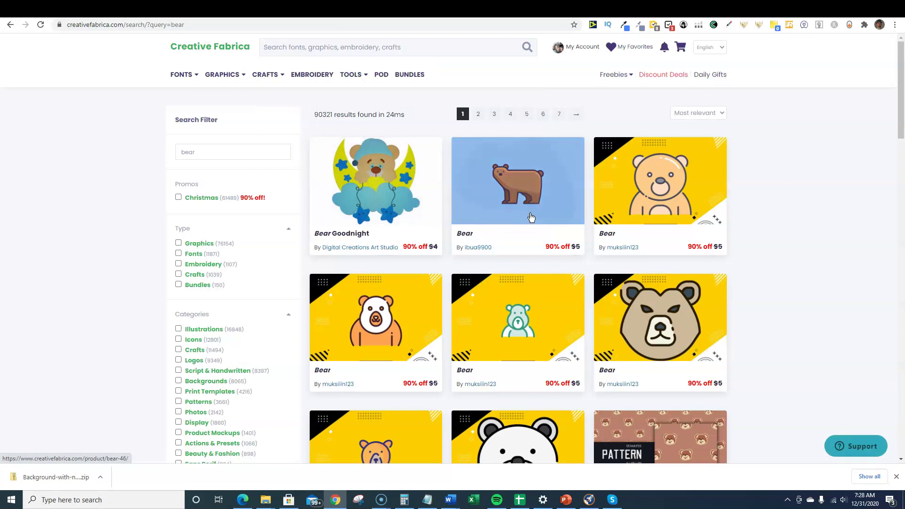
scroll(547, 208, "down", 5)
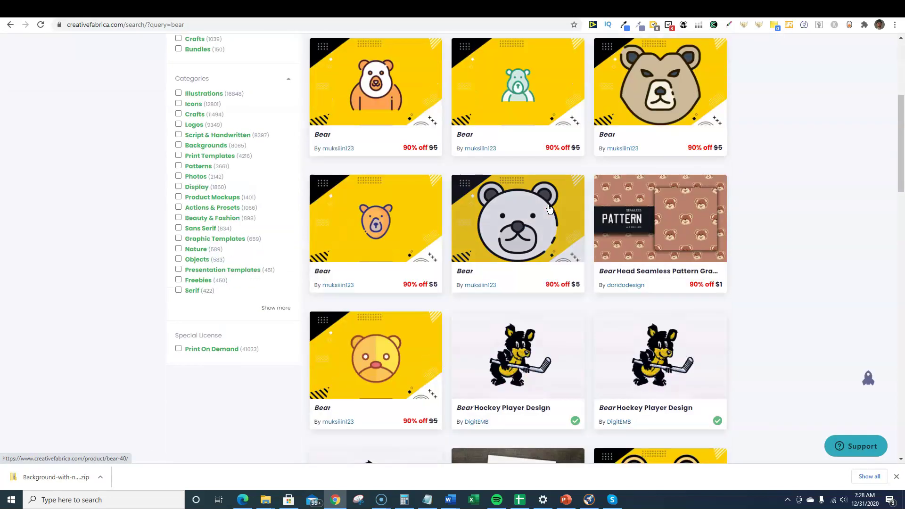
scroll(505, 277, "down", 6)
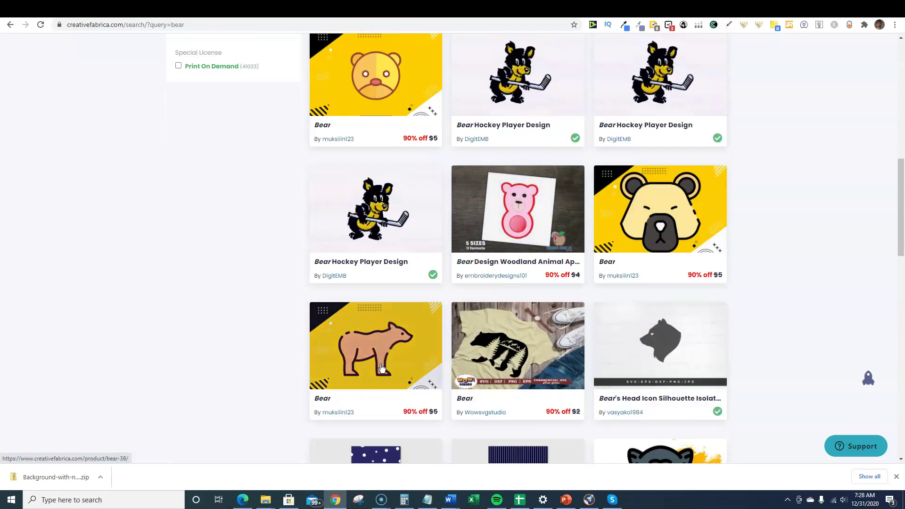
scroll(468, 257, "up", 12)
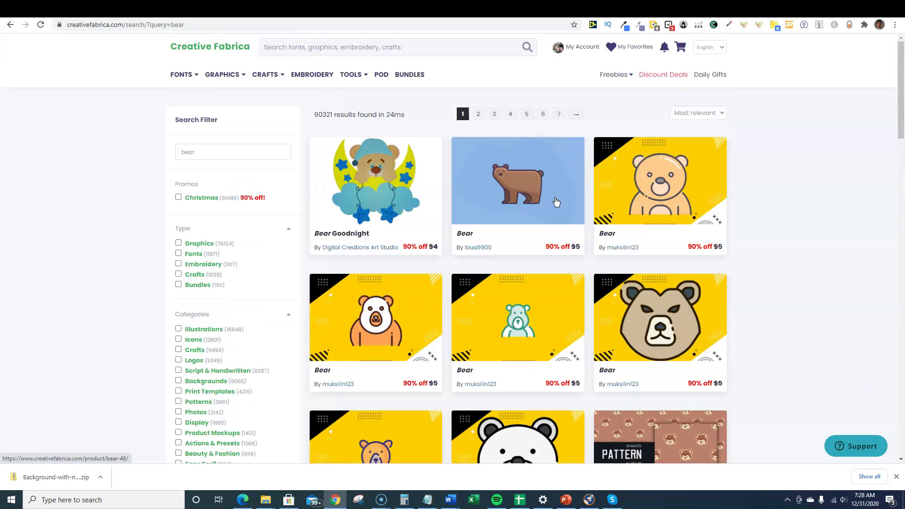
Step: Open the brown Bear product page and download its Bear-7397673.zip file
left_click(566, 500)
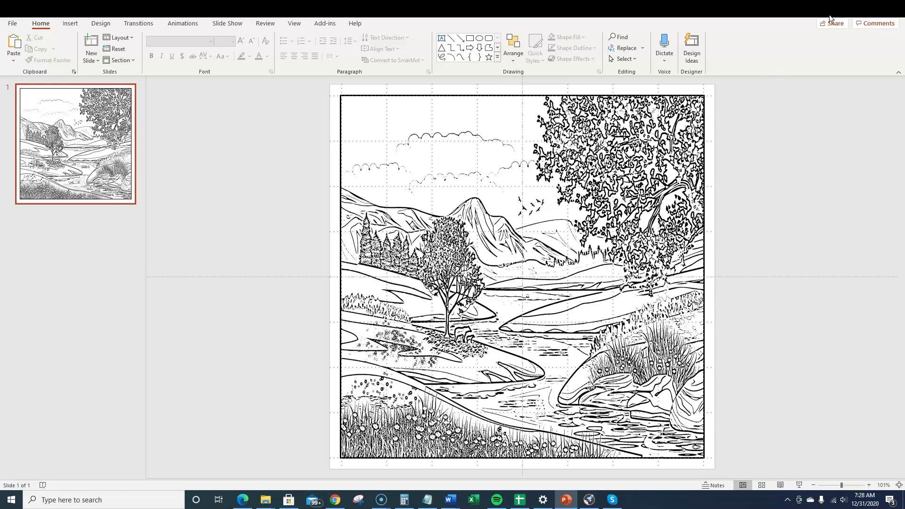
key("alt+Tab")
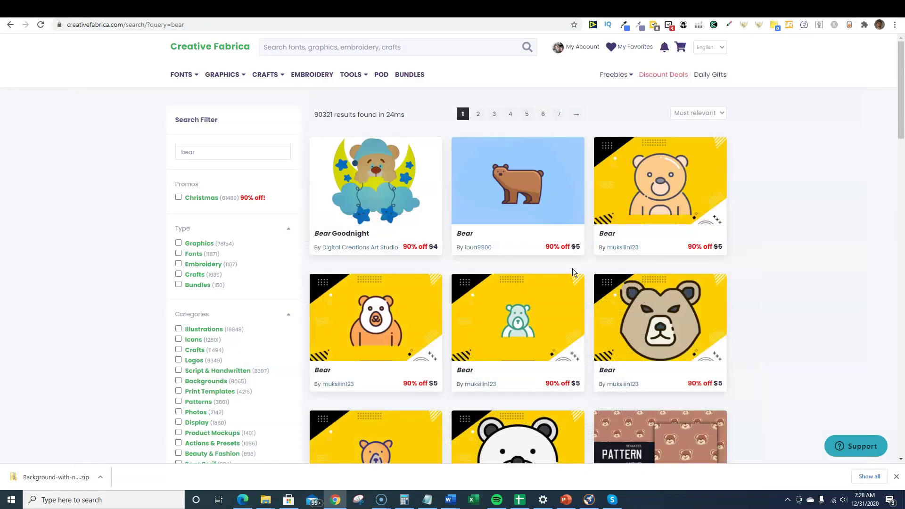
left_click(525, 185)
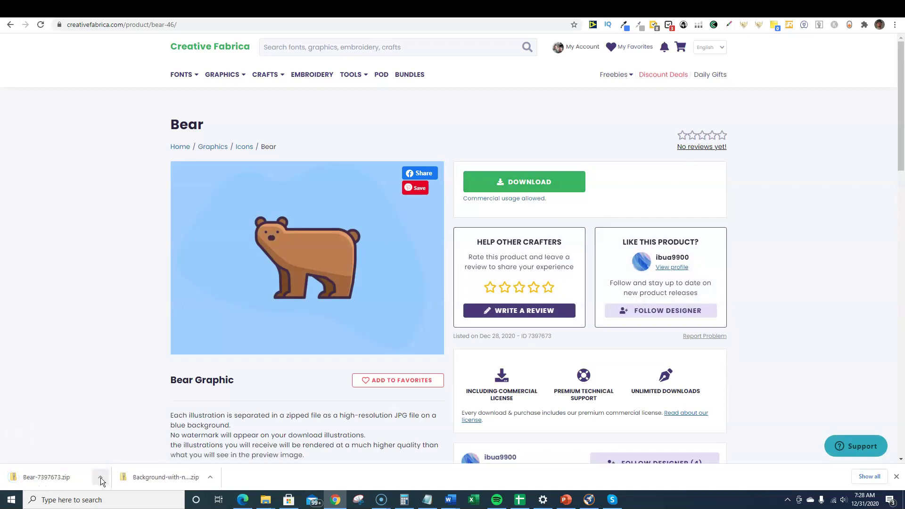
left_click(100, 477)
Step: Extract Bear-7397673.zip and open the folder holding 003 bear.jpg and 003 bear.eps
left_click(113, 444)
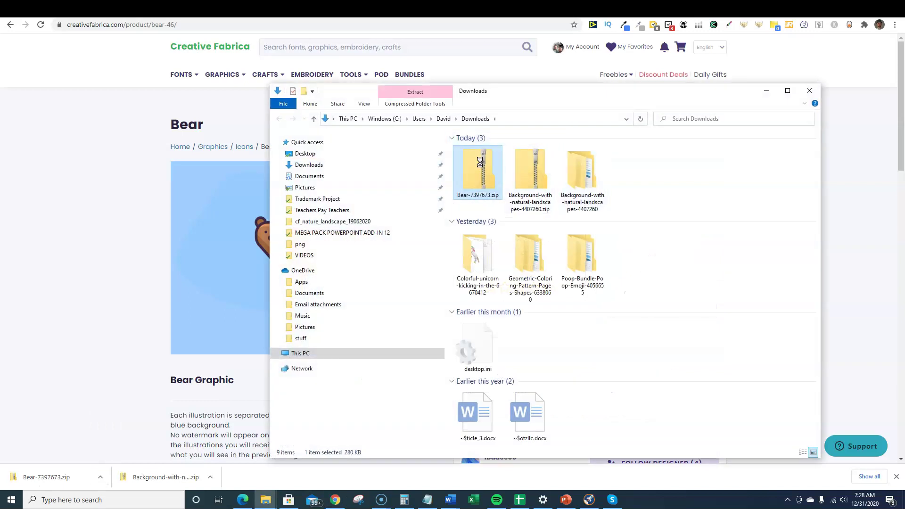
right_click(480, 162)
left_click(524, 205)
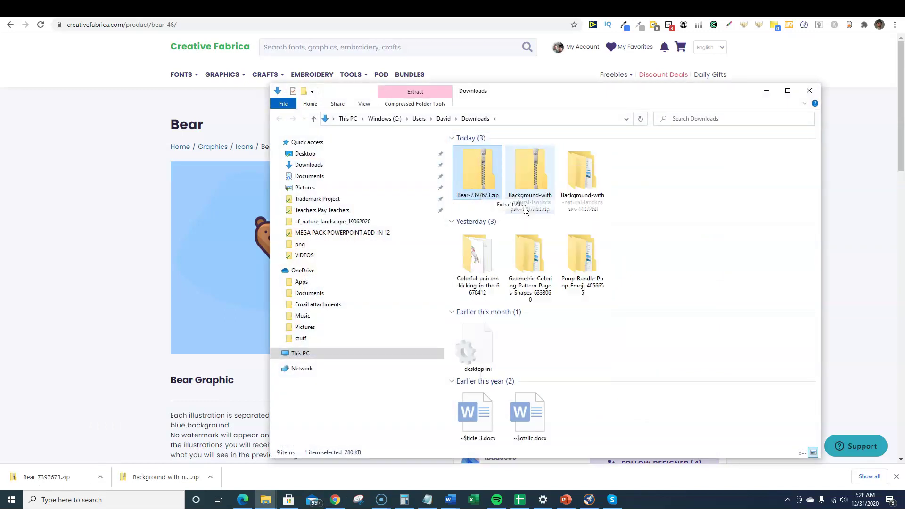
left_click(540, 340)
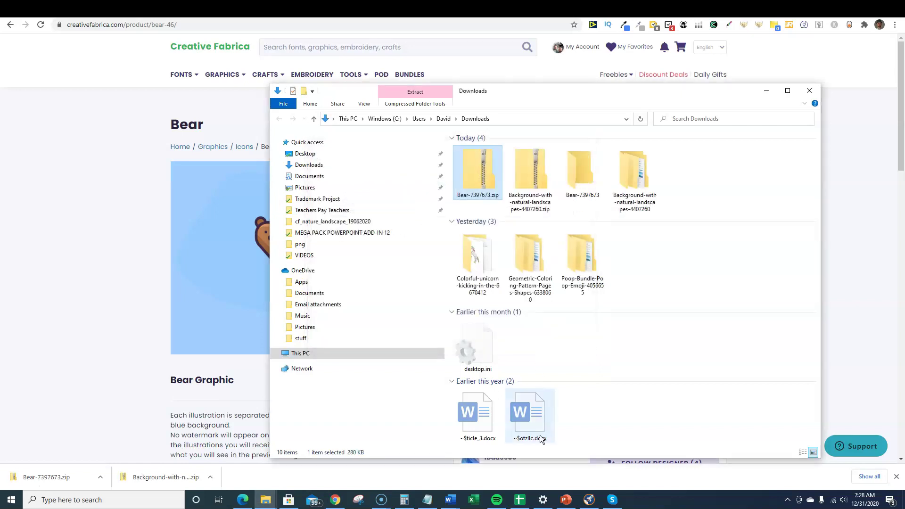
mouse_move(569, 496)
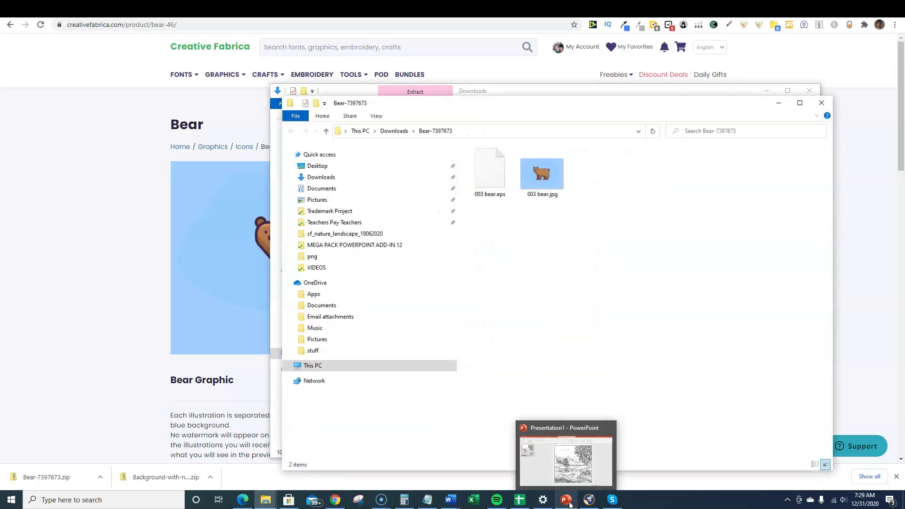
left_click(569, 501)
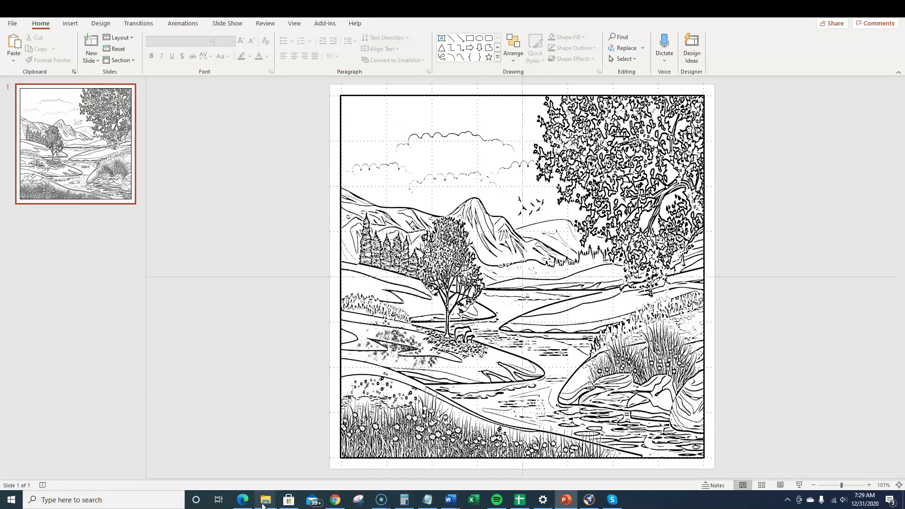
mouse_move(267, 498)
left_click(386, 468)
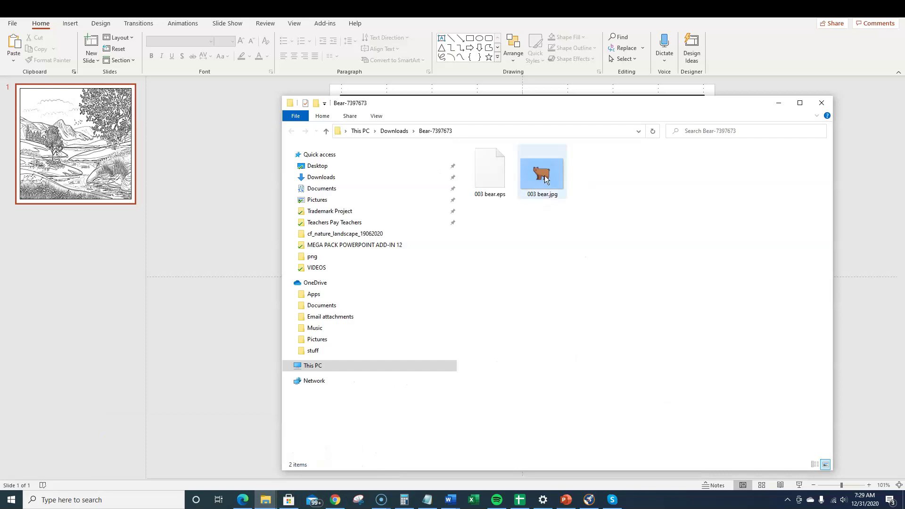
Step: Place 003 bear.jpg on the PowerPoint slide and shrink it from its corner
left_click_drag(545, 108, 727, 95)
left_click_drag(730, 160, 404, 296)
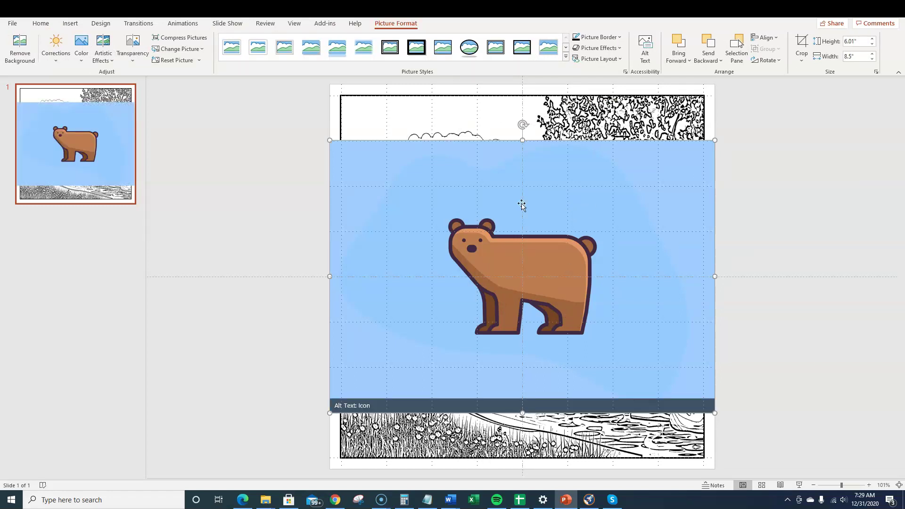
left_click_drag(330, 140, 356, 159)
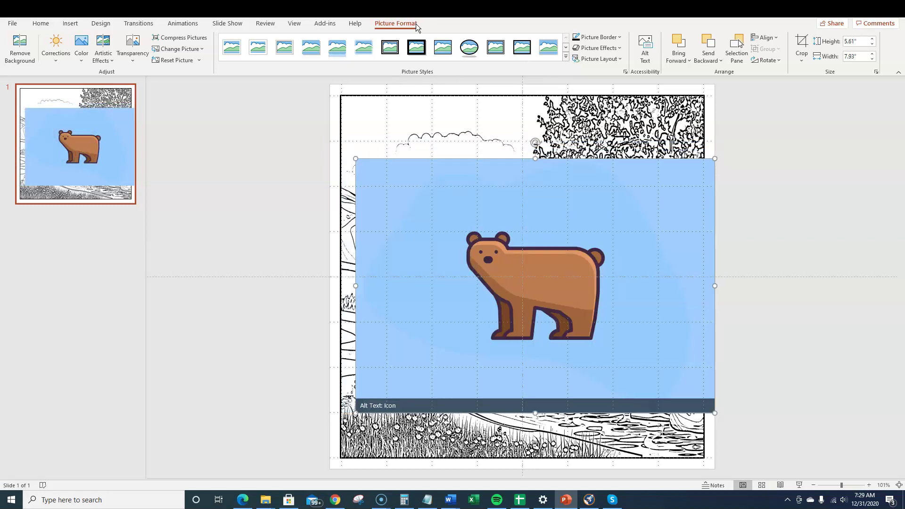
Step: Apply the Add-ins Stencil Effect to the pictures and reposition the stencilled bear
left_click(325, 24)
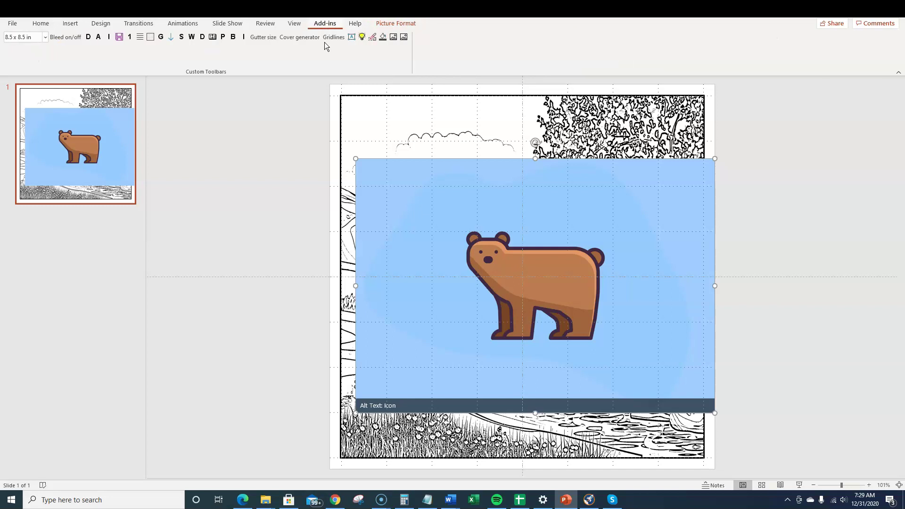
left_click(404, 37)
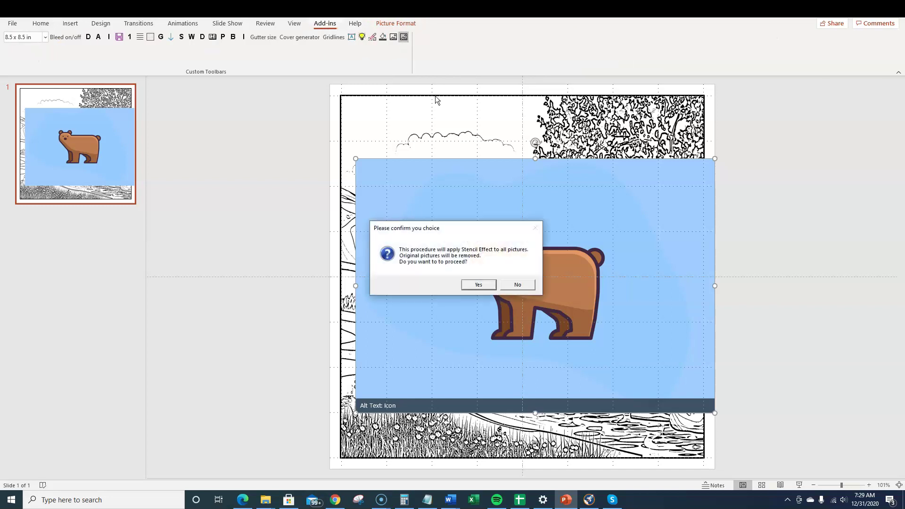
left_click(478, 285)
left_click(498, 282)
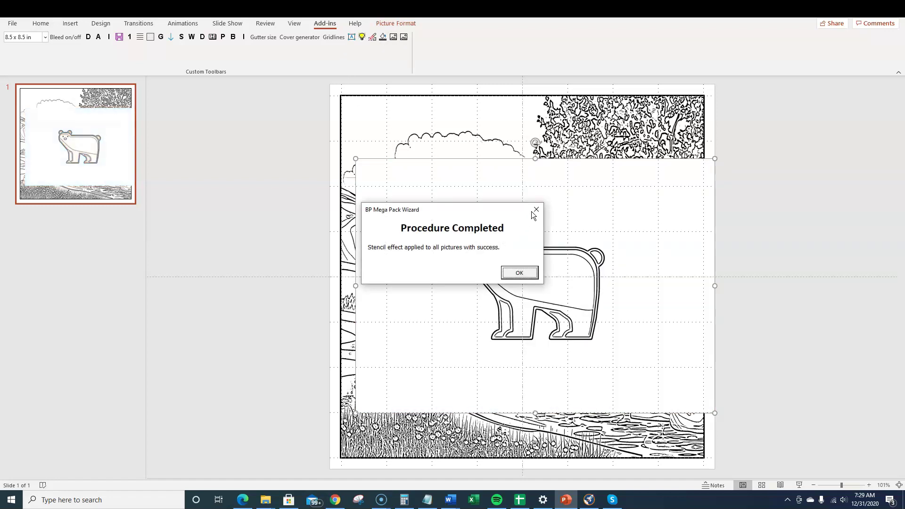
left_click(528, 273)
left_click_drag(588, 227, 573, 269)
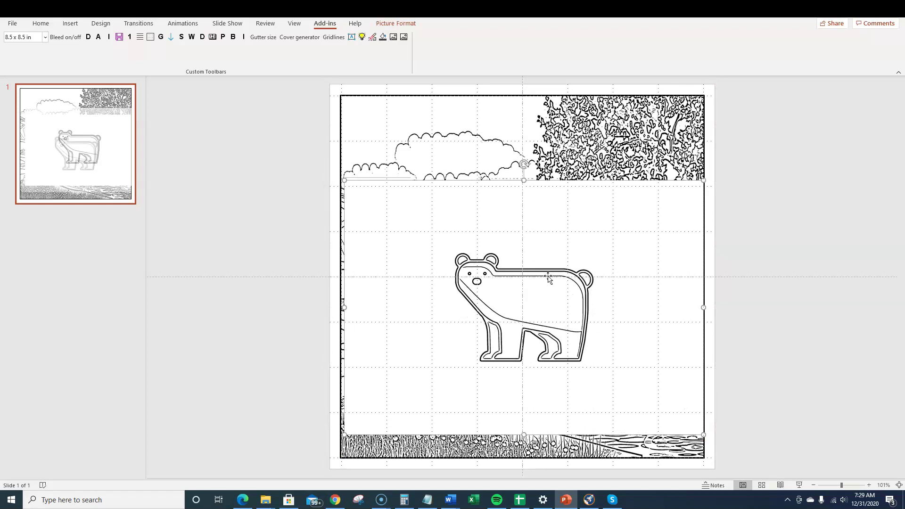
Step: Start a Canva design from 003 bear.jpg in the Bear-7397673 folder and open it for editing
left_click(335, 500)
left_click(809, 9)
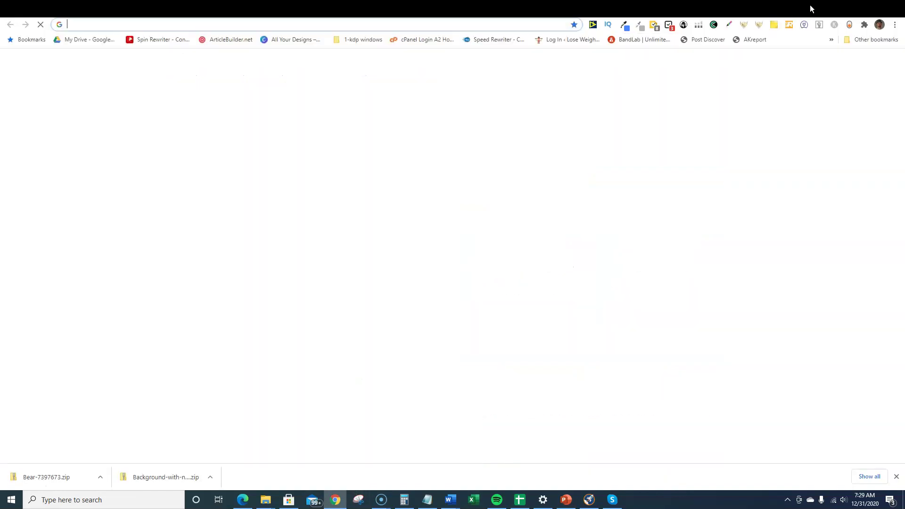
left_click(312, 39)
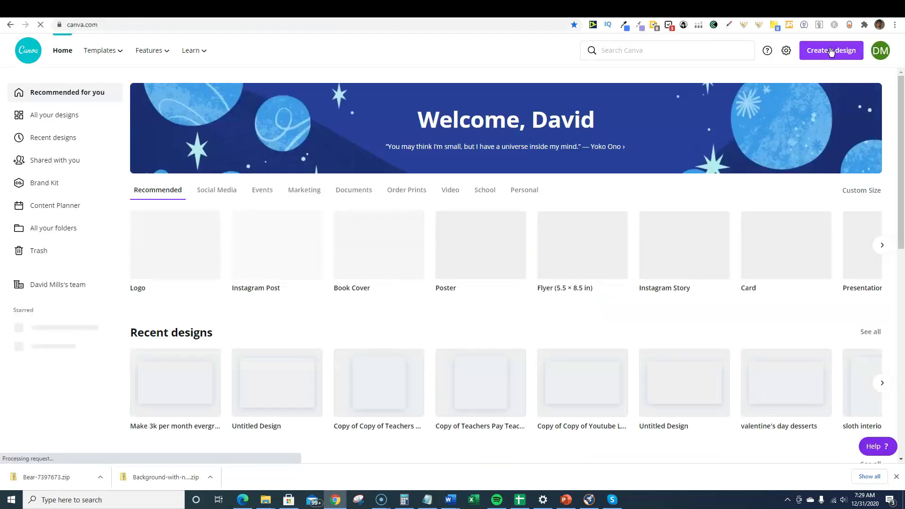
left_click(831, 51)
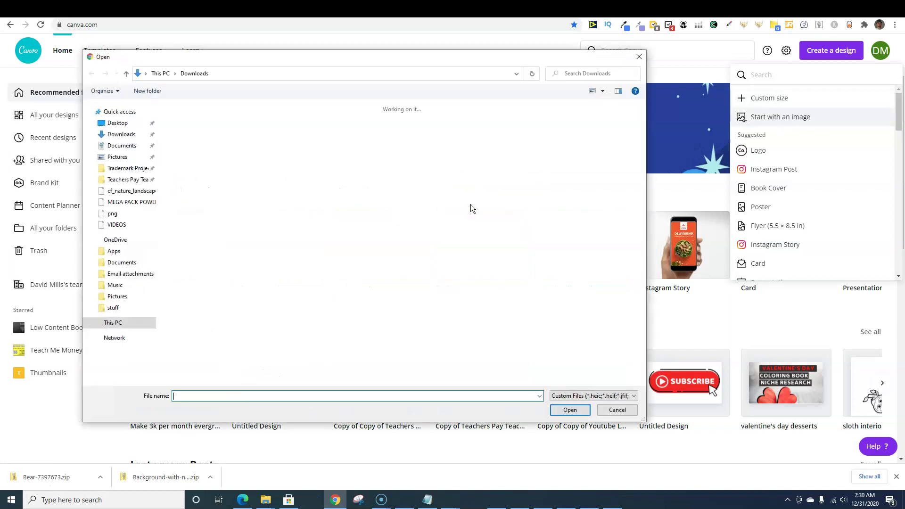
double_click(198, 150)
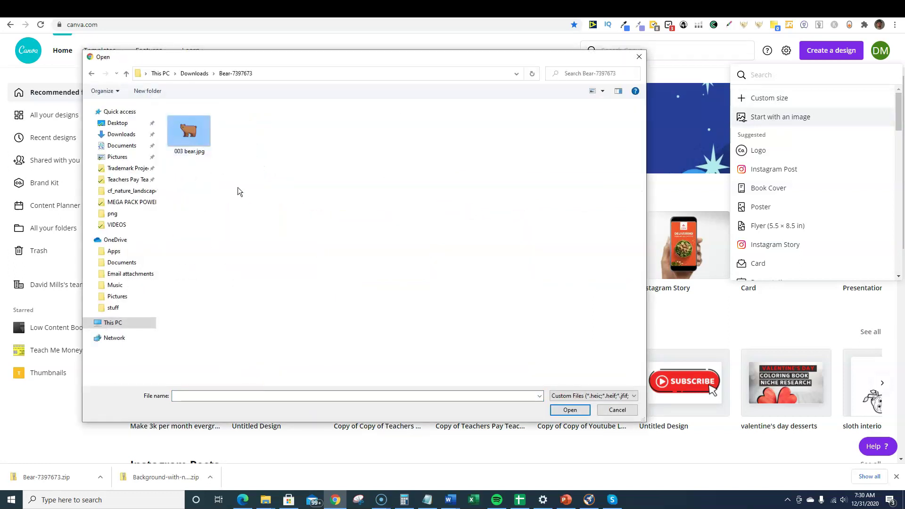
left_click(195, 133)
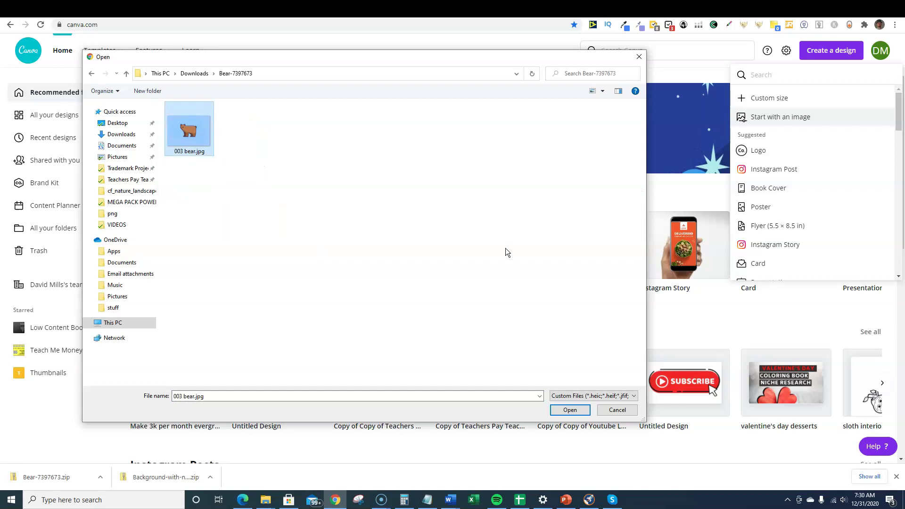
left_click(570, 409)
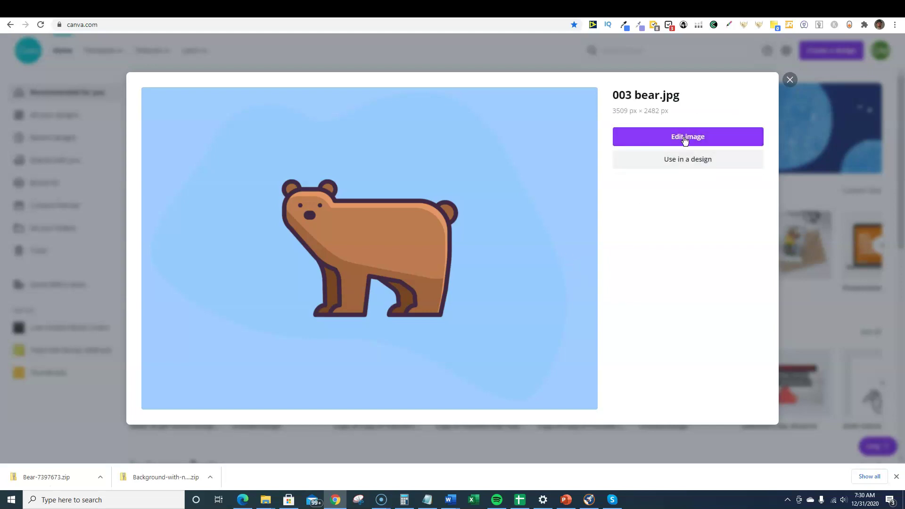
left_click(681, 139)
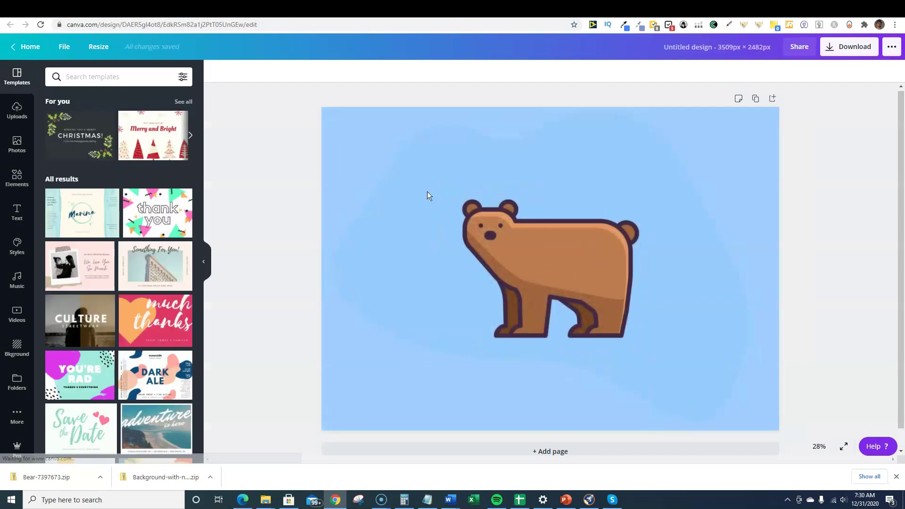
Step: Remove the bear image's blue background with Background Remover
left_click(413, 192)
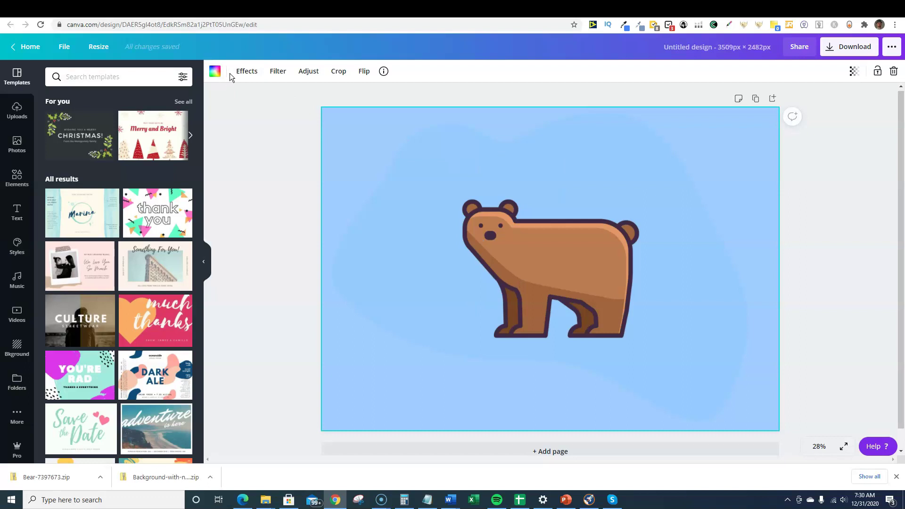
left_click(246, 71)
left_click(122, 101)
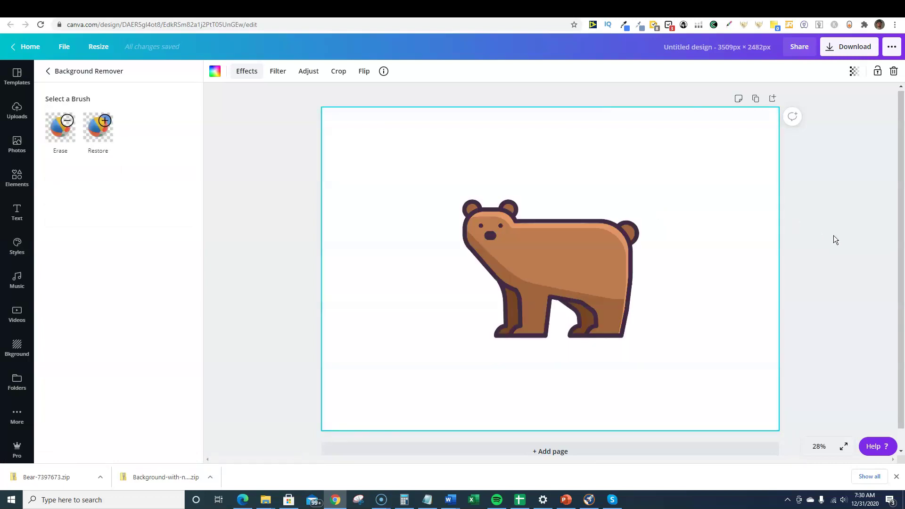
Step: Download the design as a PNG with a transparent background
left_click(856, 47)
left_click(752, 168)
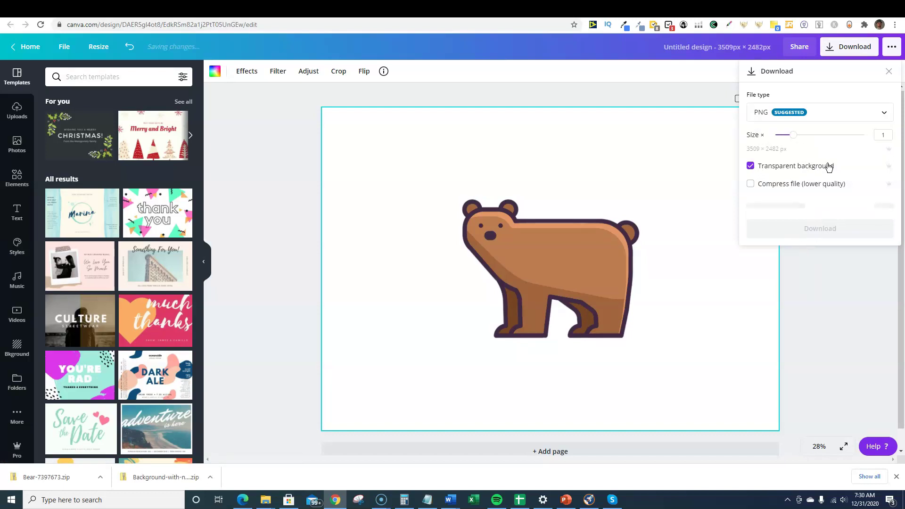
left_click(825, 204)
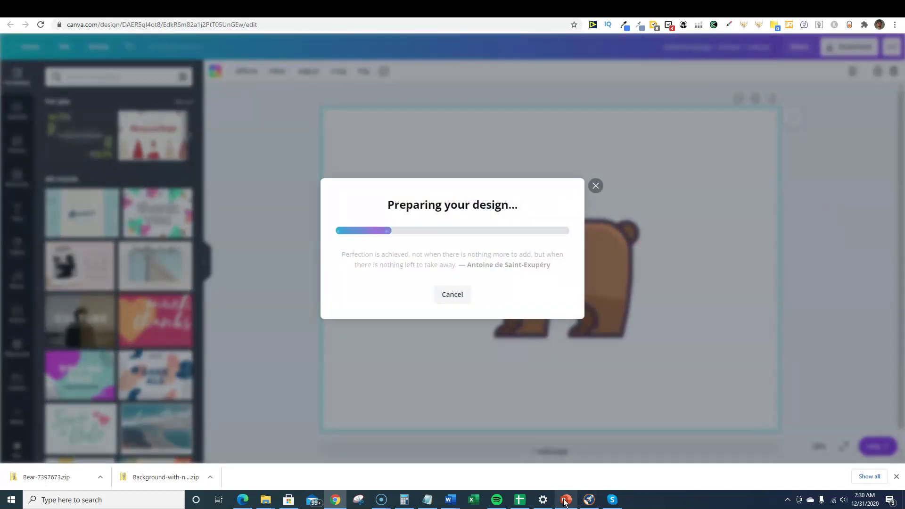
mouse_move(566, 503)
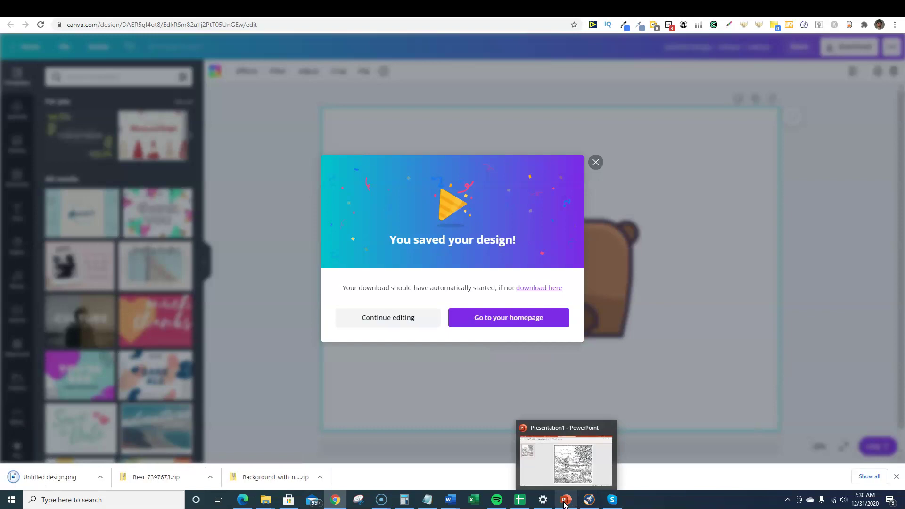
left_click(568, 502)
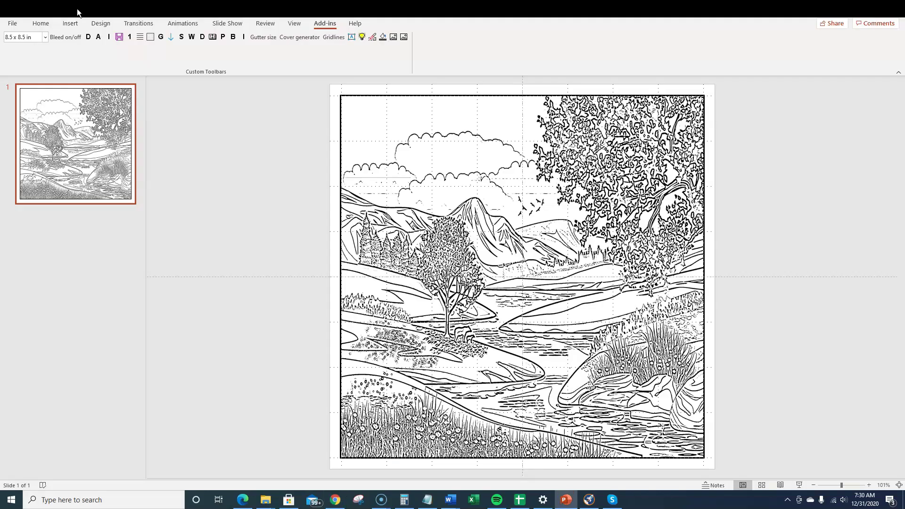
Step: Insert Untitled design.png from Downloads and move the bear right over the meadow
left_click(69, 23)
left_click(70, 45)
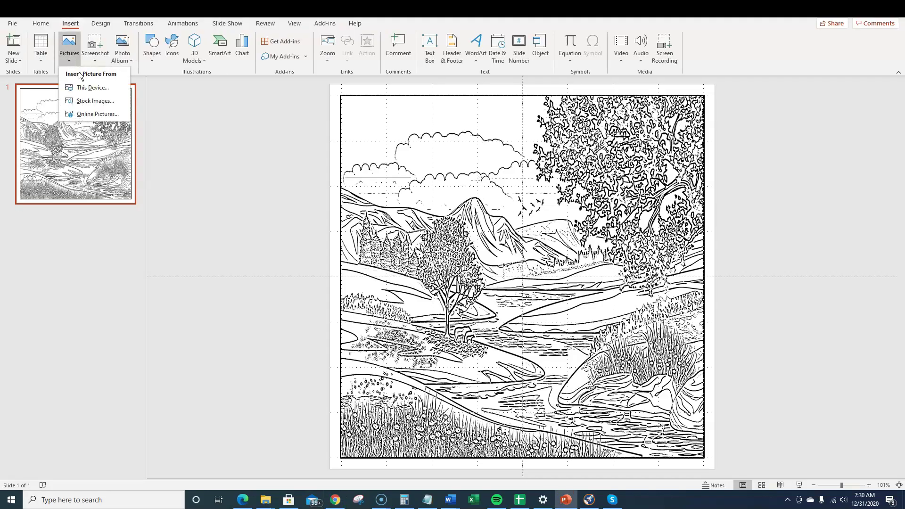
left_click(82, 89)
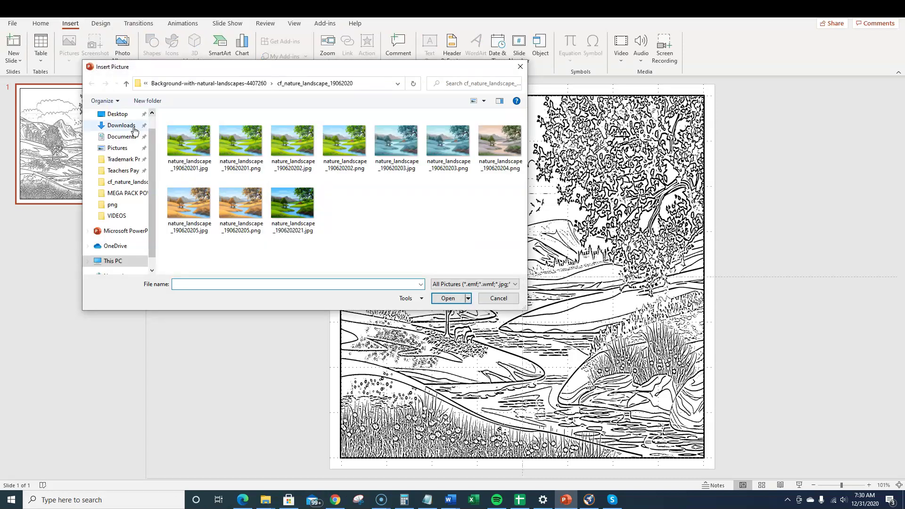
left_click(126, 126)
left_click(199, 152)
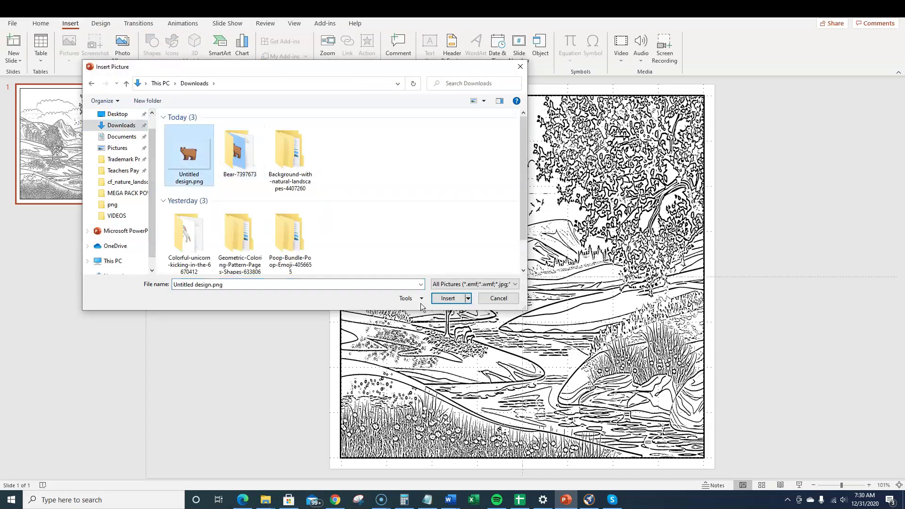
left_click(448, 298)
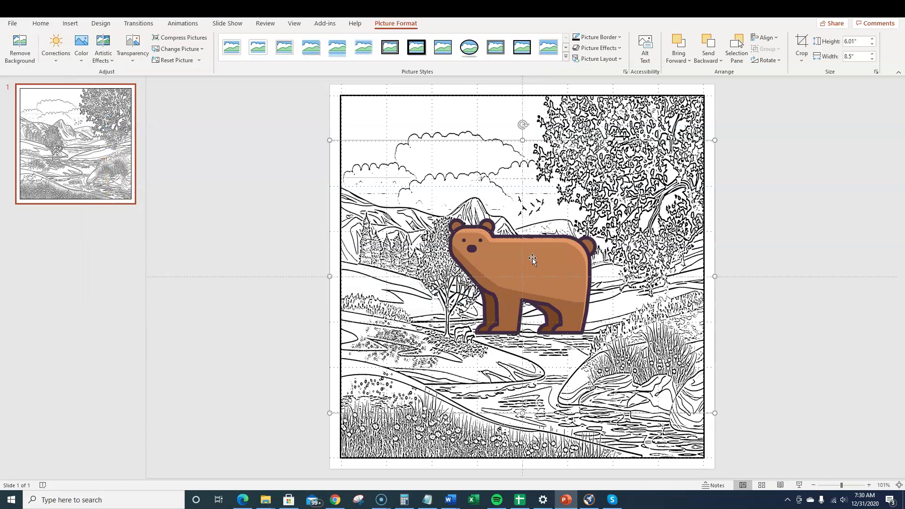
left_click_drag(532, 262, 553, 267)
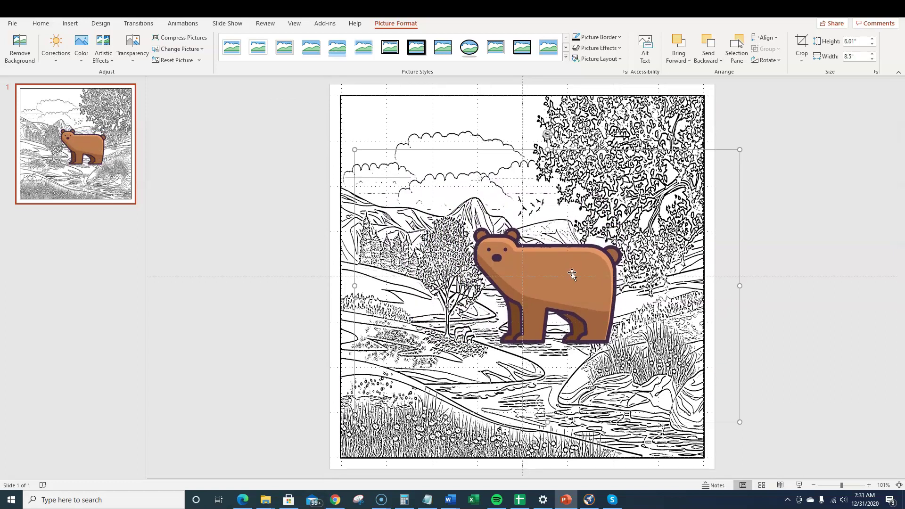
Step: Run the Add-ins Pictures Stencil Effect on the bear for the selected slide
left_click(329, 24)
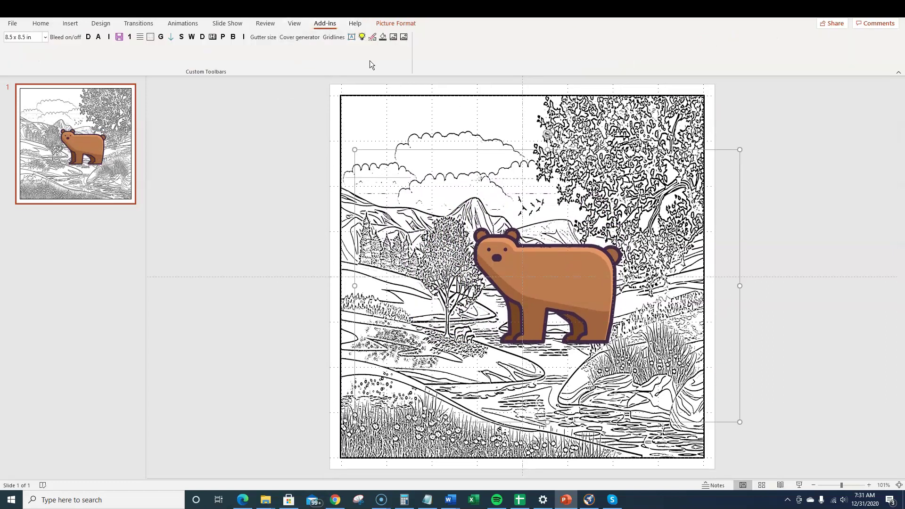
left_click(403, 37)
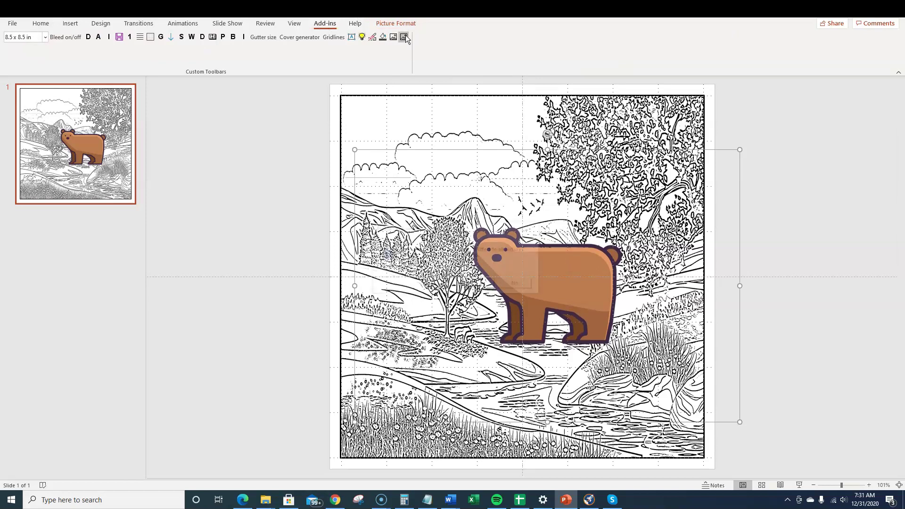
left_click(479, 284)
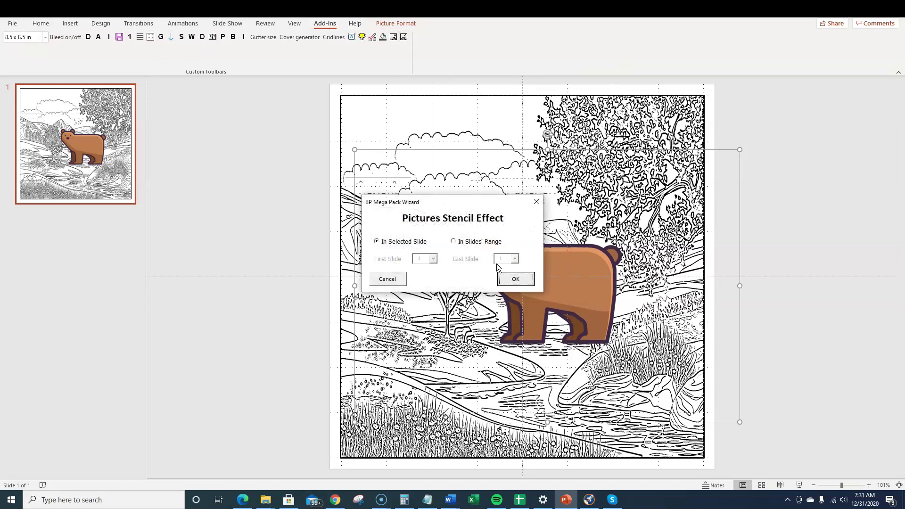
left_click(507, 282)
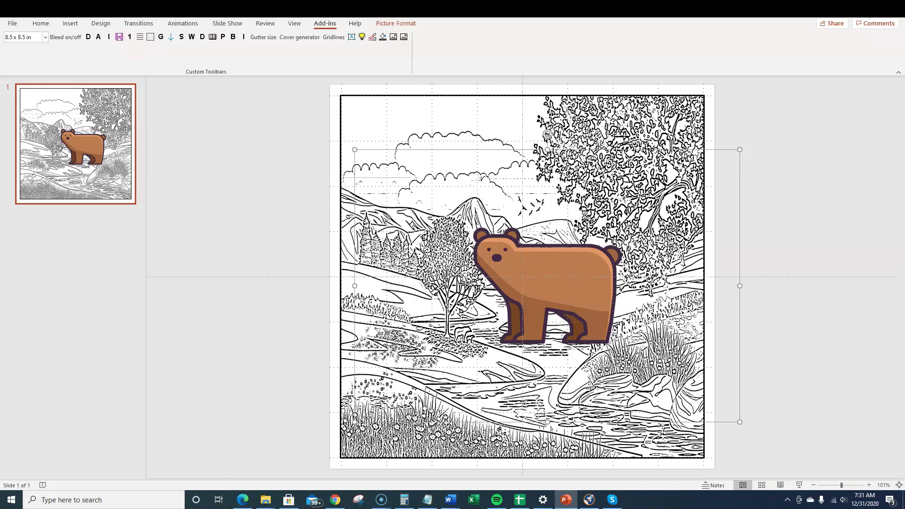
Step: Shrink the bear outline and position it in the meadow by the river below the mountains
left_click(530, 273)
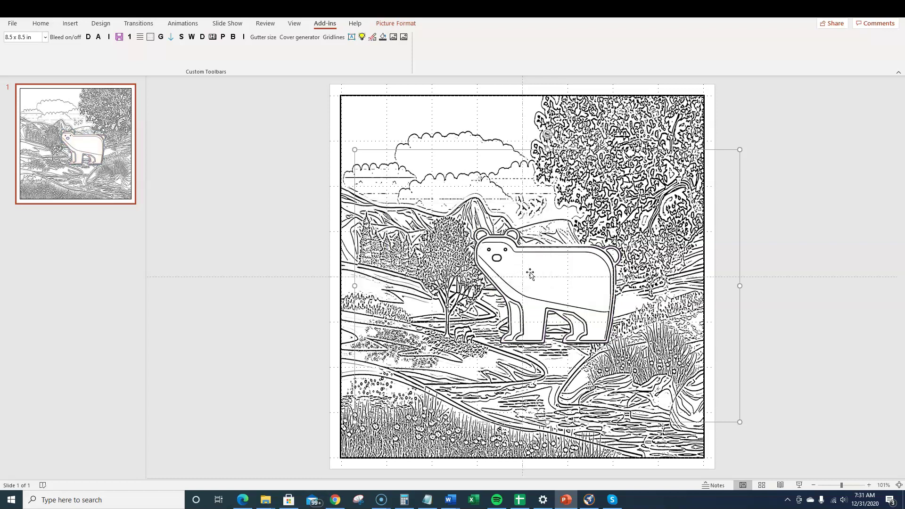
left_click_drag(543, 276, 559, 246)
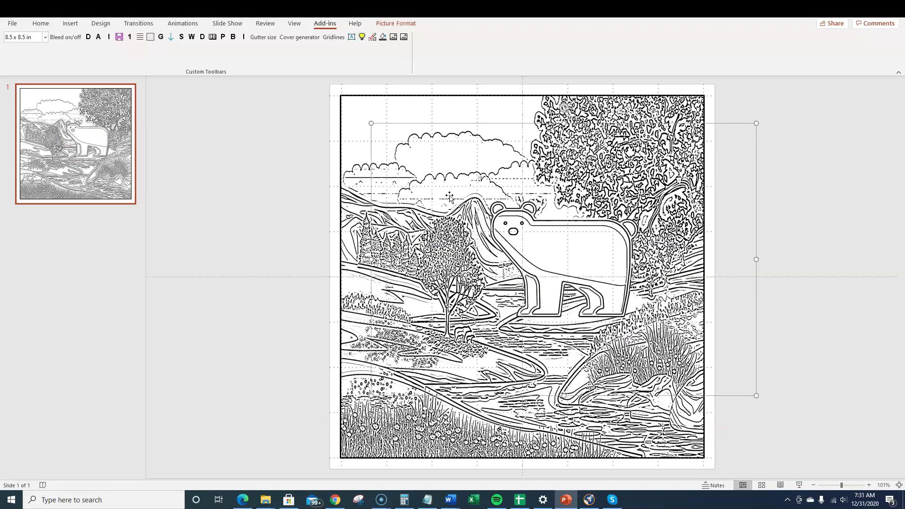
left_click_drag(372, 122, 443, 199)
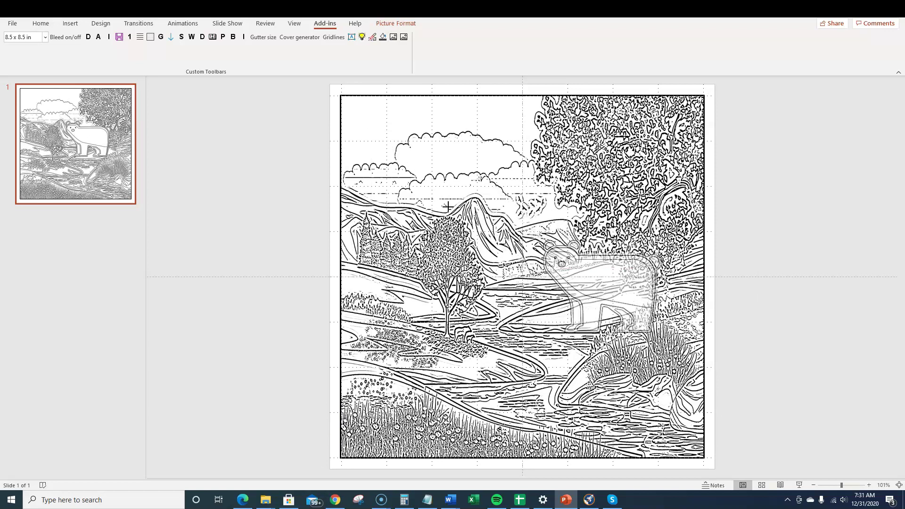
left_click_drag(614, 285, 579, 262)
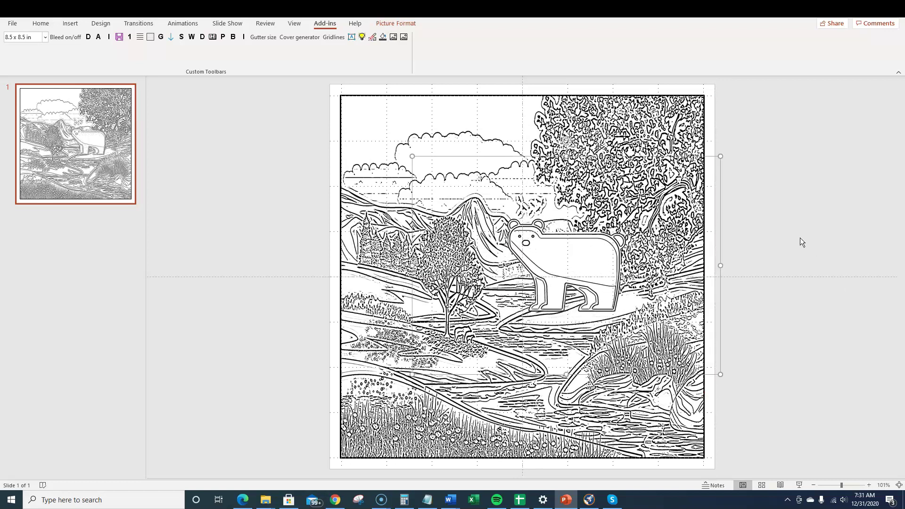
left_click_drag(591, 276, 590, 283)
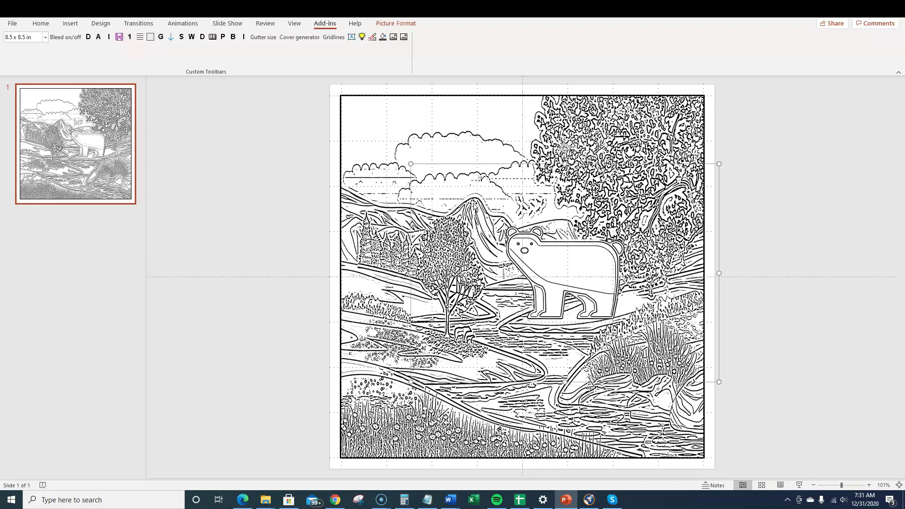
left_click_drag(410, 164, 511, 234)
left_click_drag(630, 304, 571, 287)
left_click(795, 263)
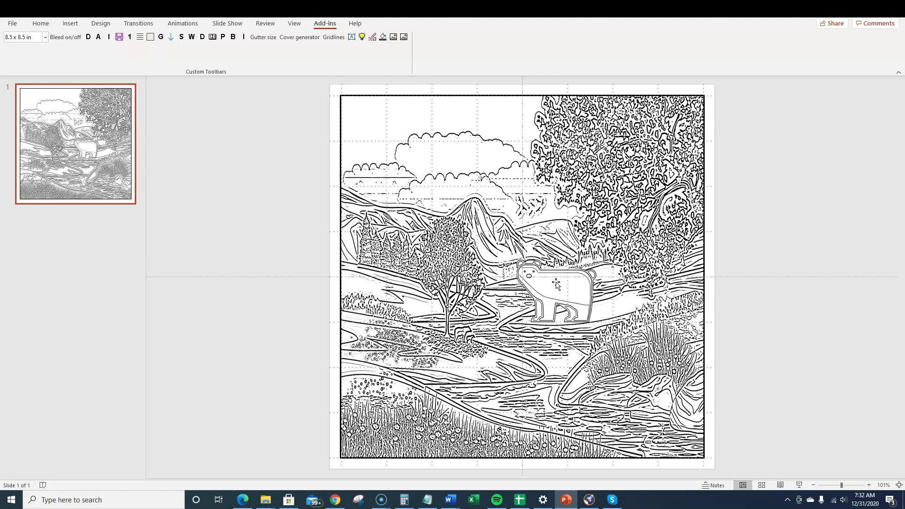
mouse_move(556, 283)
left_mouse_down()
mouse_move(596, 282)
mouse_move(578, 217)
mouse_move(470, 208)
mouse_move(472, 256)
mouse_move(553, 281)
left_mouse_up()
left_click(809, 257)
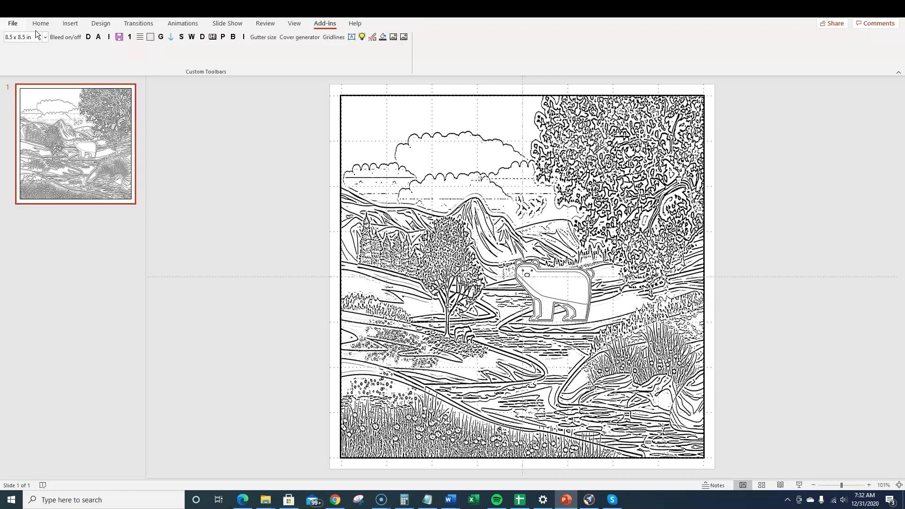
Step: Add a new blank slide after slide 1, then glance at the Word notes and minimize it
right_click(86, 175)
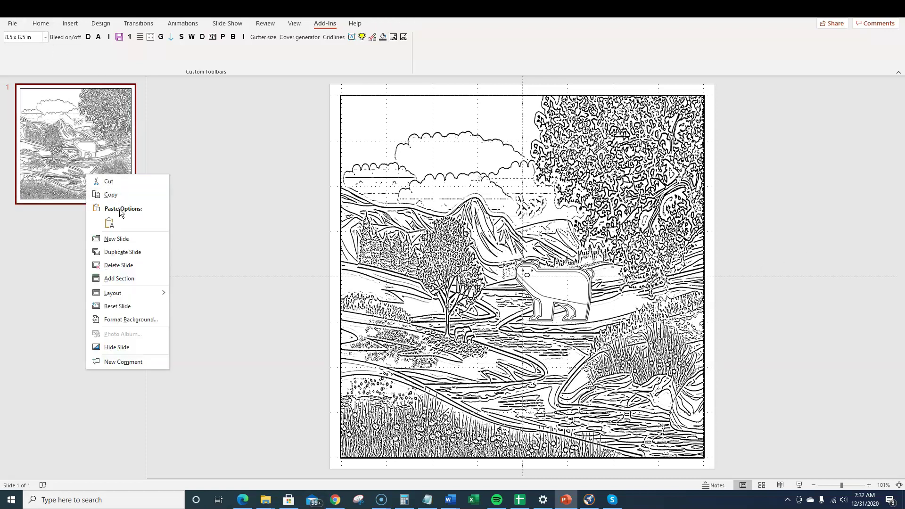
left_click(118, 238)
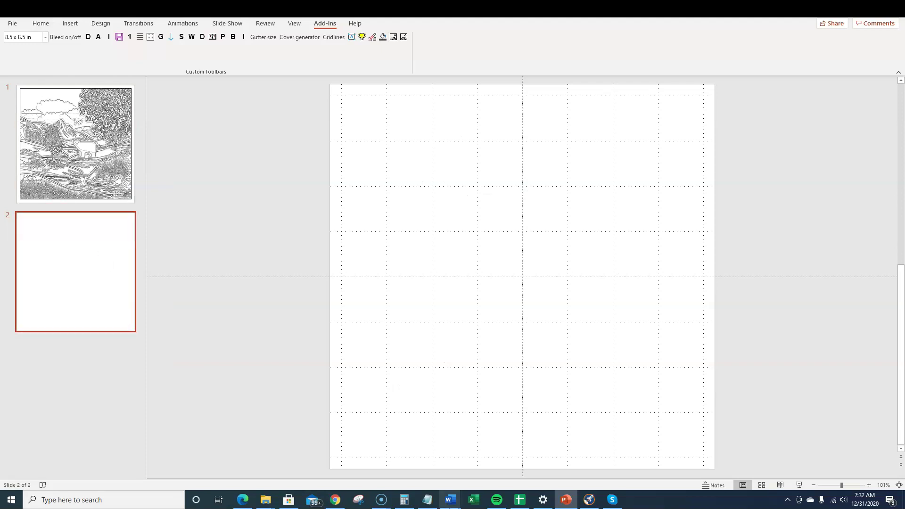
mouse_move(338, 504)
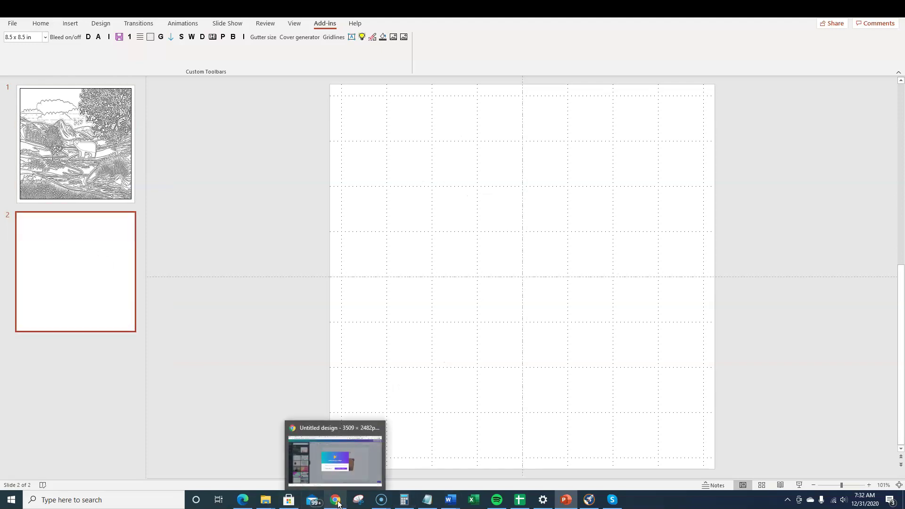
mouse_move(450, 500)
left_click(490, 470)
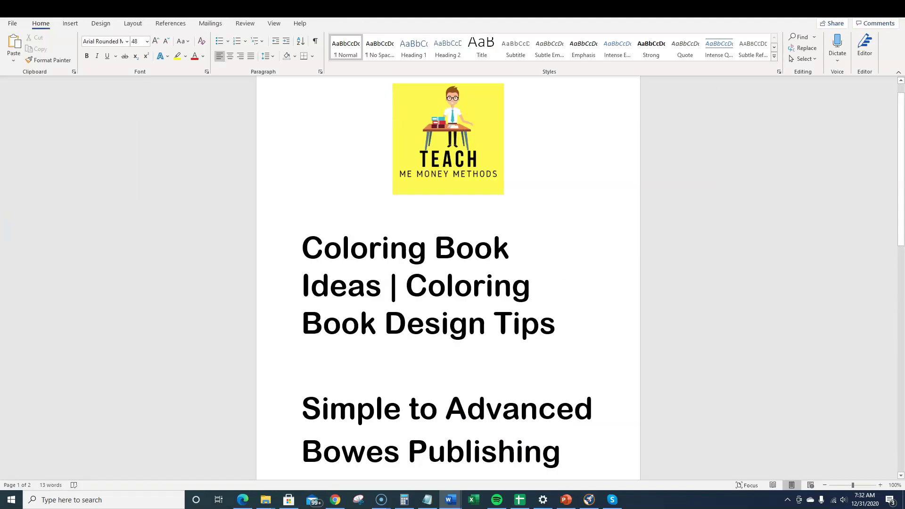
left_click(854, 8)
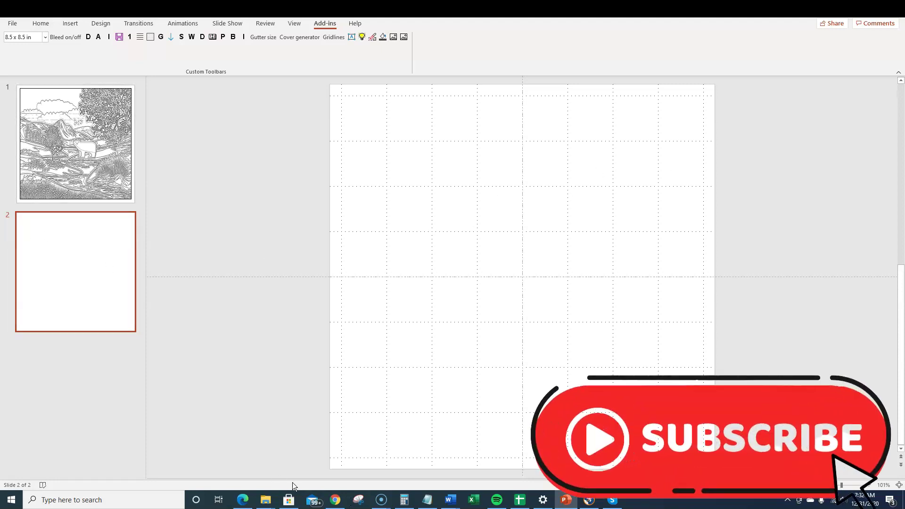
Step: In Chrome's Creative Fabrica tab, search 'bear coloring' and browse the 212 results
mouse_move(338, 500)
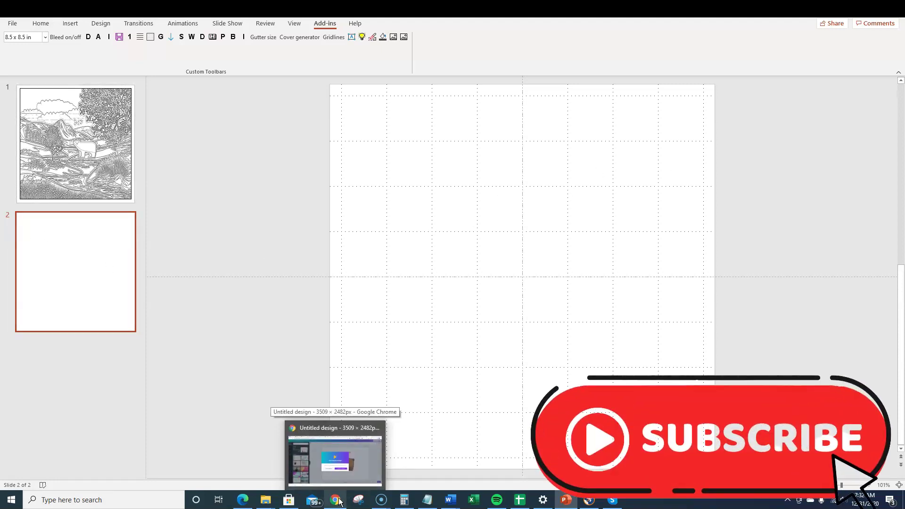
left_click(344, 474)
left_click(433, 7)
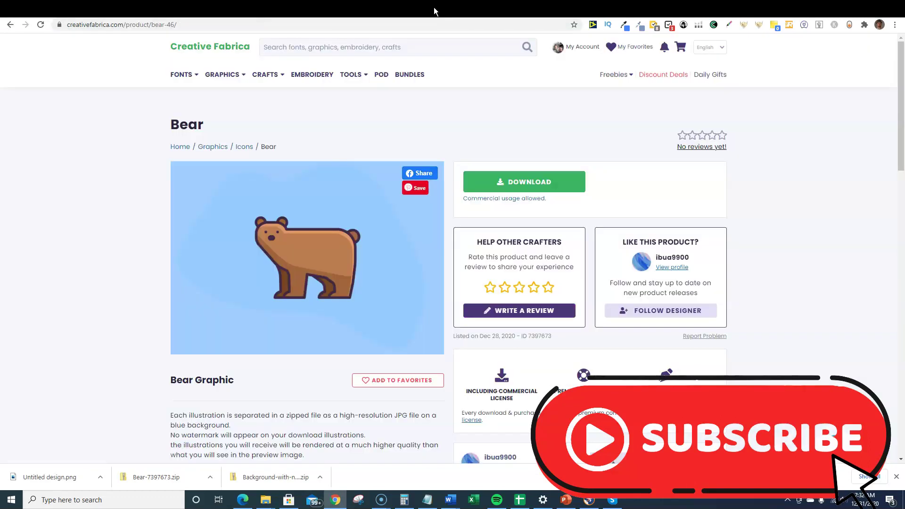
left_click(271, 50)
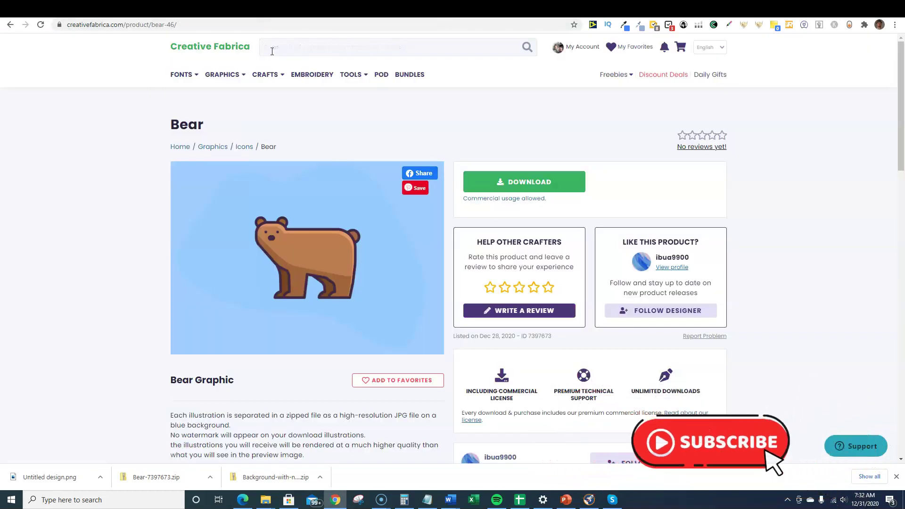
type("bear colorin")
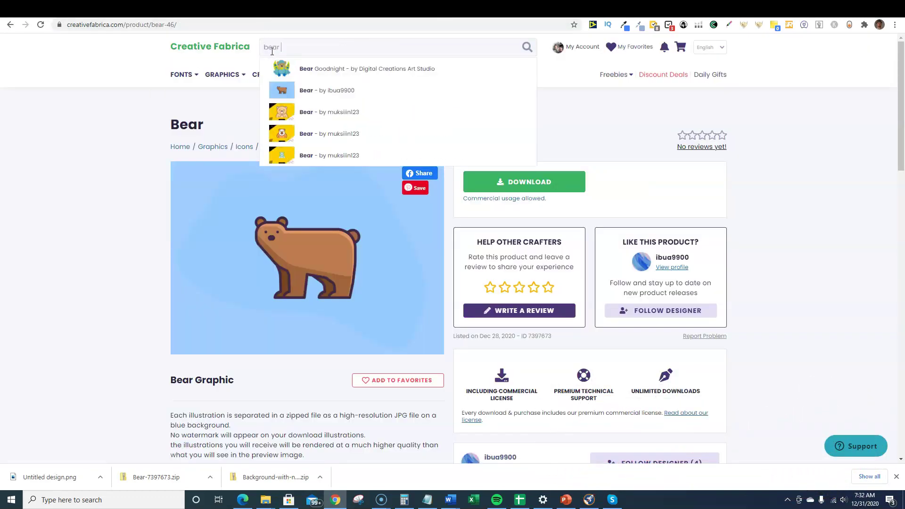
type("g")
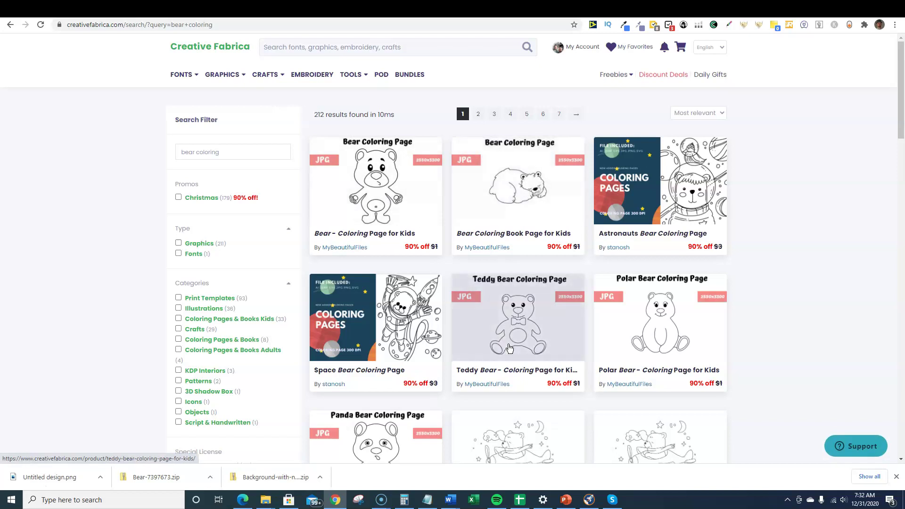
scroll(520, 349, "down", 4)
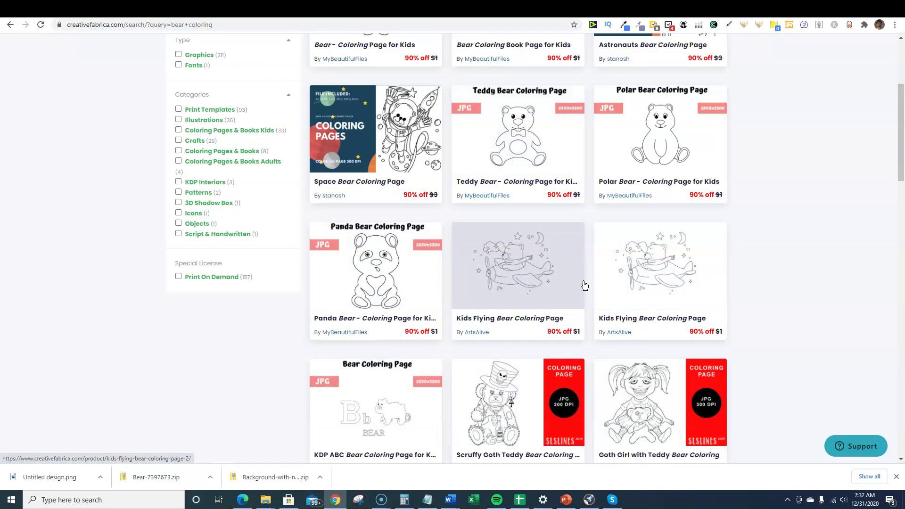
scroll(584, 285, "up", 4)
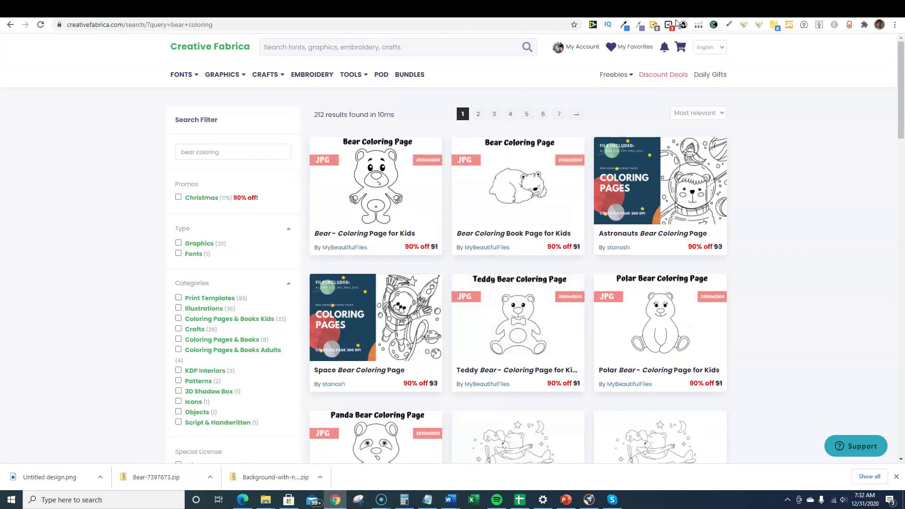
Step: Back in Canva, create a new custom-size design of 8.5 × 8.5 inches
left_click(774, 10)
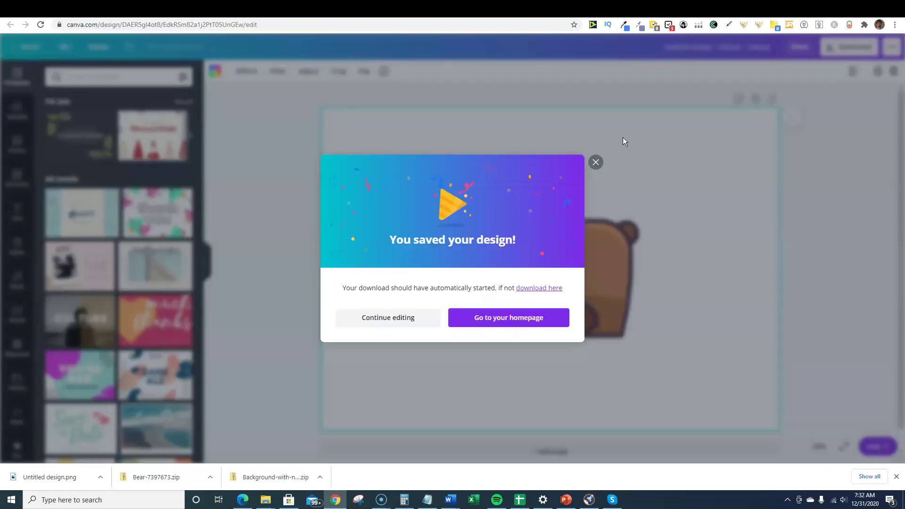
left_click(595, 163)
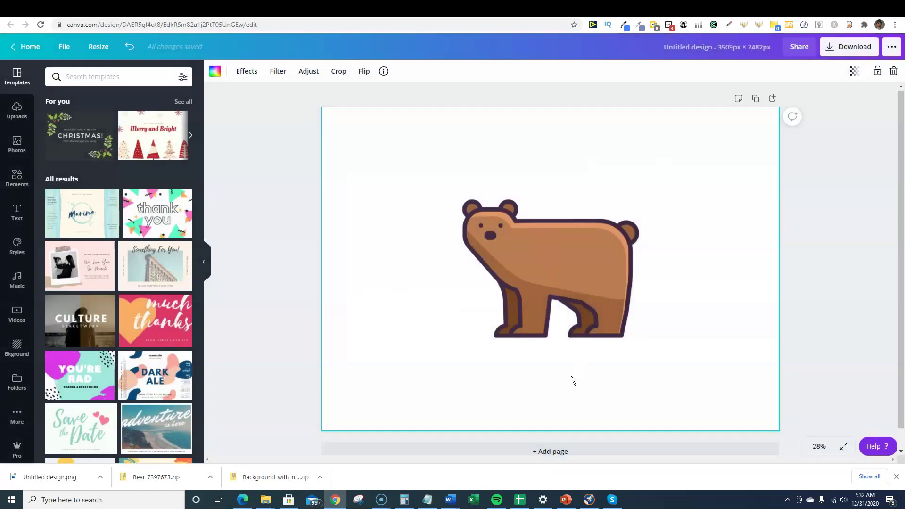
left_click(720, 9)
left_click(831, 50)
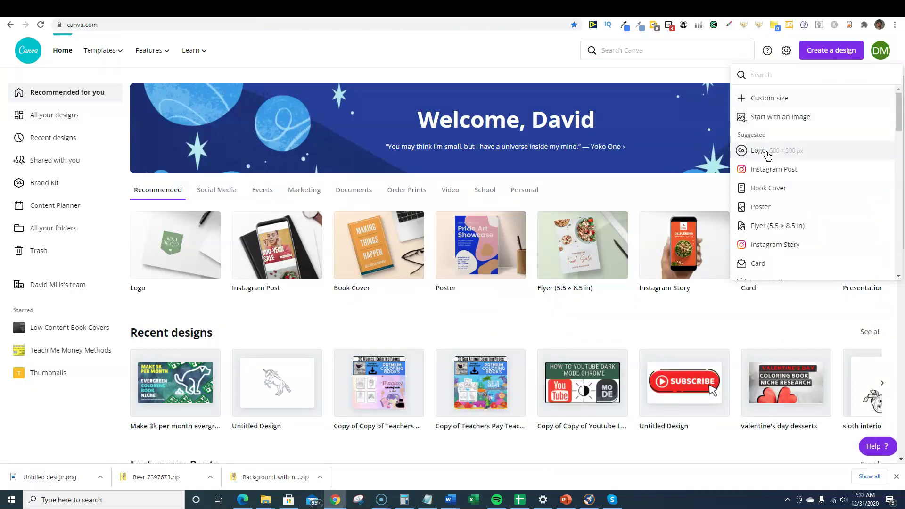
left_click(775, 98)
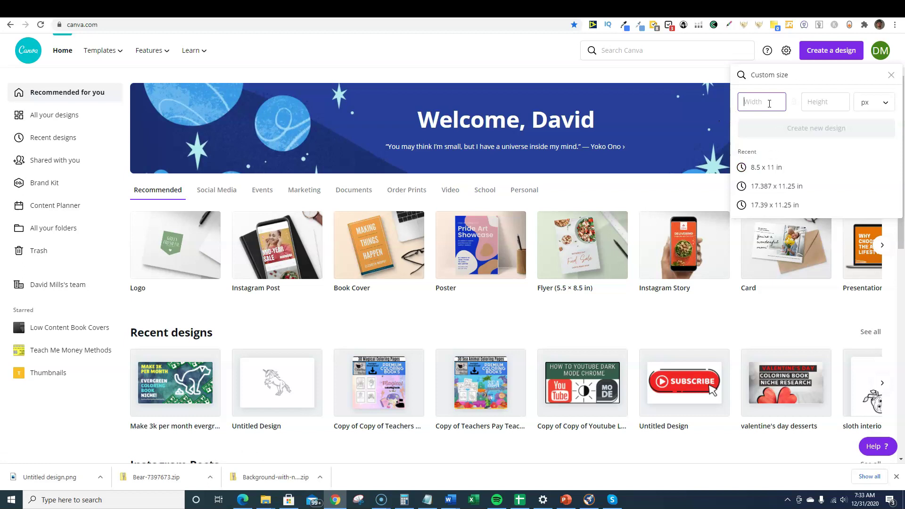
left_click(871, 105)
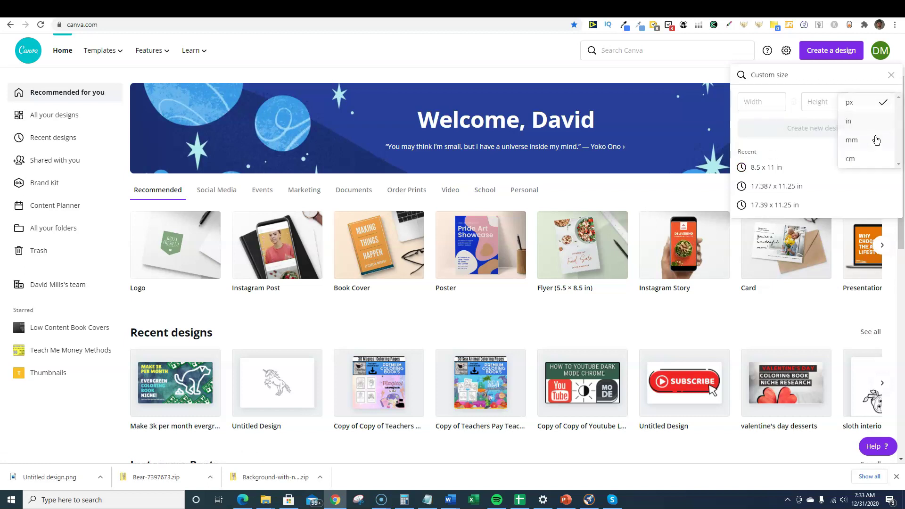
left_click(869, 118)
left_click(761, 104)
type("8")
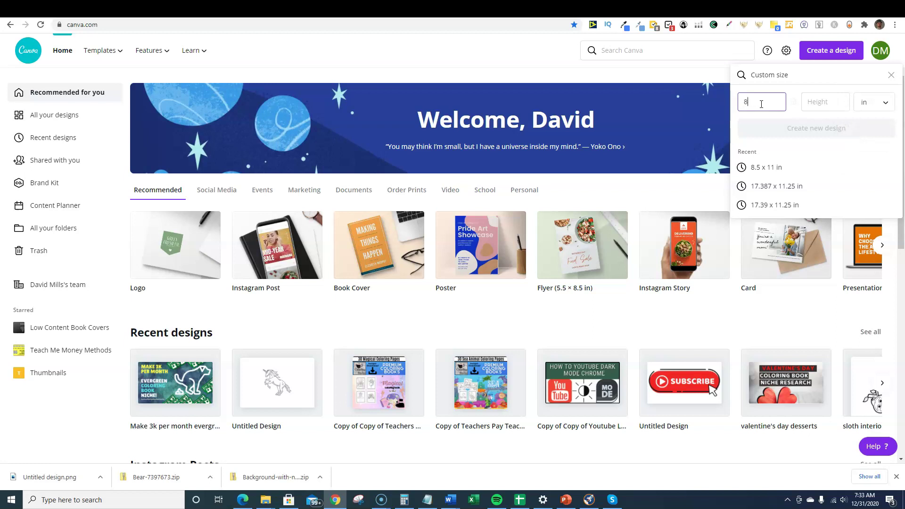
type(".5")
key("Tab")
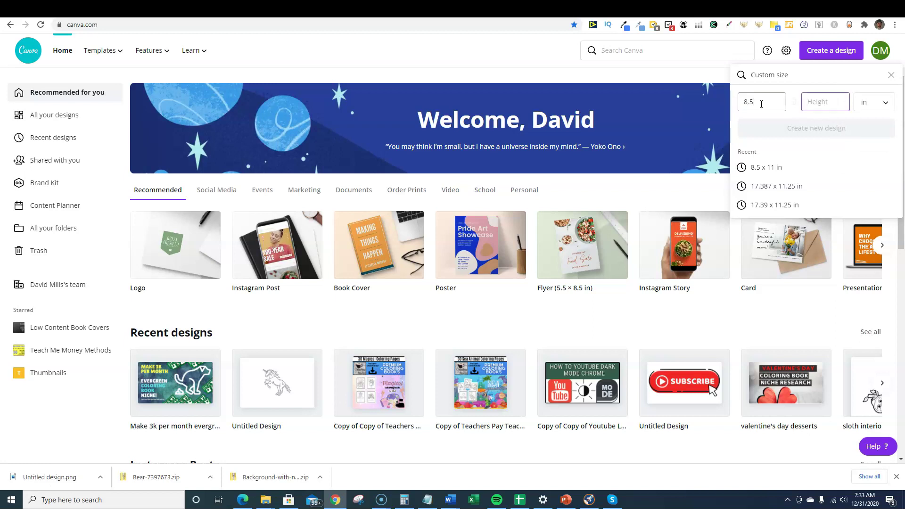
type("8.5")
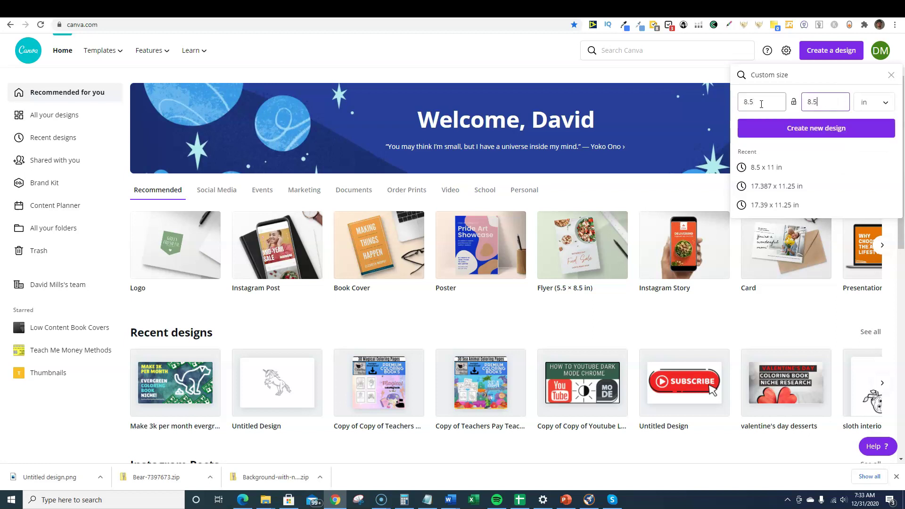
left_click(793, 128)
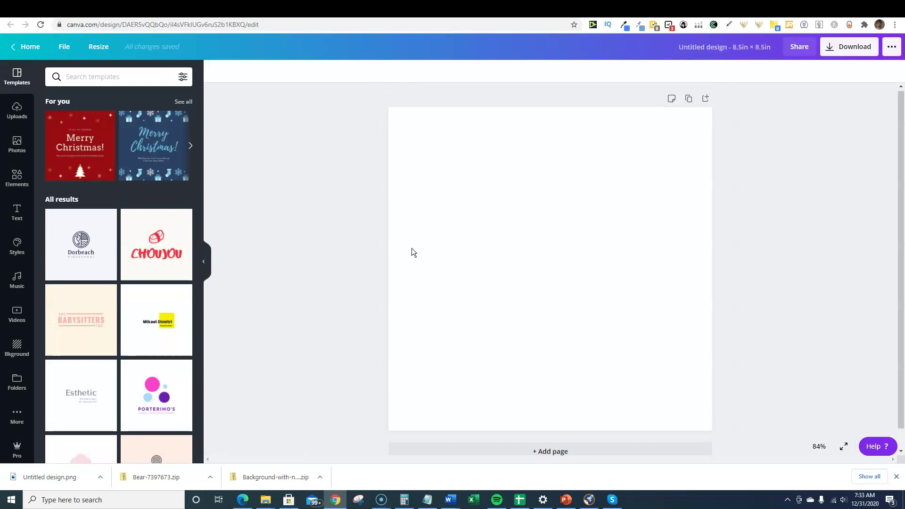
Step: Close the downloads bar and search Canva's Elements for 'bear'
left_click(895, 477)
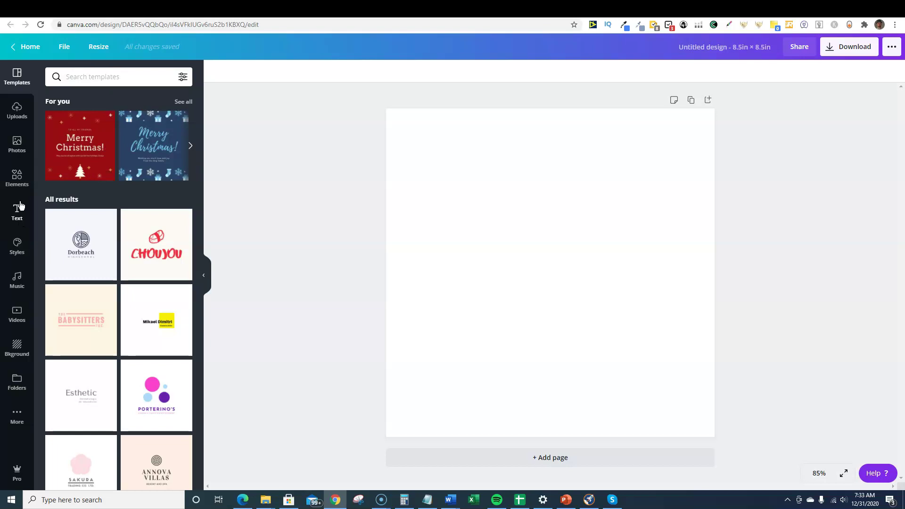
left_click(18, 179)
left_click(111, 78)
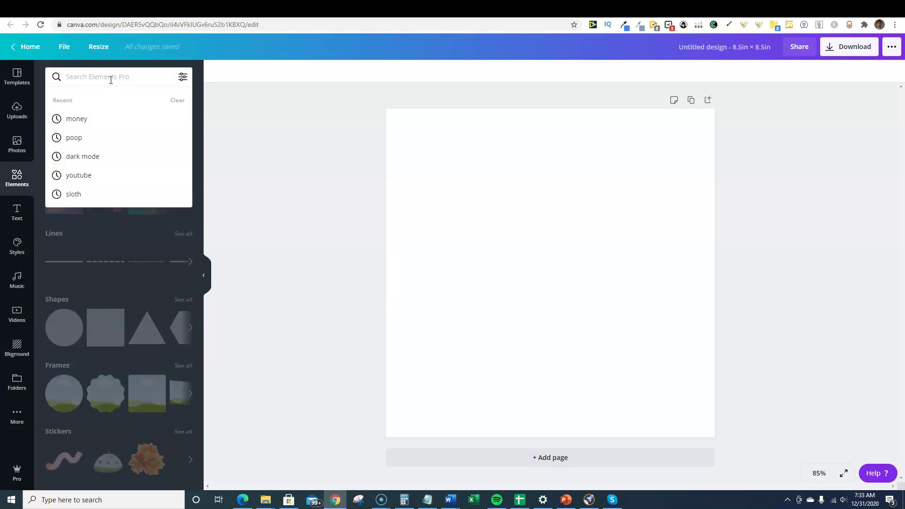
type("bear")
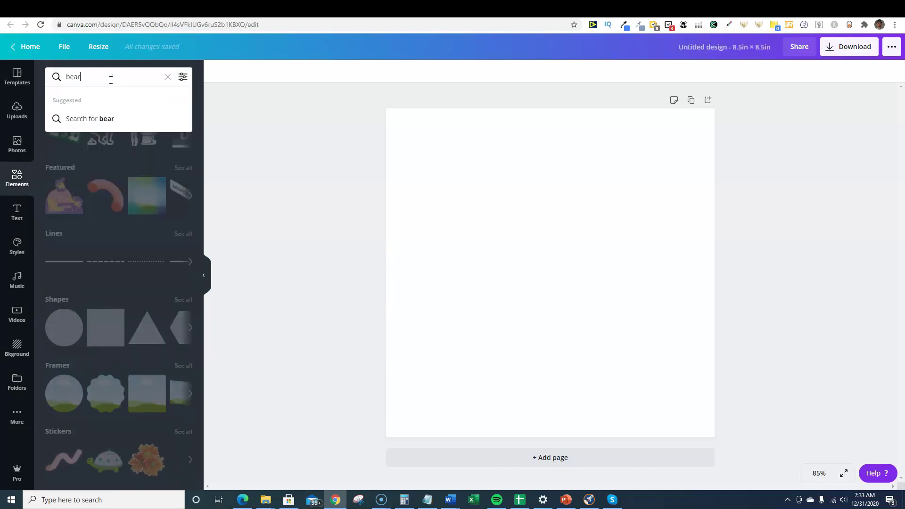
key("Return")
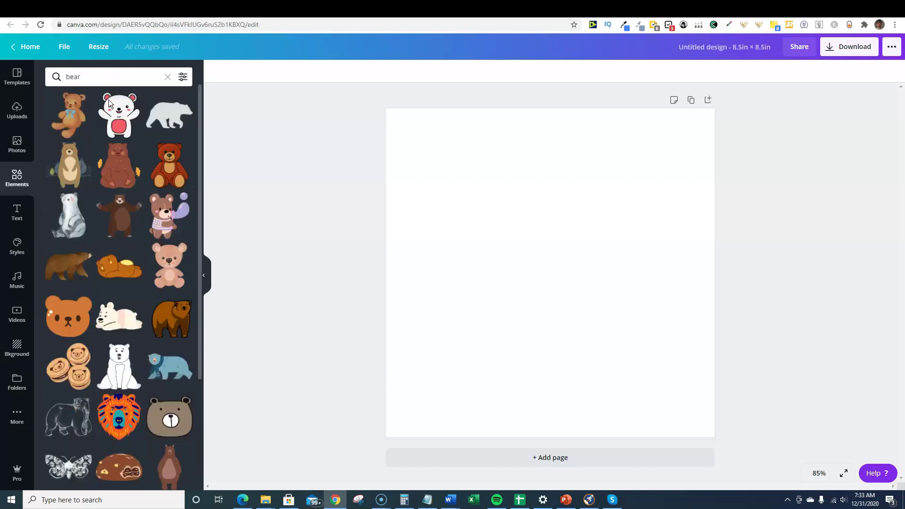
scroll(135, 262, "down", 2)
scroll(136, 262, "up", 2)
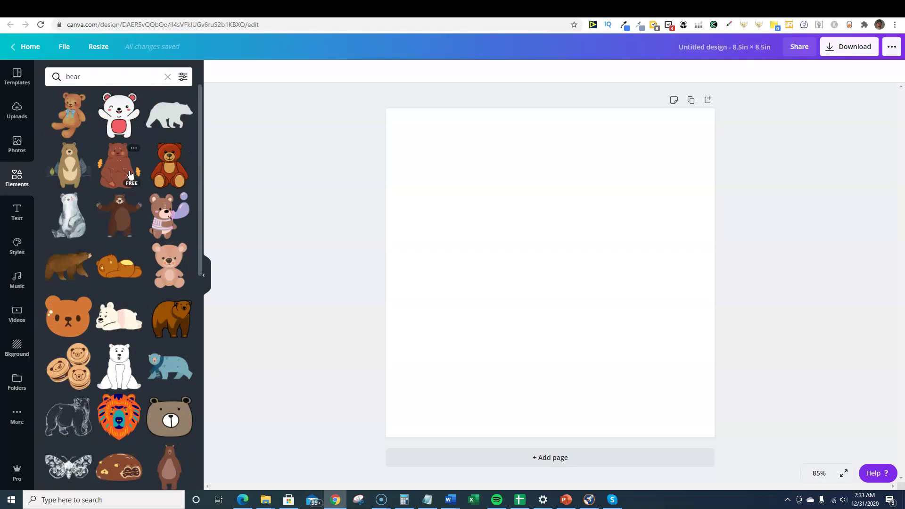
Step: Filter the bear element results to the white colour
left_click(183, 77)
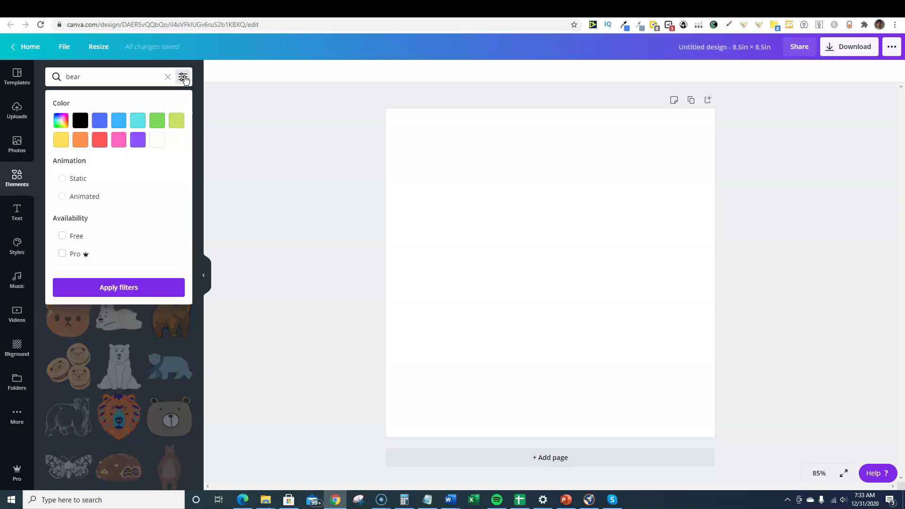
left_click(157, 140)
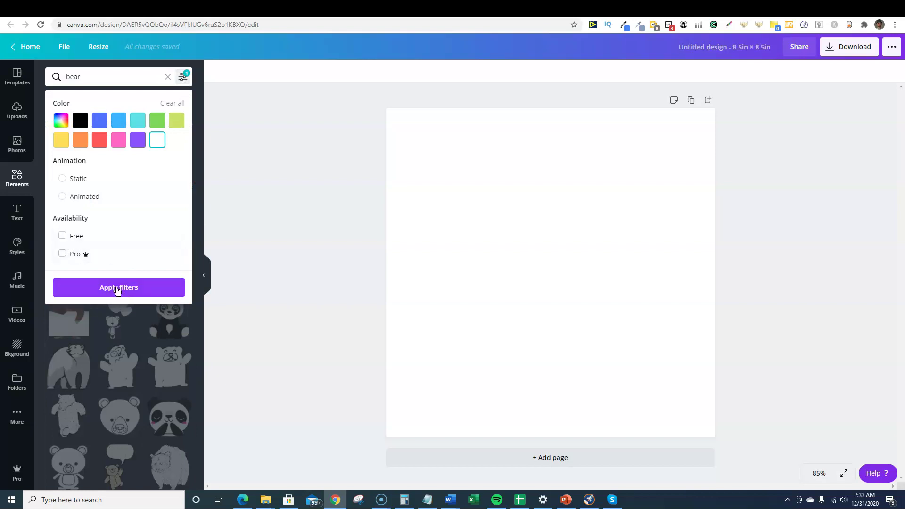
left_click(135, 288)
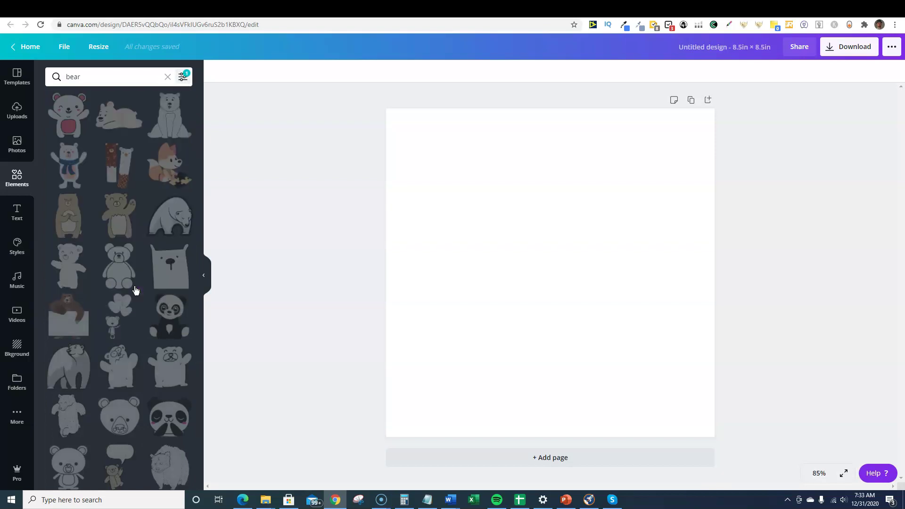
Step: Place the sitting polar bear outline on page 1, enlarge it, and add a blank page 2
scroll(136, 349, "down", 5)
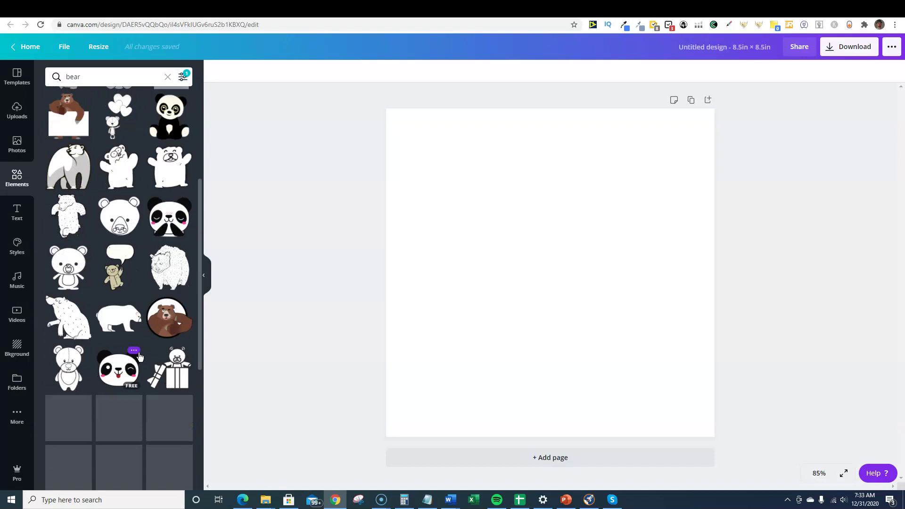
scroll(130, 332, "up", 5)
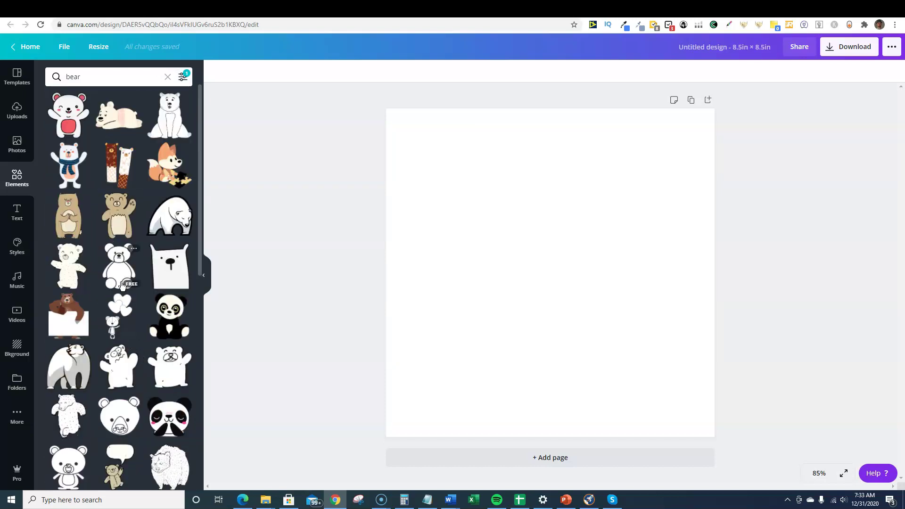
left_click(170, 115)
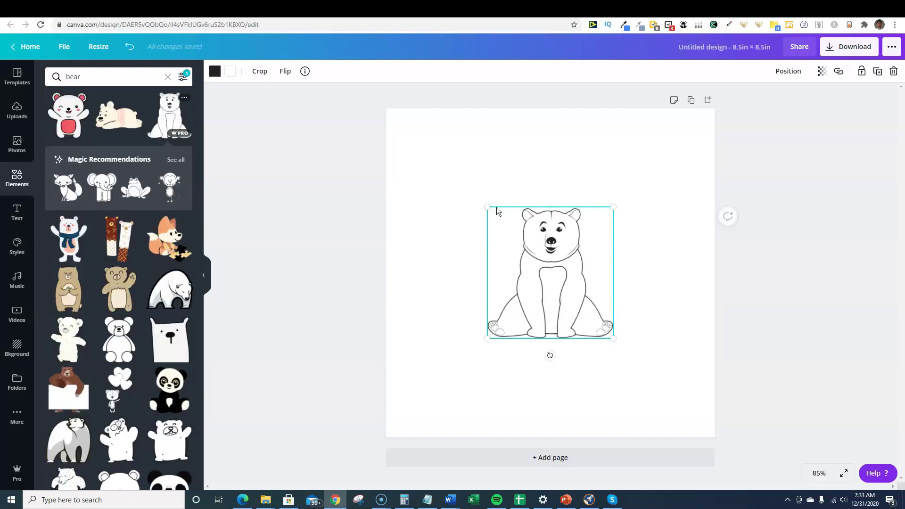
left_click_drag(487, 207, 424, 141)
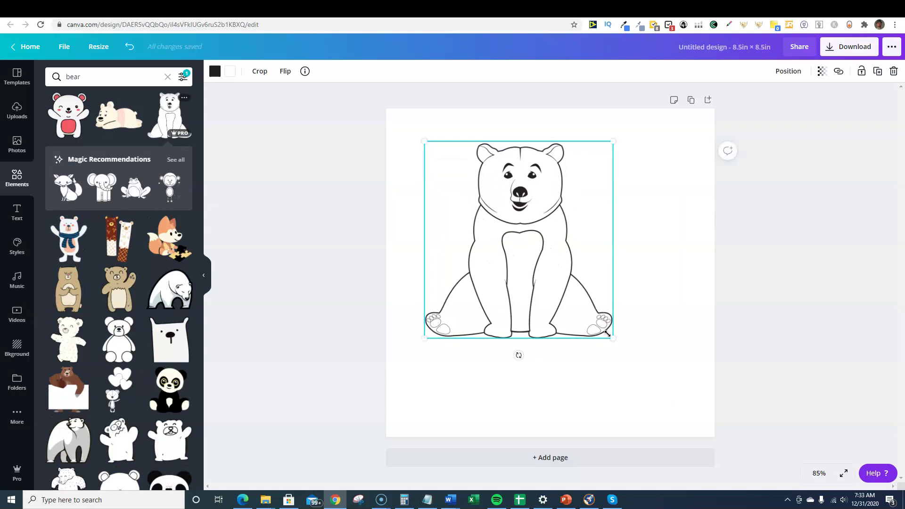
left_click_drag(607, 334, 645, 401)
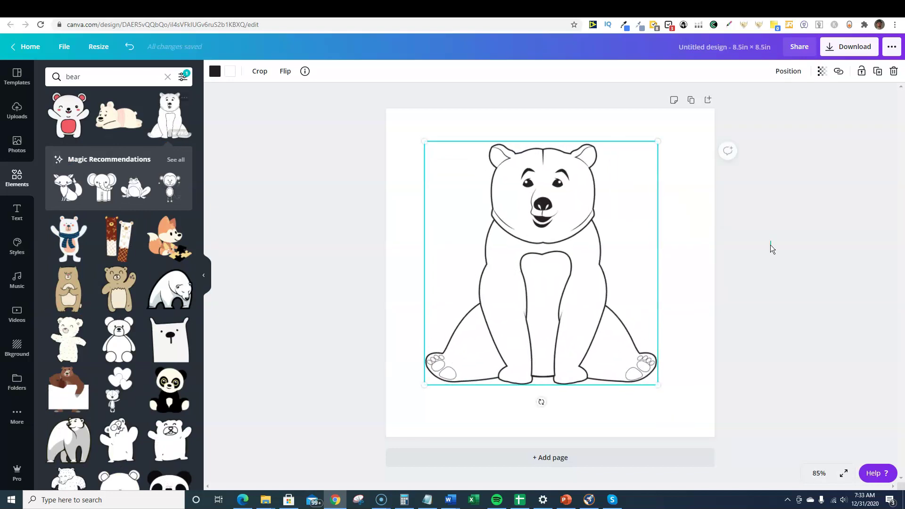
left_click(550, 457)
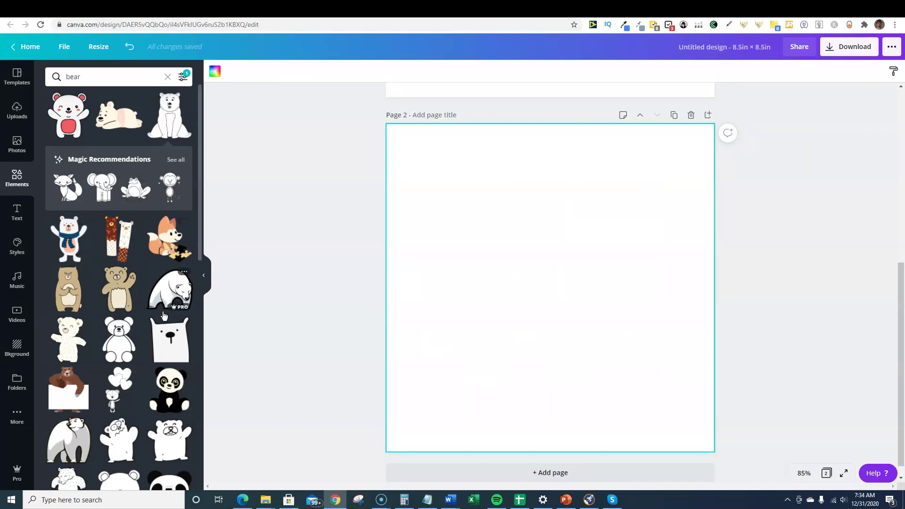
Step: Swap a stray polar bear sticker for the teddy bear outline, enlarged to fill page 2
left_click(168, 291)
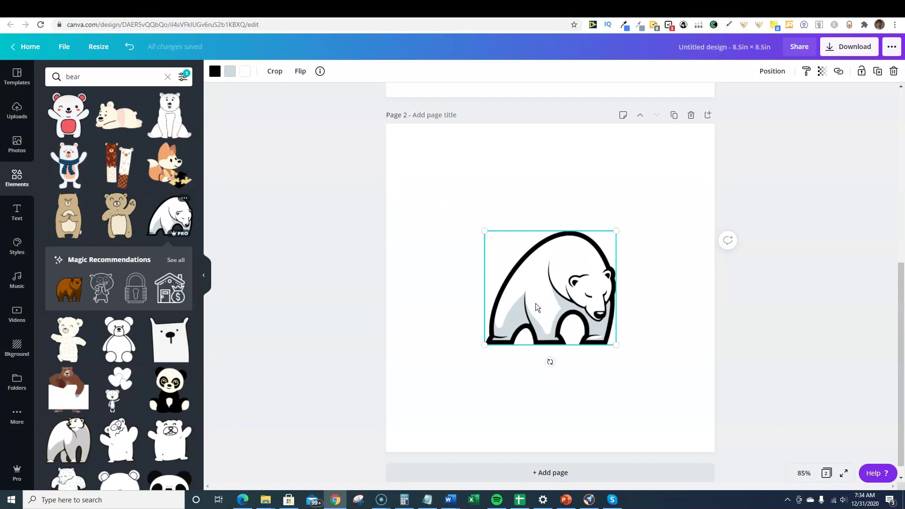
key("Delete")
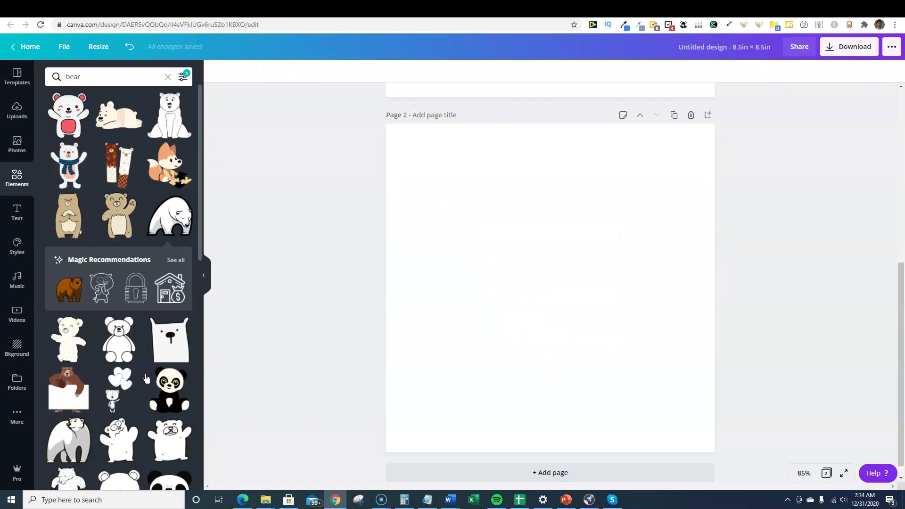
left_click(125, 352)
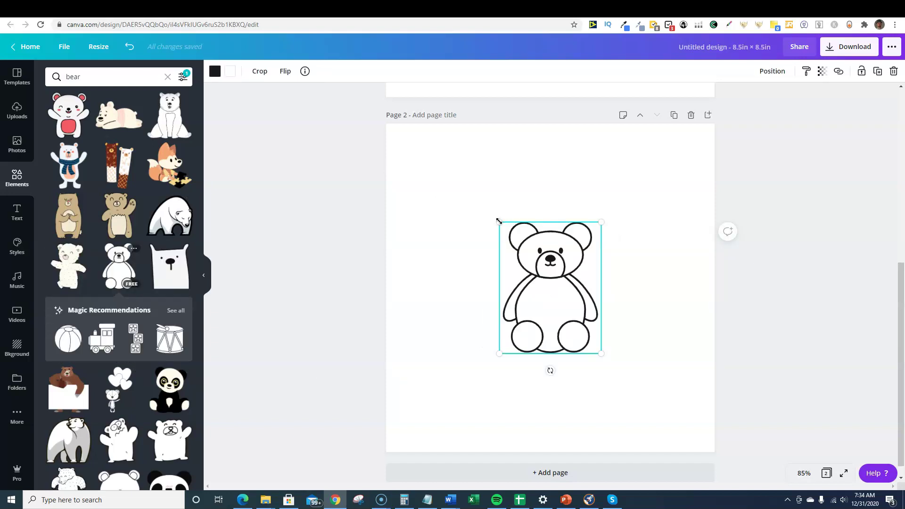
left_click_drag(498, 221, 420, 152)
left_click_drag(601, 354, 655, 423)
left_click(770, 295)
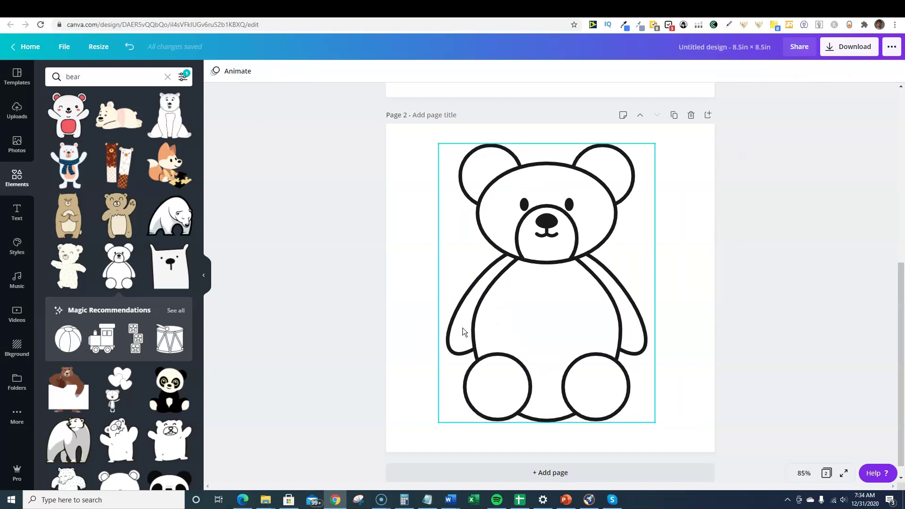
Step: Add page 3 with the waving bear outline stretched across most of it
left_click(502, 475)
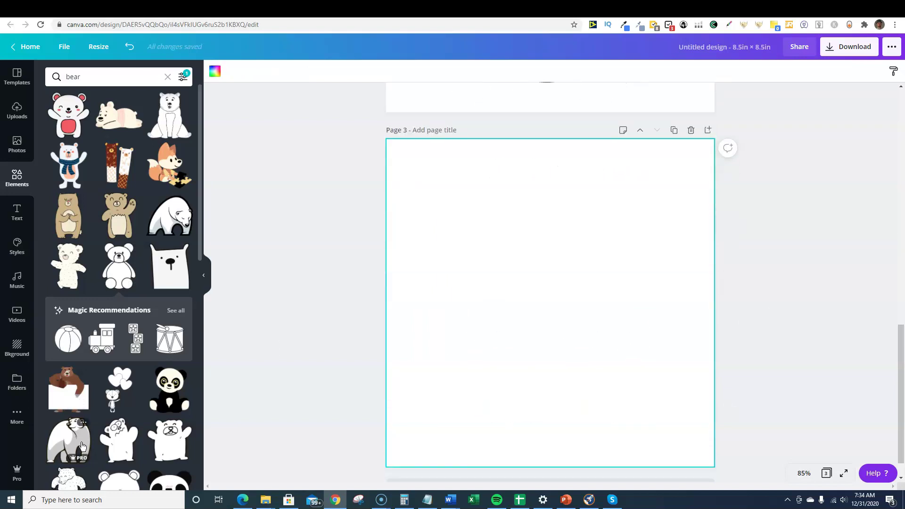
left_click(167, 436)
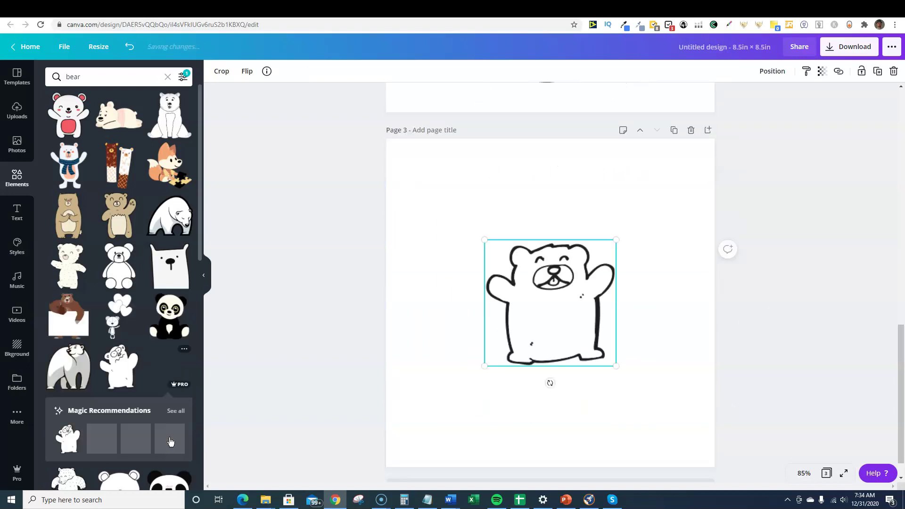
left_click_drag(481, 237, 415, 175)
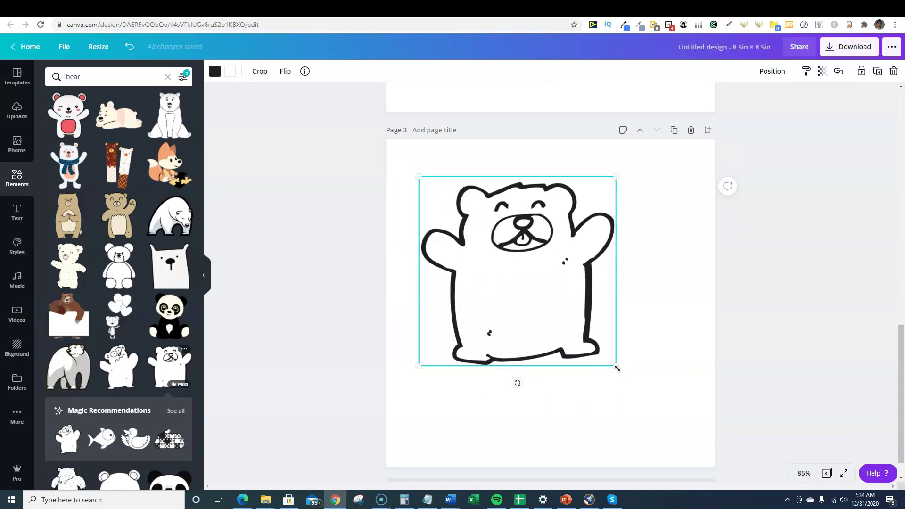
left_click_drag(617, 368, 652, 443)
left_click(781, 316)
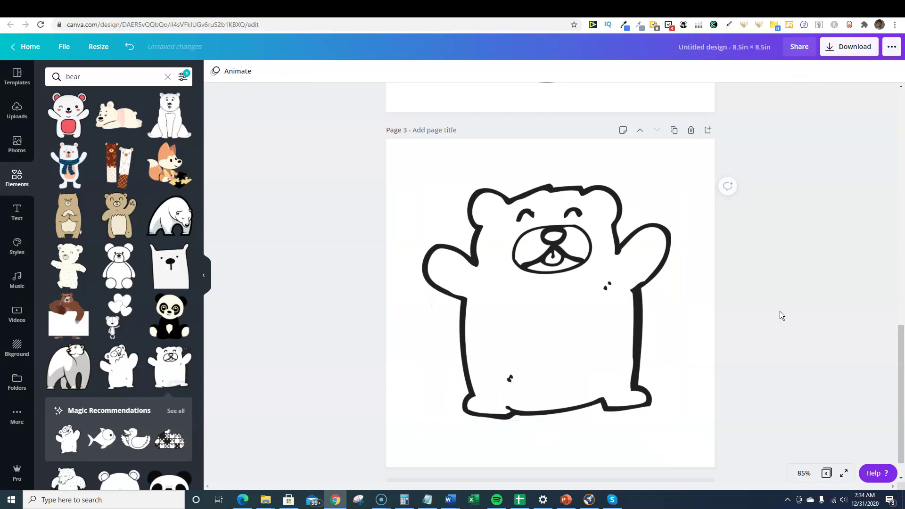
Step: Add page 4 and place the walking polar bear outline, enlarged across the page width
scroll(566, 287, "up", 15)
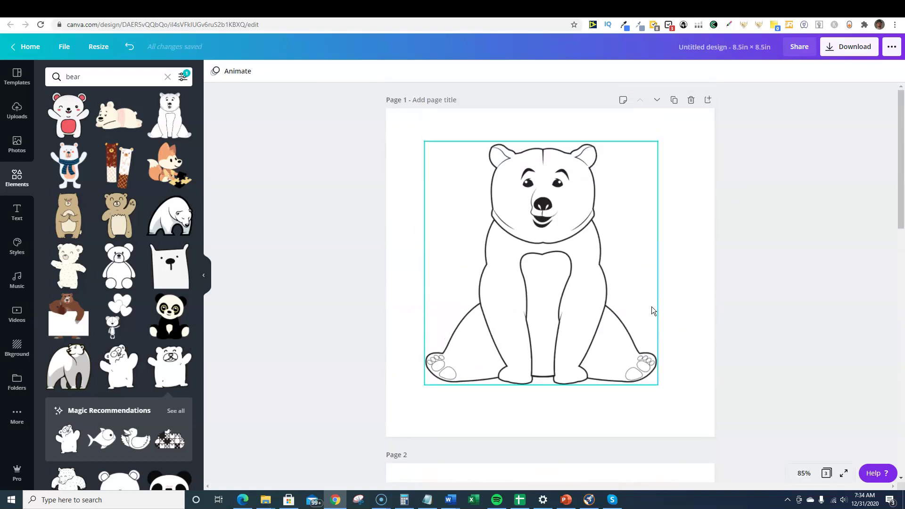
scroll(776, 314, "down", 15)
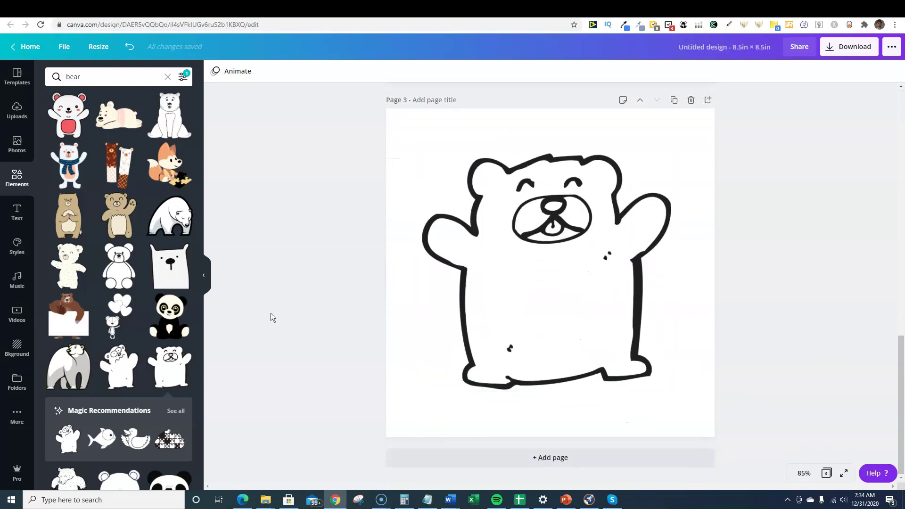
scroll(142, 323, "down", 4)
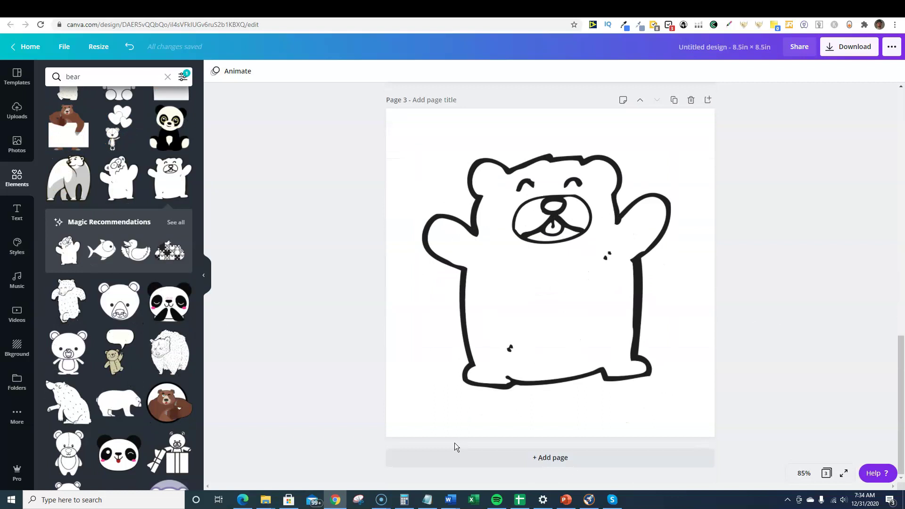
left_click(456, 460)
left_click(120, 405)
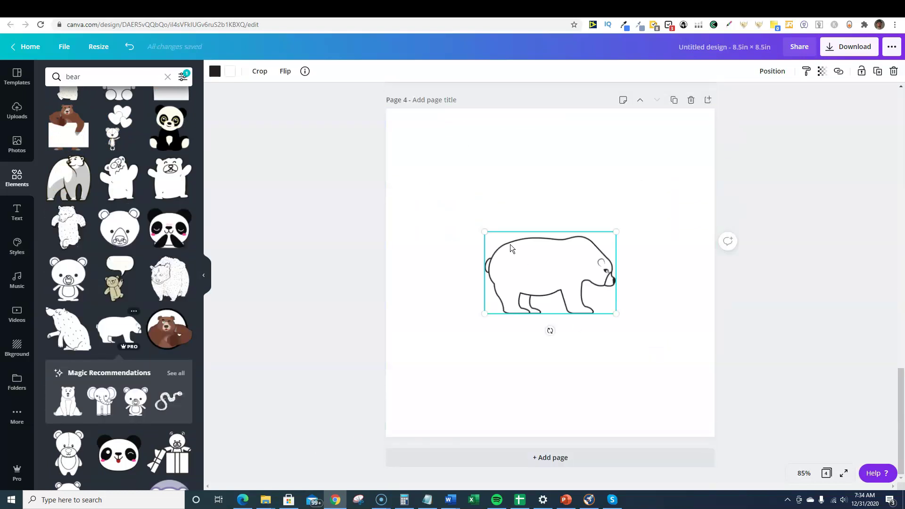
left_click_drag(479, 232, 440, 146)
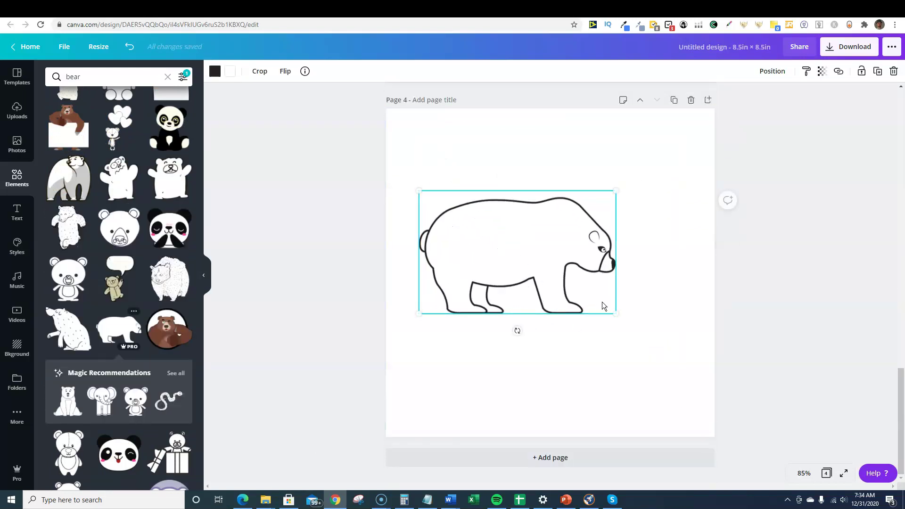
left_click_drag(619, 315, 674, 350)
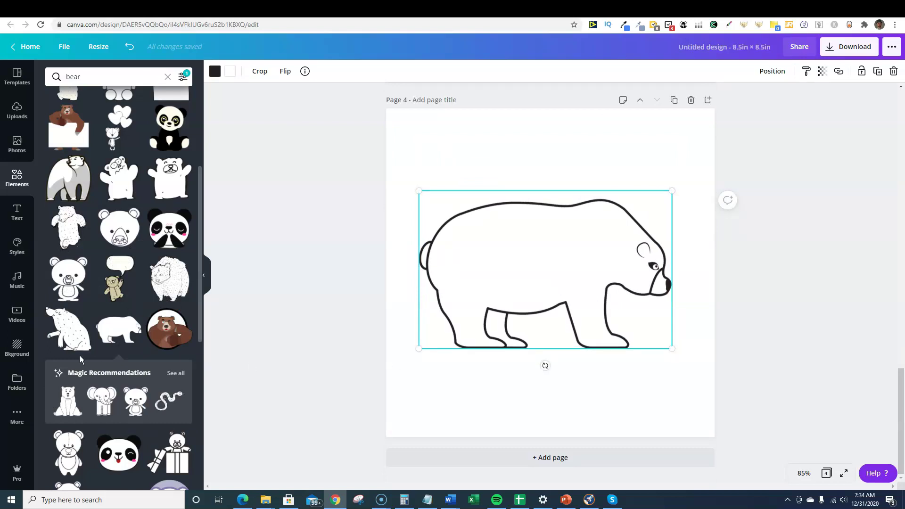
scroll(78, 360, "down", 1)
scroll(78, 360, "down", 7)
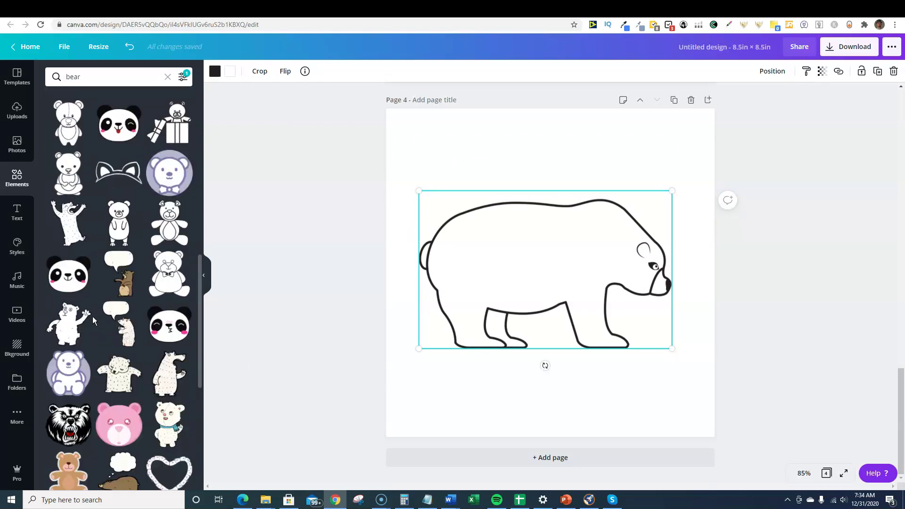
scroll(81, 398, "down", 10)
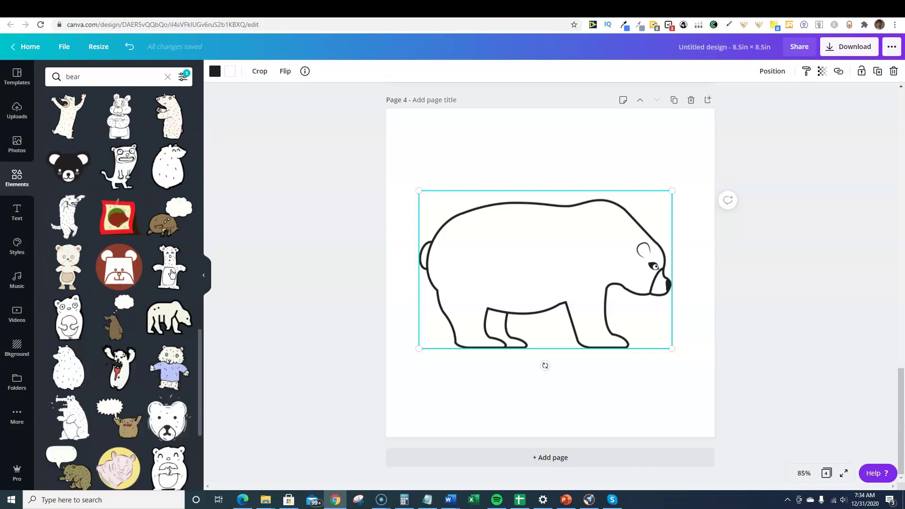
scroll(184, 423, "down", 4)
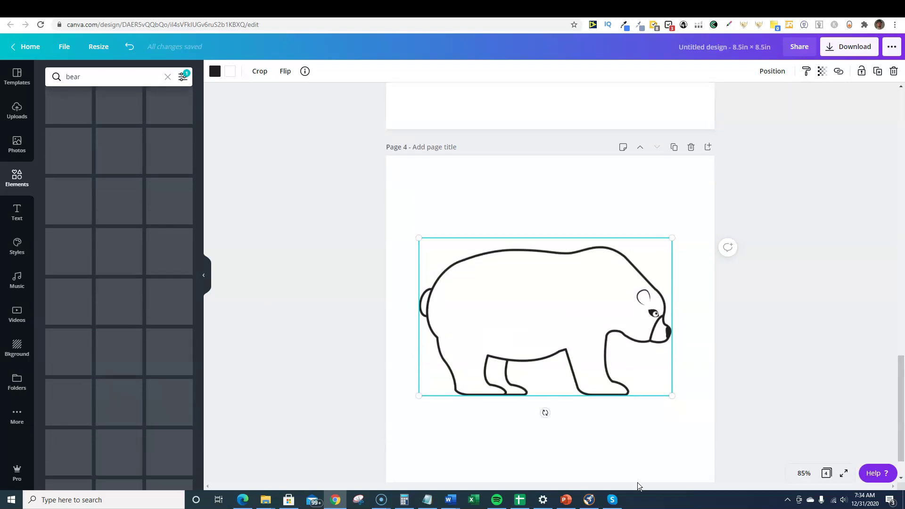
left_click(566, 499)
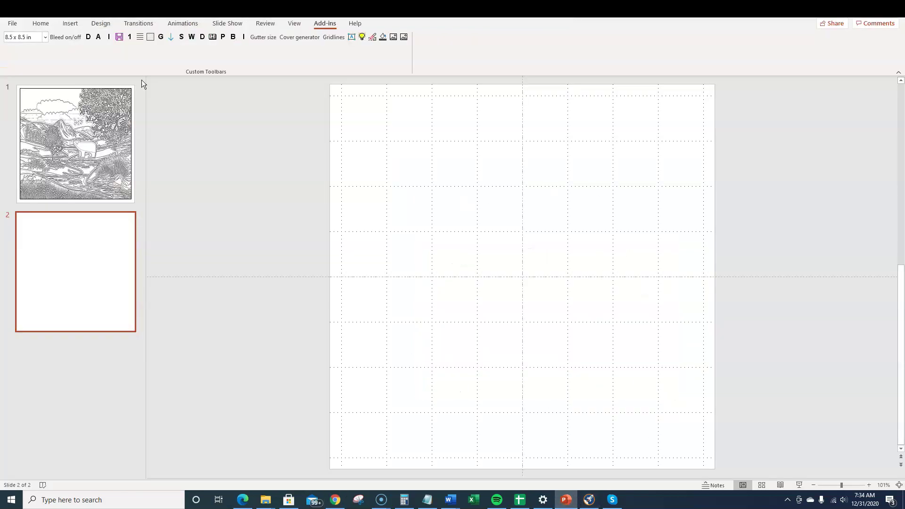
left_click(75, 170)
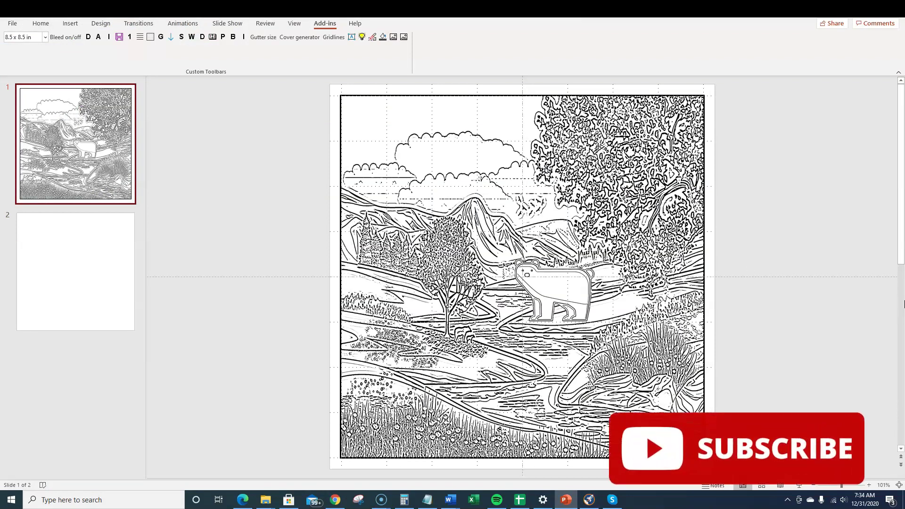
left_click(880, 213)
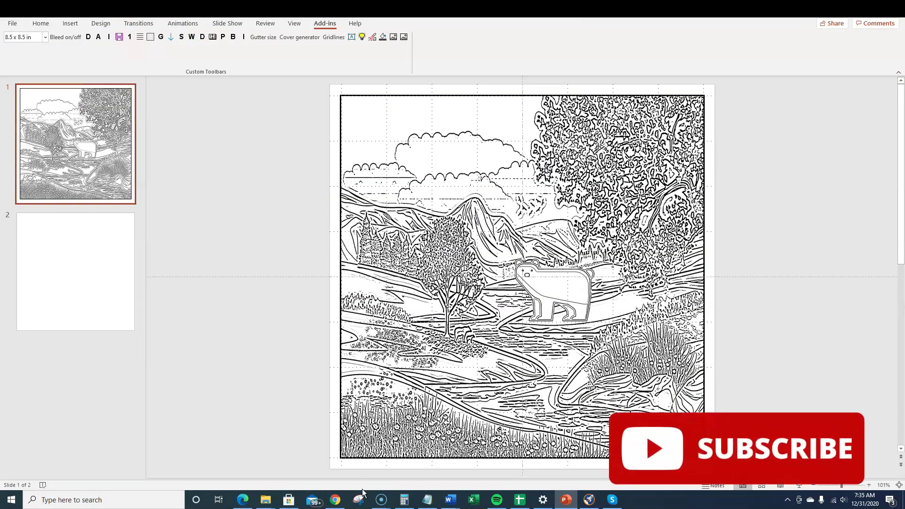
mouse_move(335, 504)
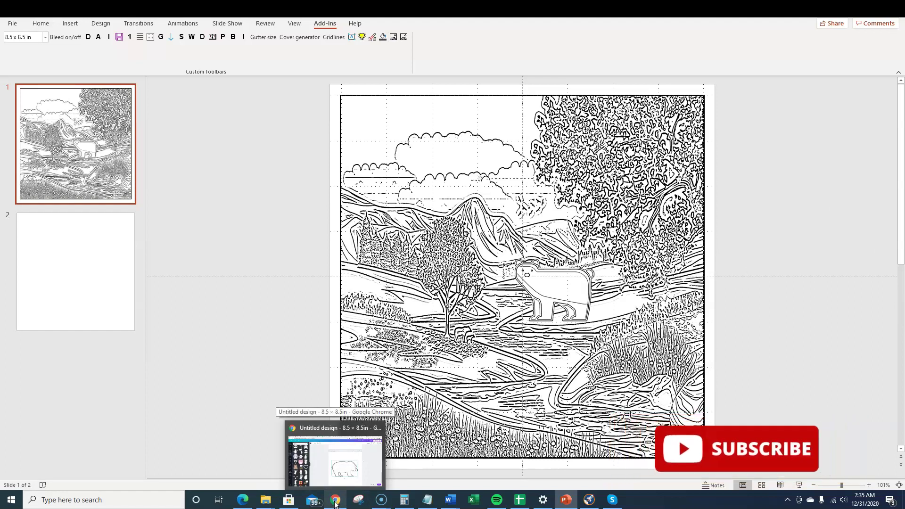
left_click(335, 503)
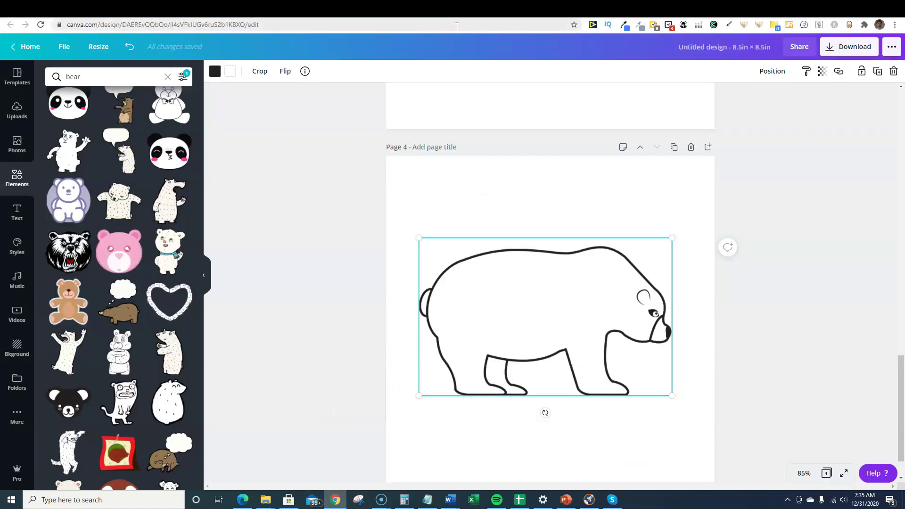
Step: Return to the Creative Fabrica 'bear coloring' results and scroll through them
left_click(408, 6)
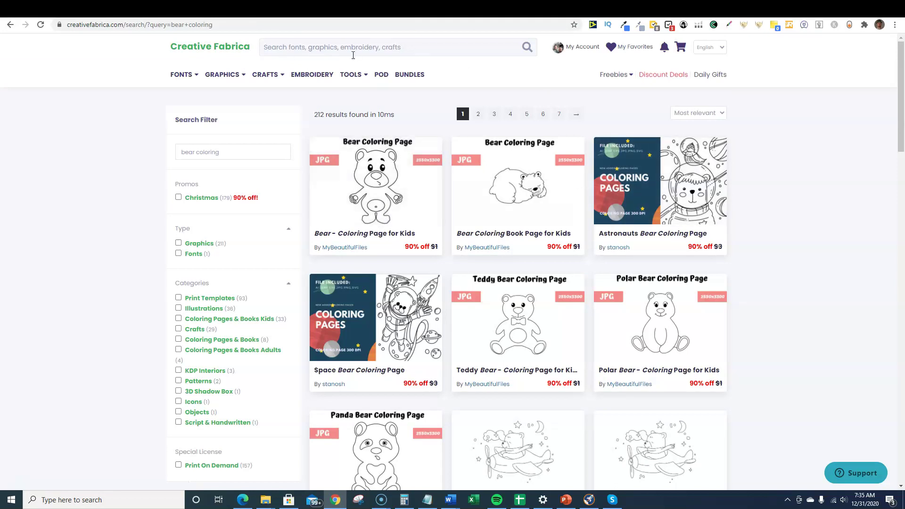
scroll(665, 247, "down", 2)
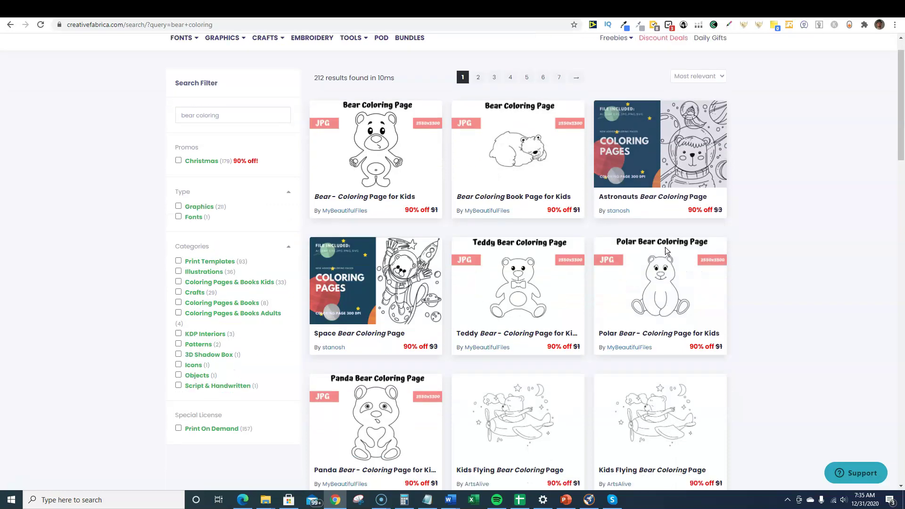
scroll(666, 247, "down", 6)
scroll(666, 247, "down", 3)
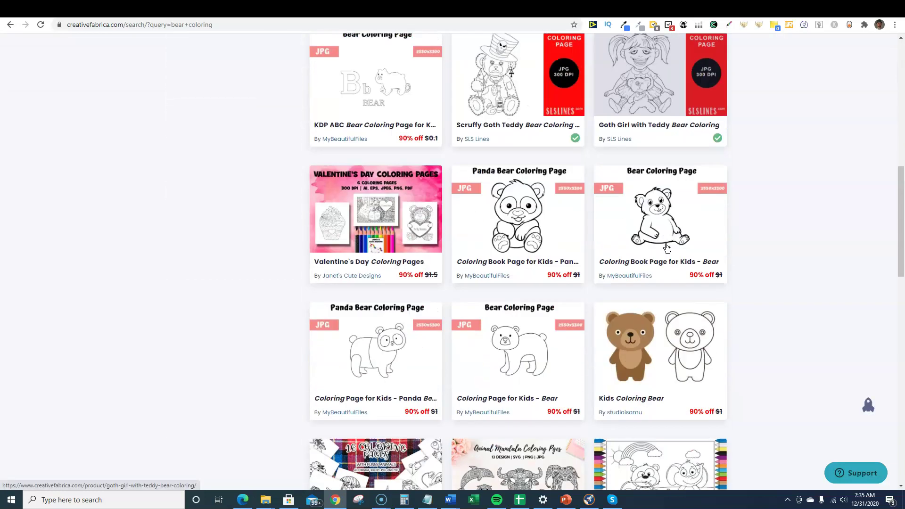
scroll(666, 247, "down", 3)
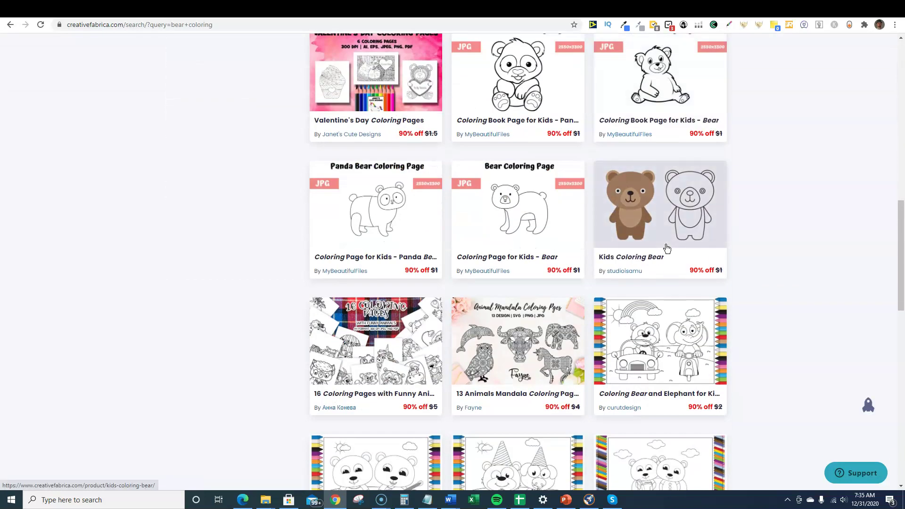
scroll(666, 247, "down", 6)
scroll(691, 233, "down", 1)
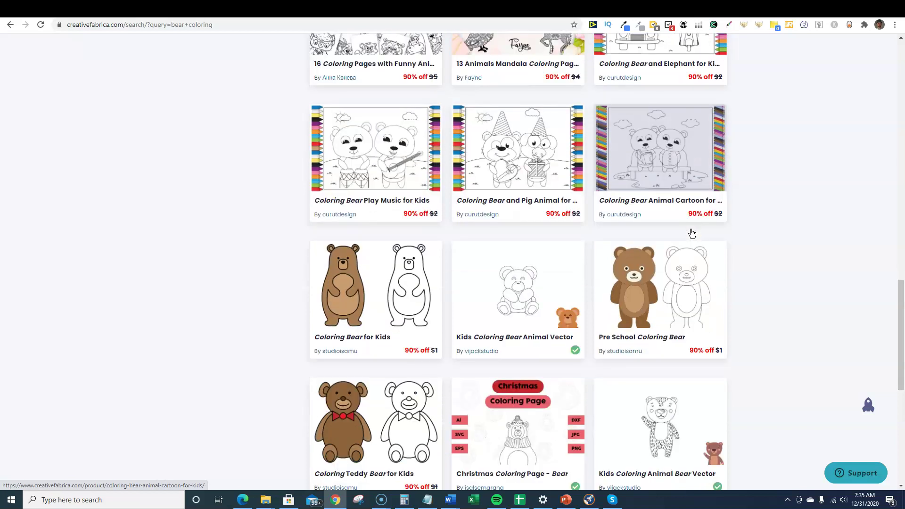
scroll(691, 233, "up", 20)
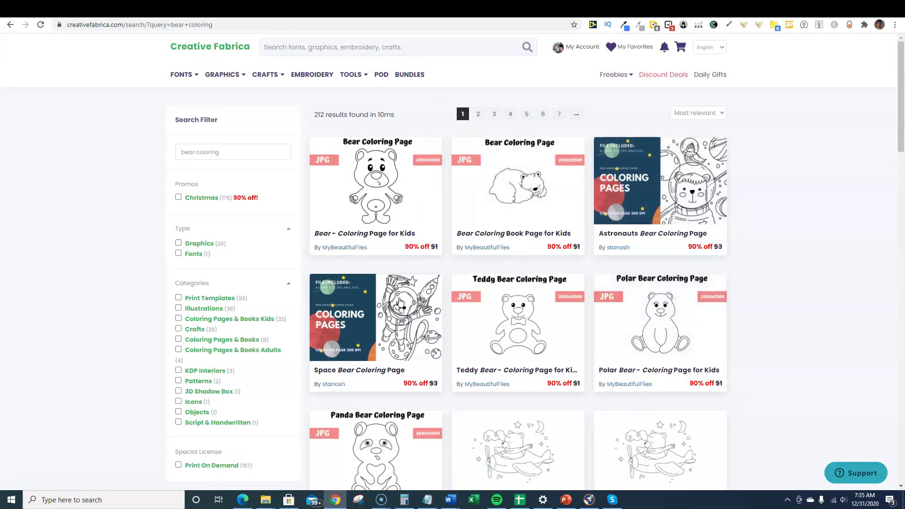
Step: Bring PowerPoint forward to show the landscape bear coloring page on slide 1
left_click(566, 499)
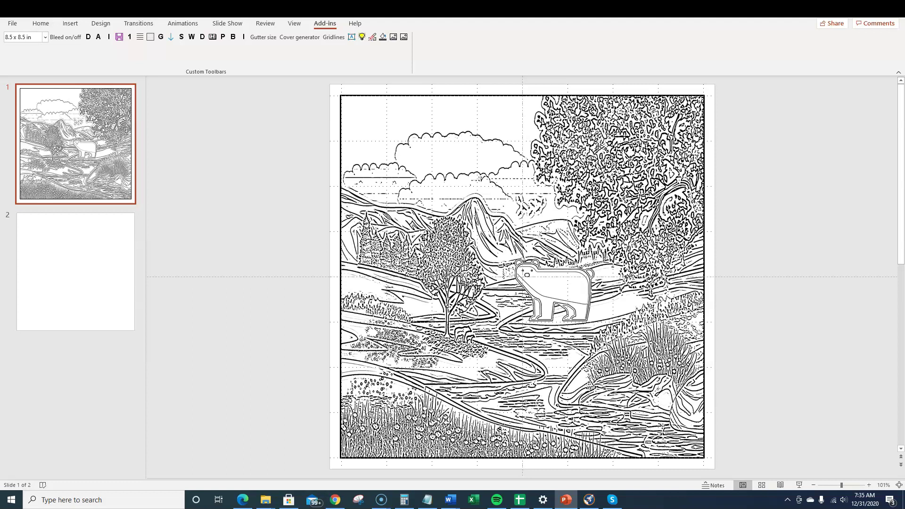
Step: Bring up the Word 'Coloring Book Ideas | Coloring Book Design Tips' title page, briefly selecting the publisher line
mouse_move(450, 499)
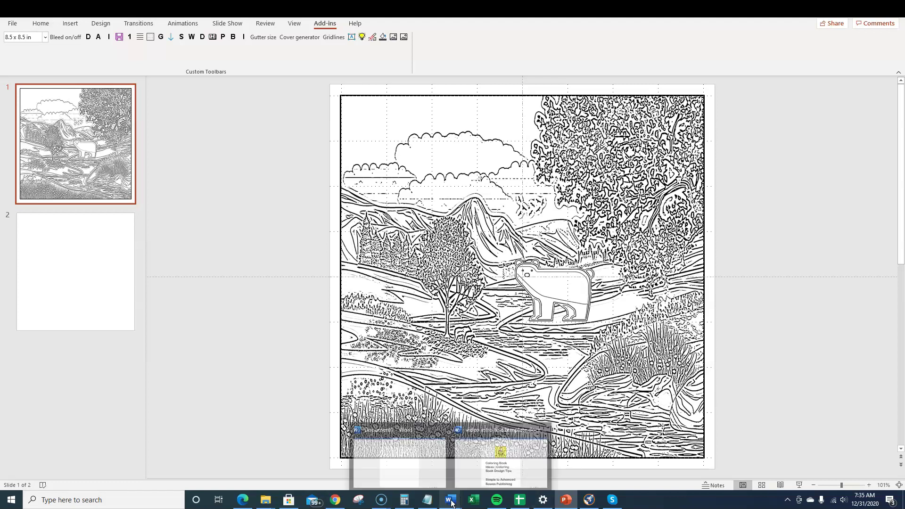
left_click(507, 479)
left_click_drag(566, 452, 235, 454)
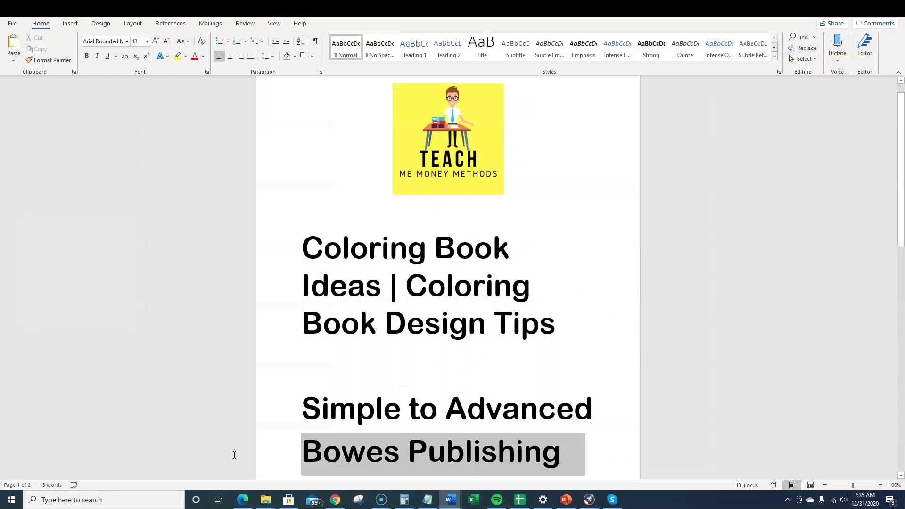
left_click(473, 374)
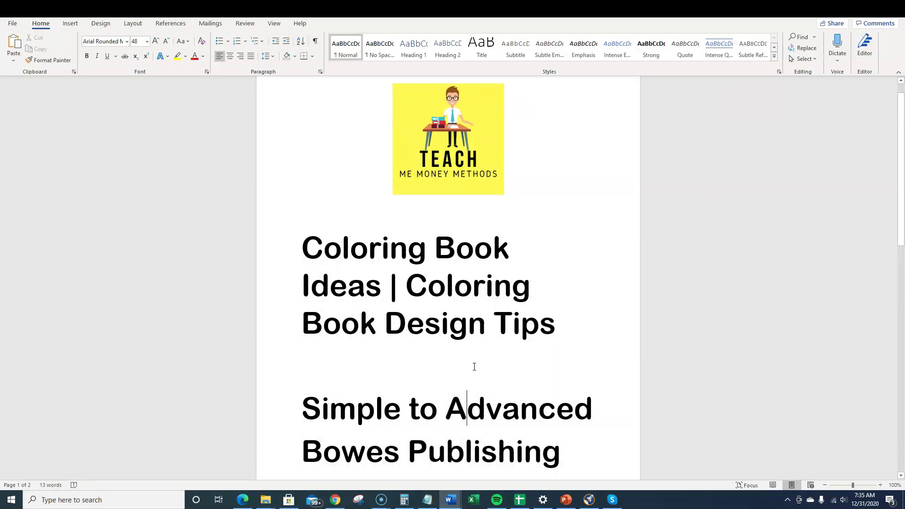